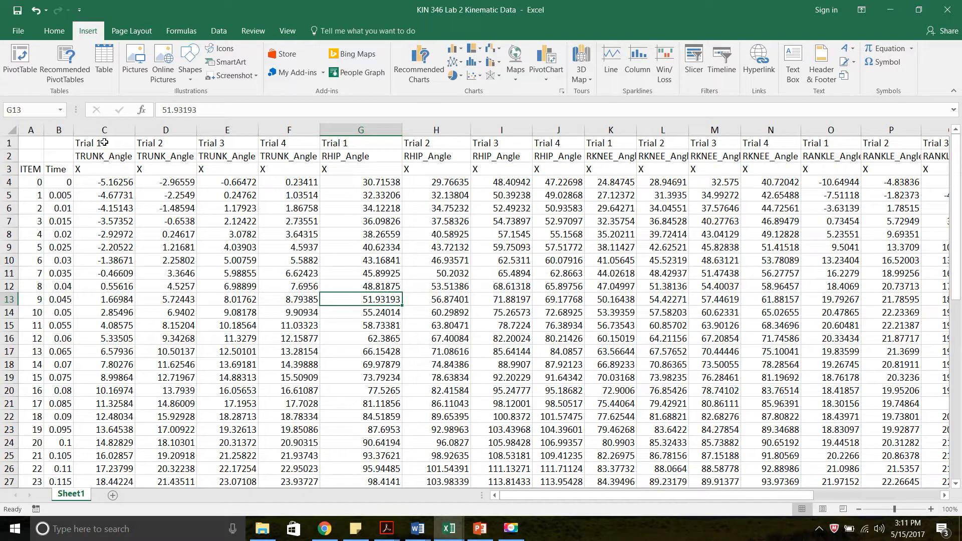
# Step: Examine the trial headers in row 1 and the trunk, hip, knee and ankle angle headers in row 2
pyautogui.moveTo(97, 144); pyautogui.dragTo(296, 154)
pyautogui.click(145, 144)
pyautogui.click(211, 143)
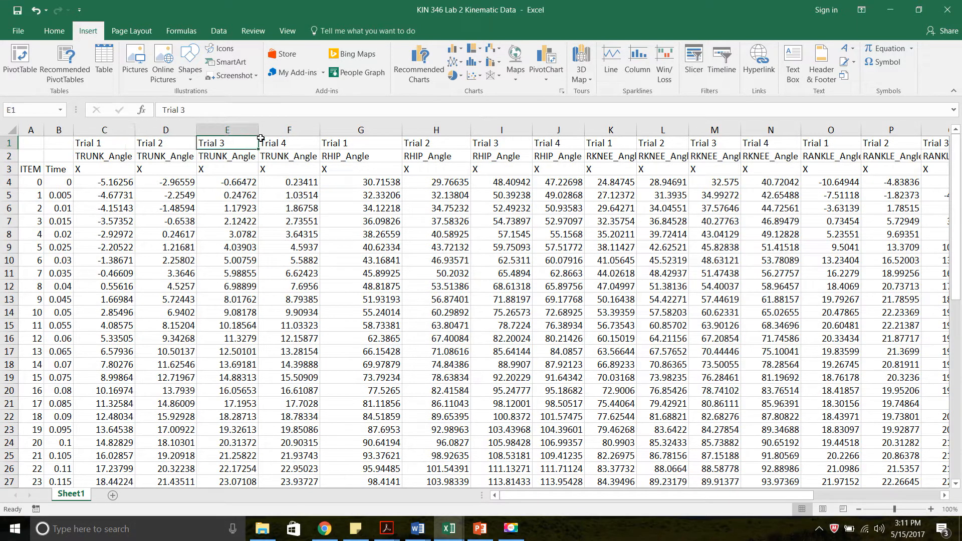
pyautogui.click(281, 143)
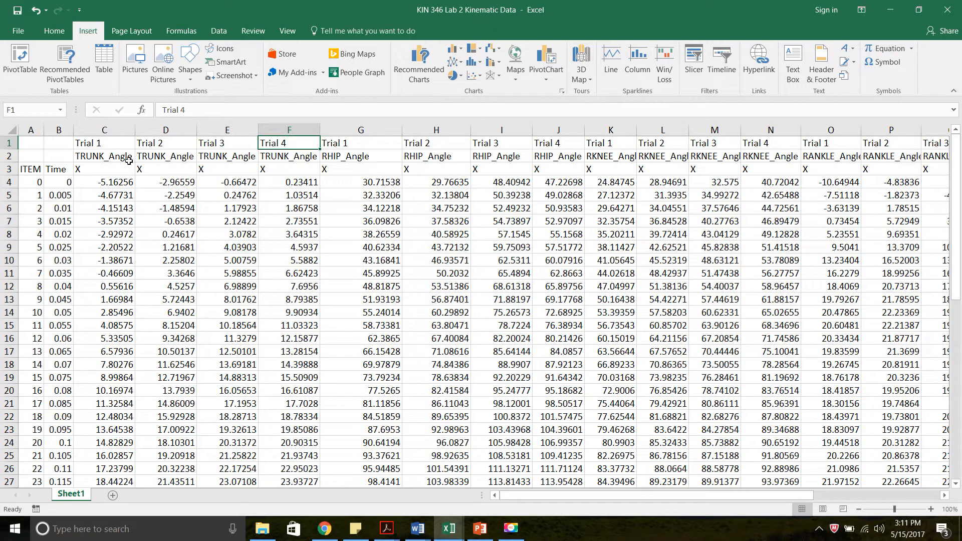
pyautogui.click(105, 157)
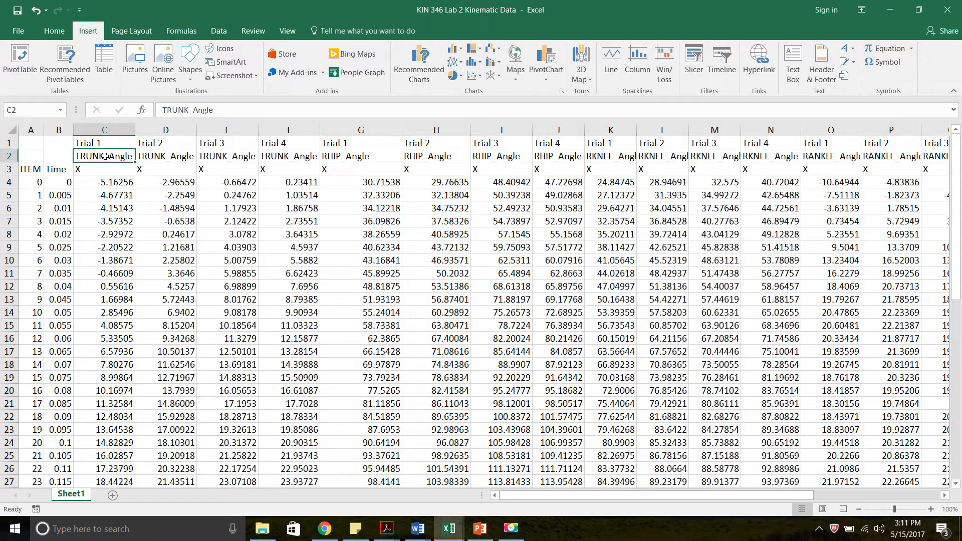
pyautogui.click(351, 156)
pyautogui.click(604, 154)
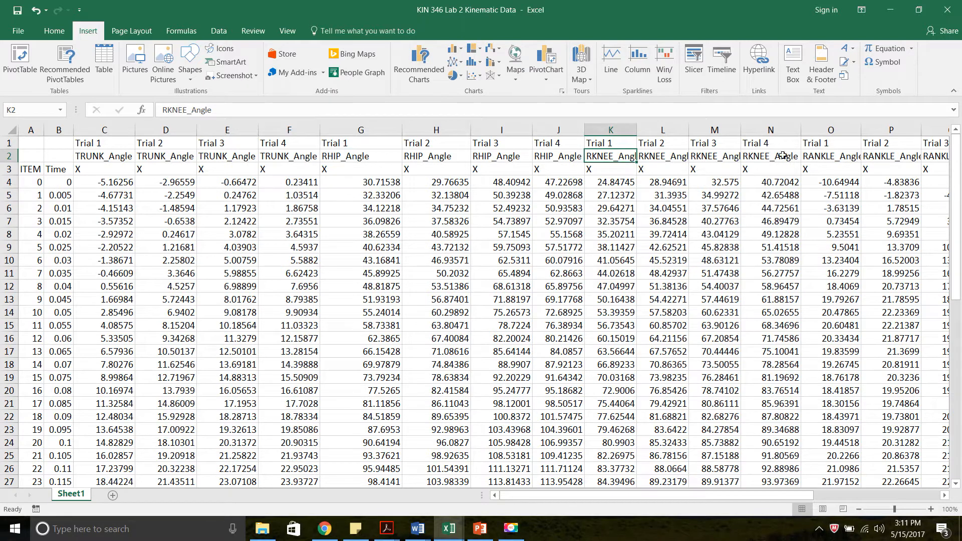
pyautogui.click(879, 157)
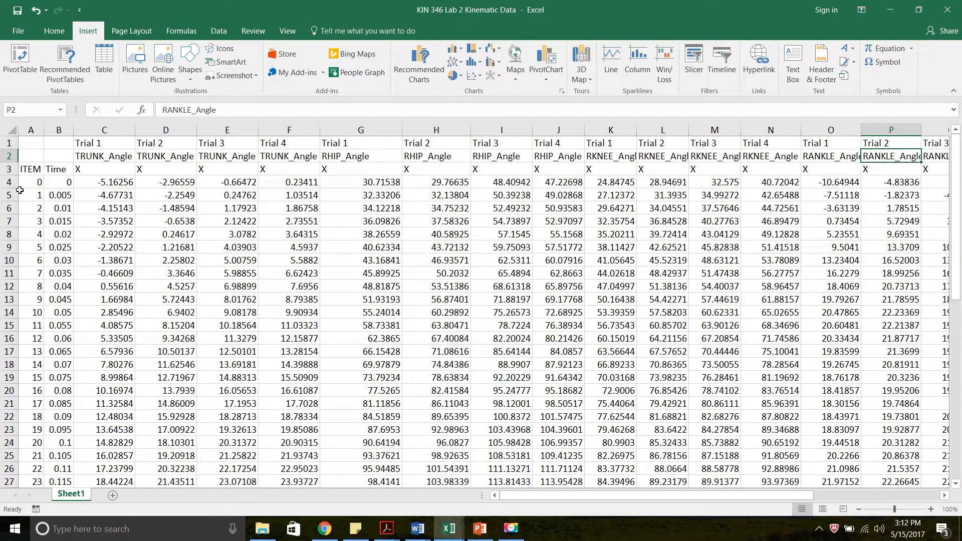
# Step: Check the formulas in the first Time cells, B4 through B7
pyautogui.click(53, 185)
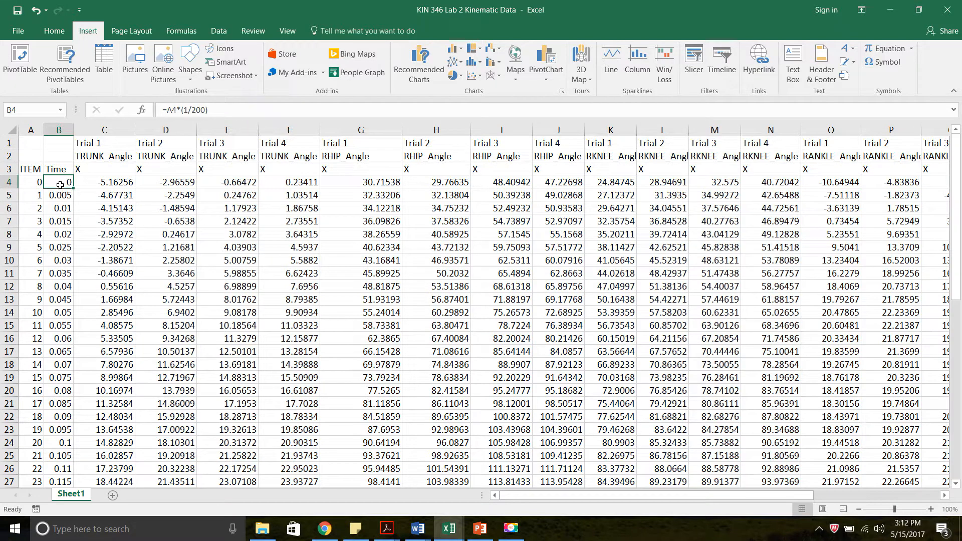
pyautogui.press('Down')
pyautogui.press('Down')
pyautogui.press('Down')
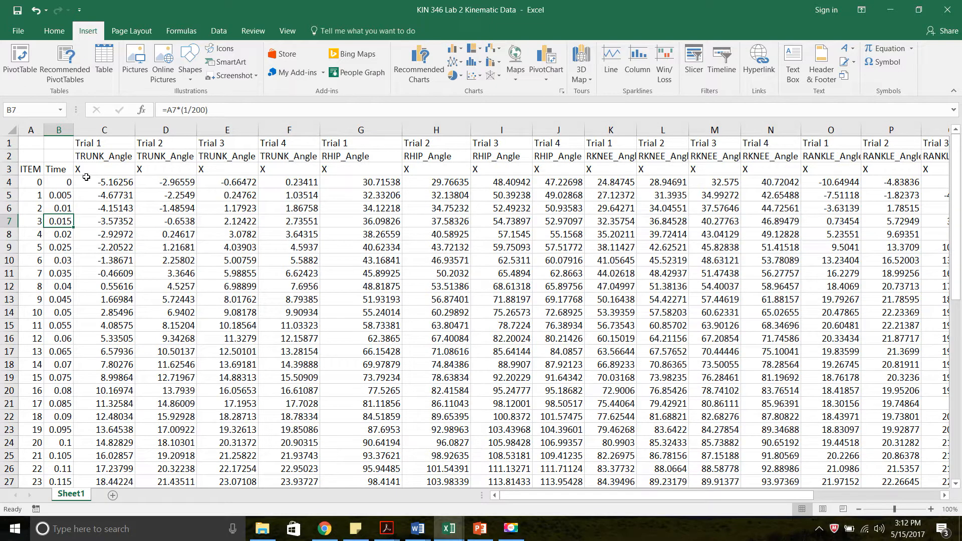
# Step: Insert three blank columns between the Trial 4 TRUNK_Angle column and the Trial 1 RHIP_Angle column
pyautogui.click(345, 128)
pyautogui.rightClick(346, 131)
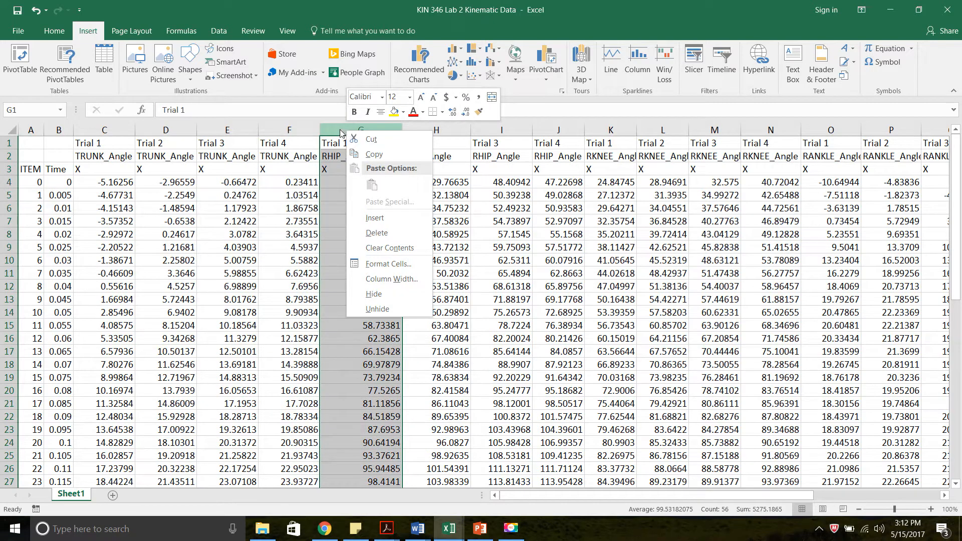
pyautogui.click(374, 218)
pyautogui.rightClick(366, 135)
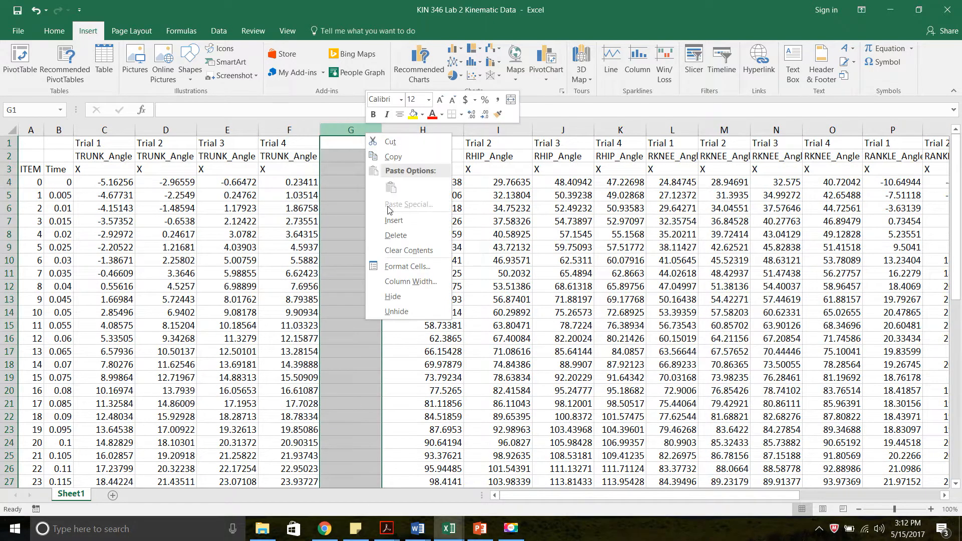
pyautogui.click(392, 221)
pyautogui.rightClick(367, 135)
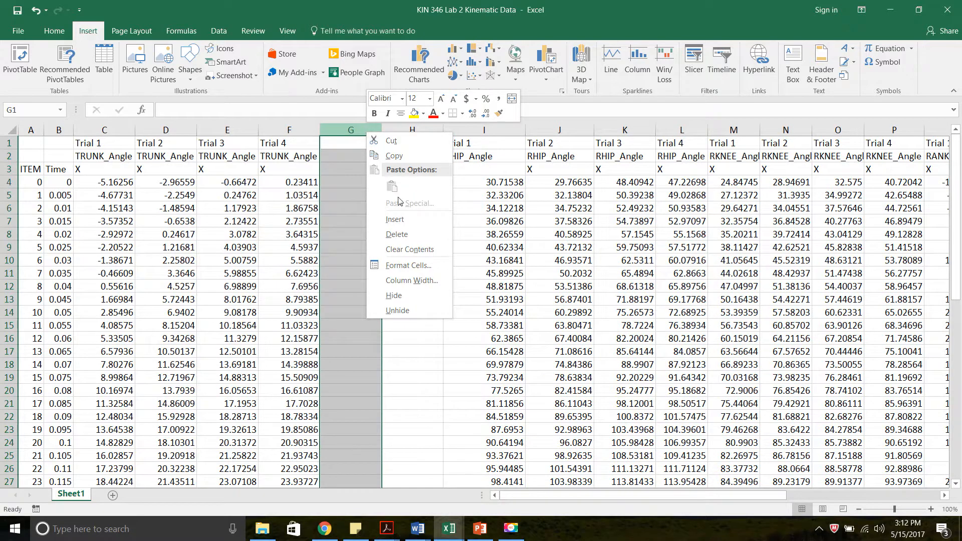
pyautogui.click(397, 219)
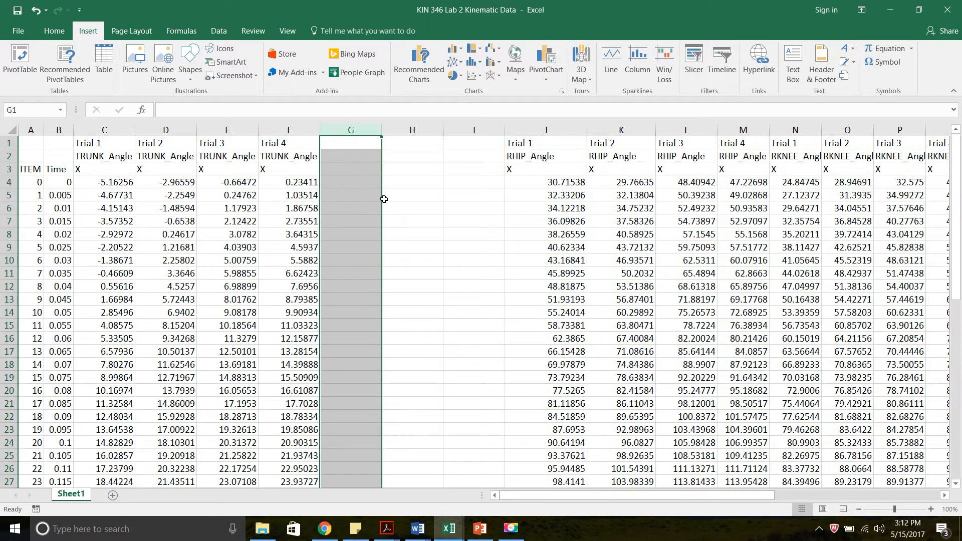
# Step: Enter the header Mean_Trunk_ANG in G2 and autofit column G to its width
pyautogui.click(361, 157)
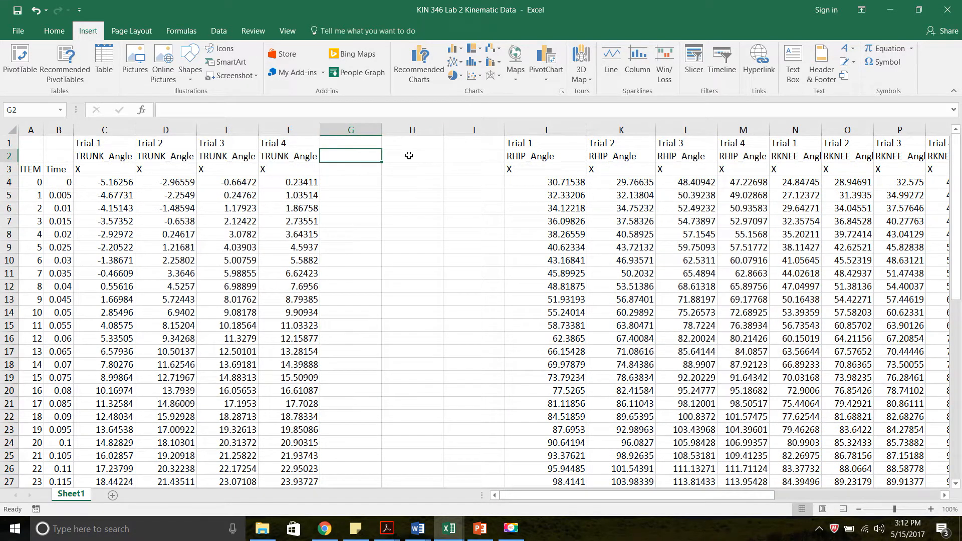
pyautogui.write('Mean')
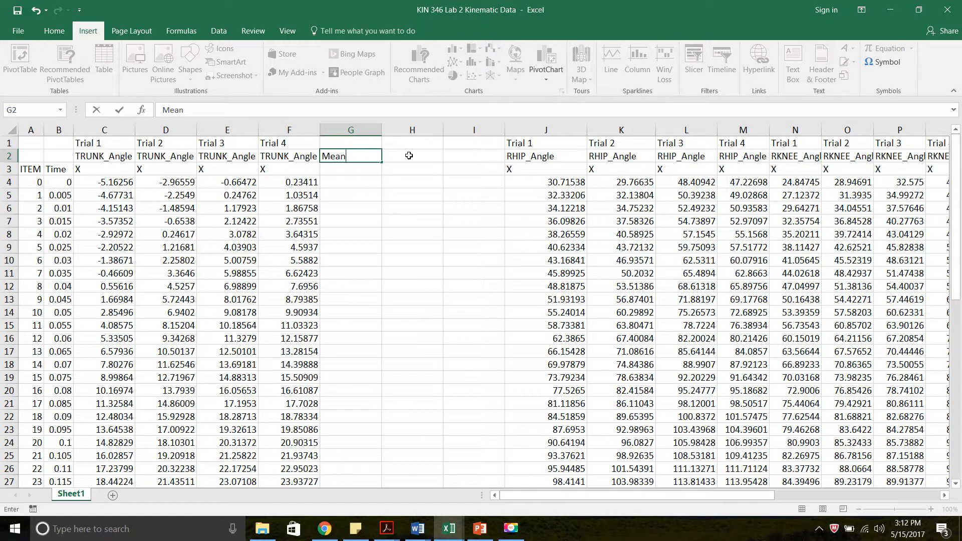
pyautogui.write('_Trunk_ANG')
pyautogui.click(380, 130)
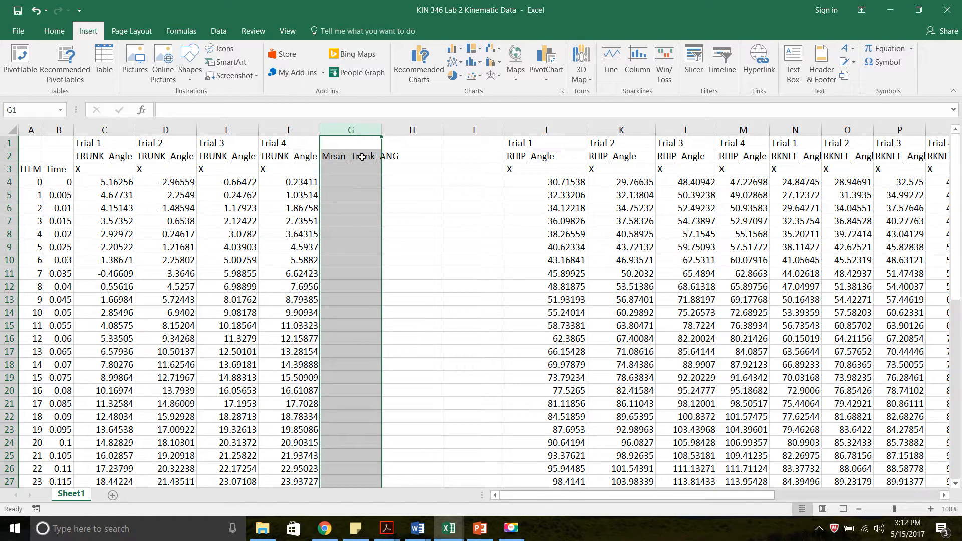
pyautogui.doubleClick(381, 129)
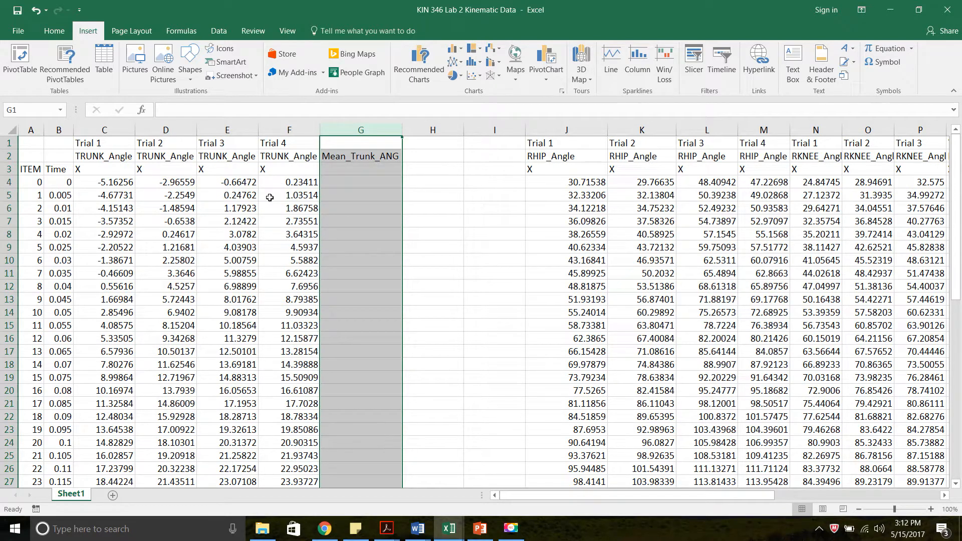
# Step: Enter the header SD_Trunk_ANG in H2 and autofit column H to its width
pyautogui.click(455, 156)
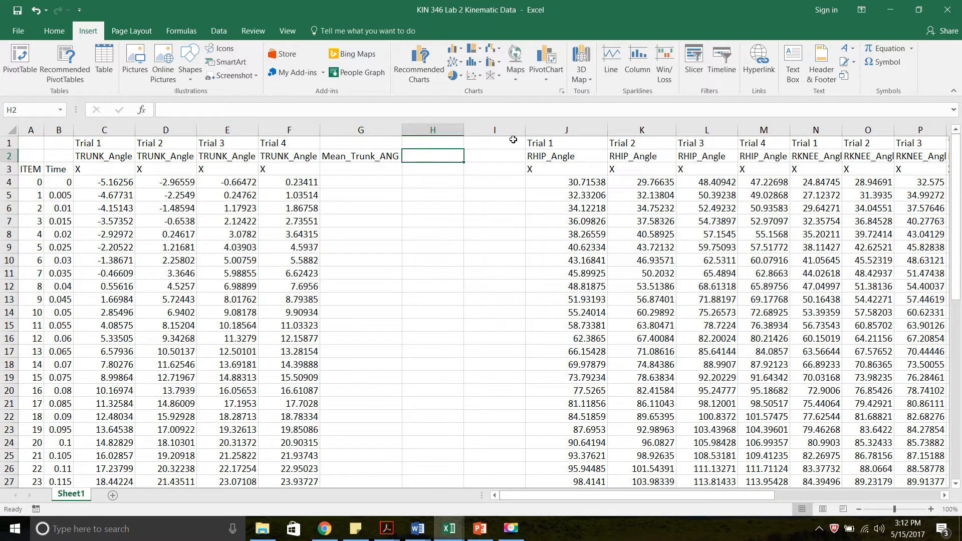
pyautogui.write('SD_Tr')
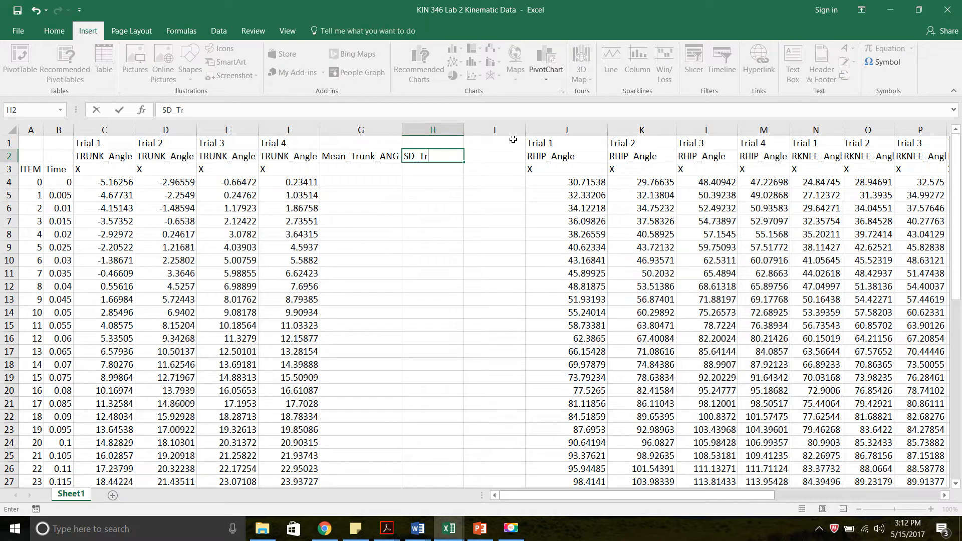
pyautogui.write('unk_ANG')
pyautogui.doubleClick(462, 128)
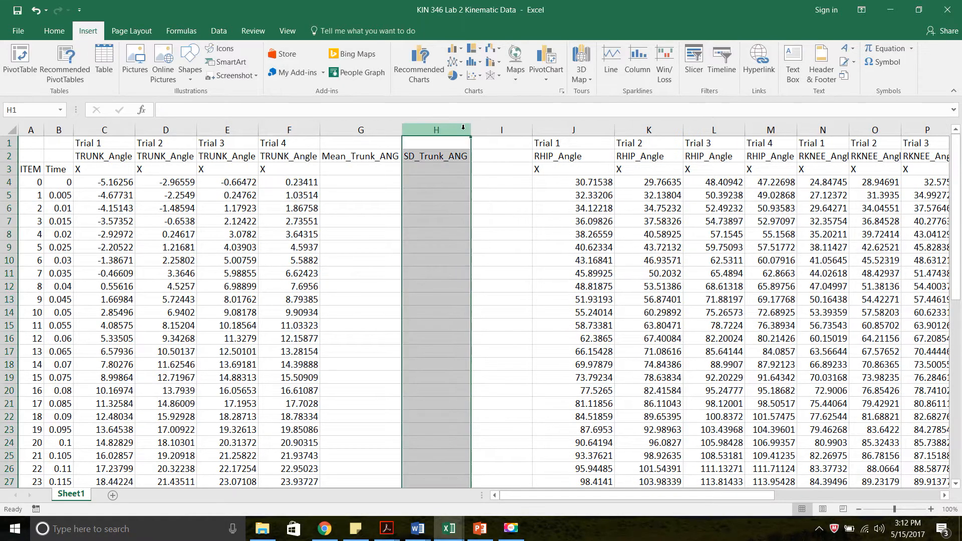
# Step: Calculate the mean of the four trunk trials in G4 with AVERAGE over C4:F4 and fill the formula down the data rows
pyautogui.click(368, 181)
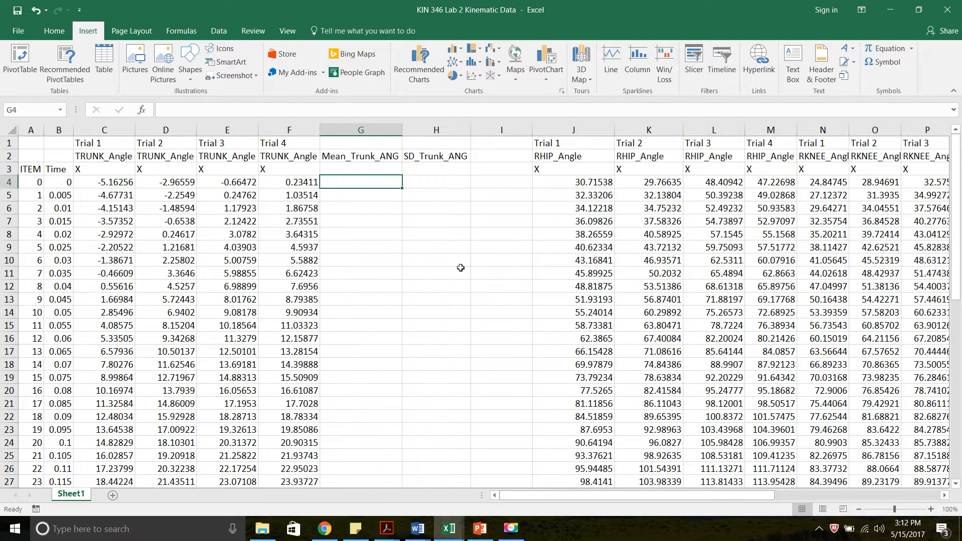
pyautogui.write('=av')
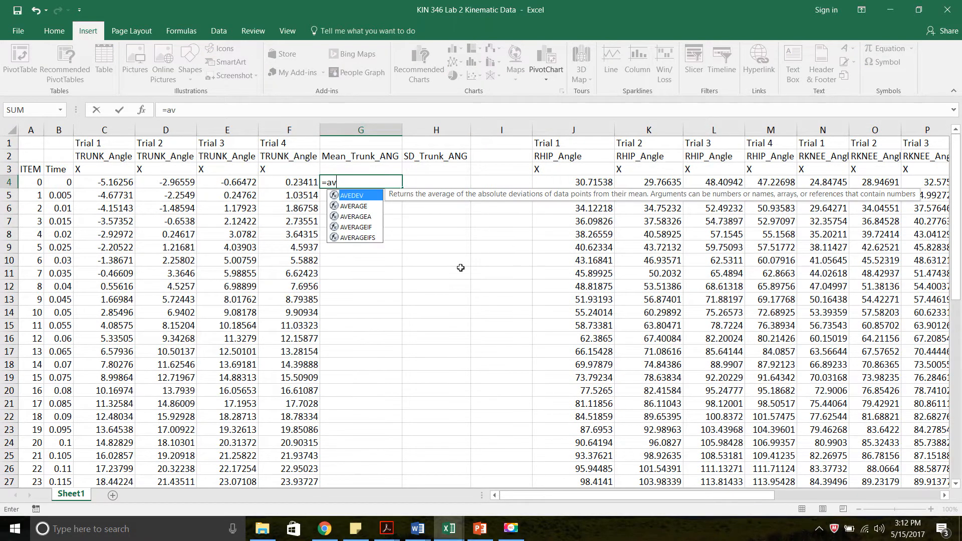
pyautogui.doubleClick(358, 206)
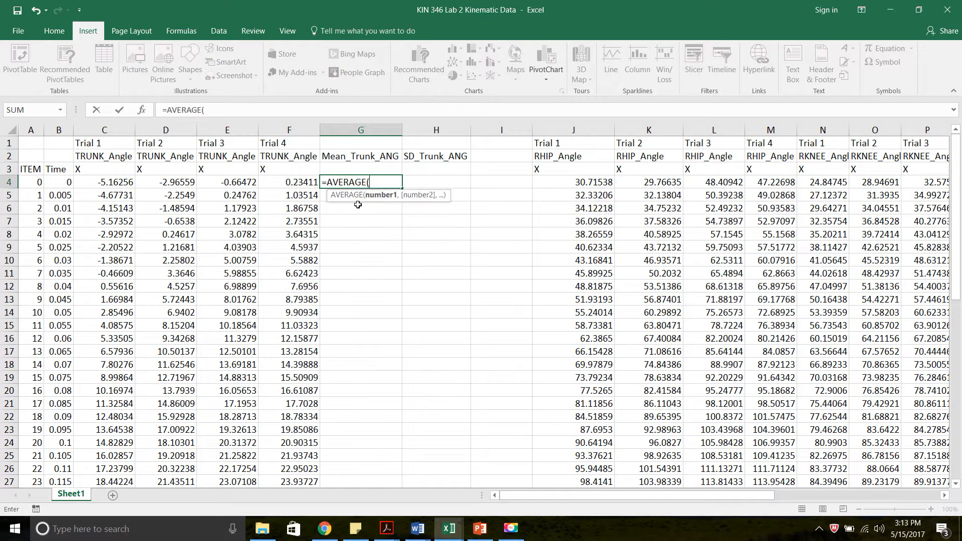
pyautogui.moveTo(95, 181); pyautogui.dragTo(286, 178)
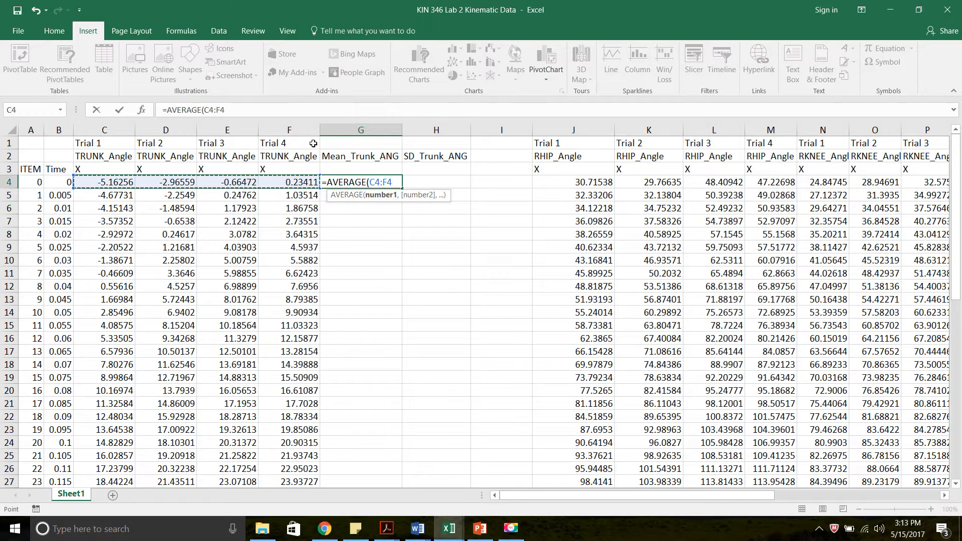
pyautogui.press('Return')
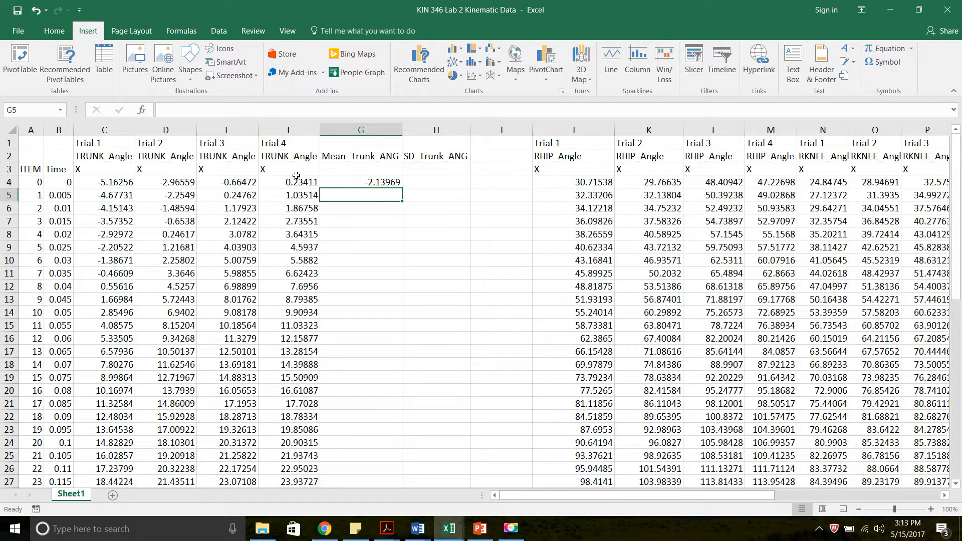
pyautogui.click(352, 182)
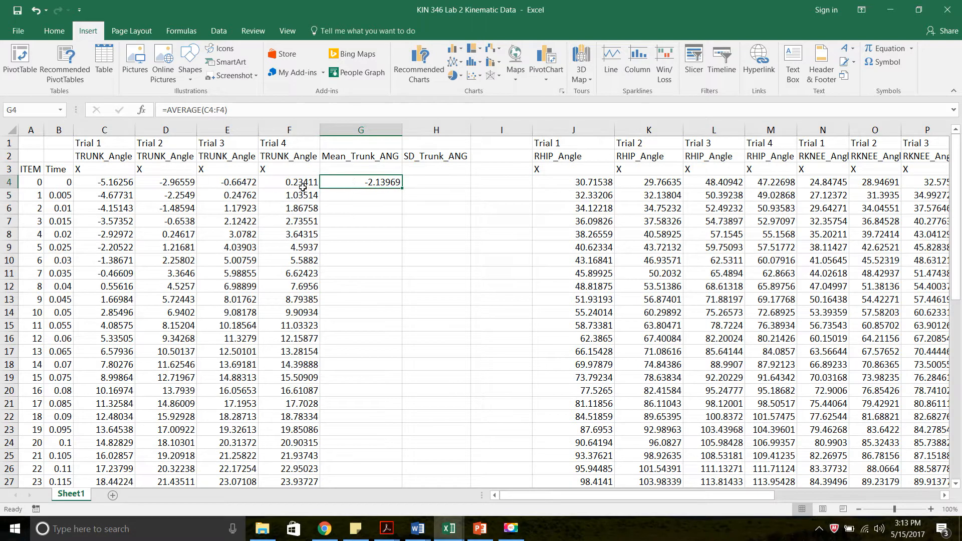
pyautogui.doubleClick(402, 188)
# Step: Check the cell references of the filled AVERAGE formulas in G34 and G35, leaving them as they are
pyautogui.scroll(-1, 402, 189)
pyautogui.scroll(-8, 402, 189)
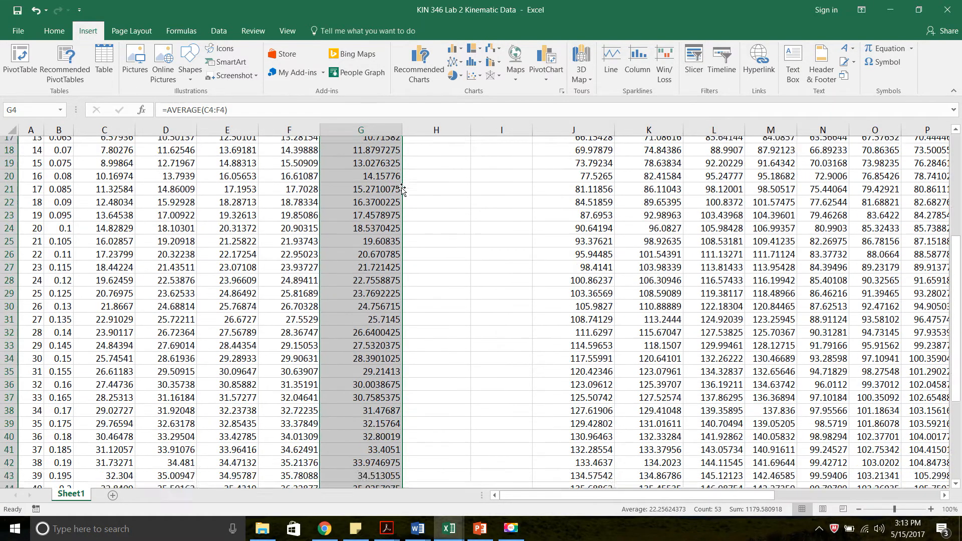
pyautogui.doubleClick(360, 224)
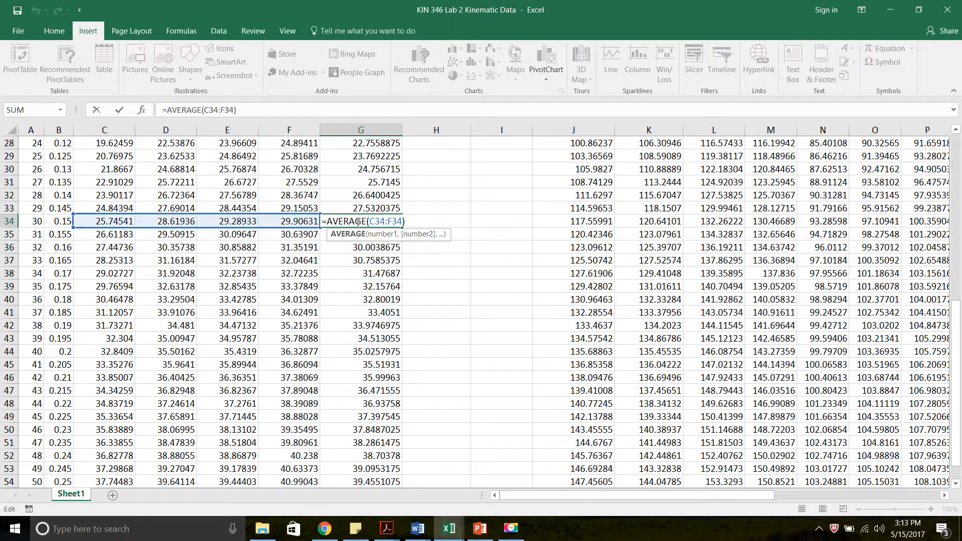
pyautogui.press('Escape')
pyautogui.doubleClick(372, 235)
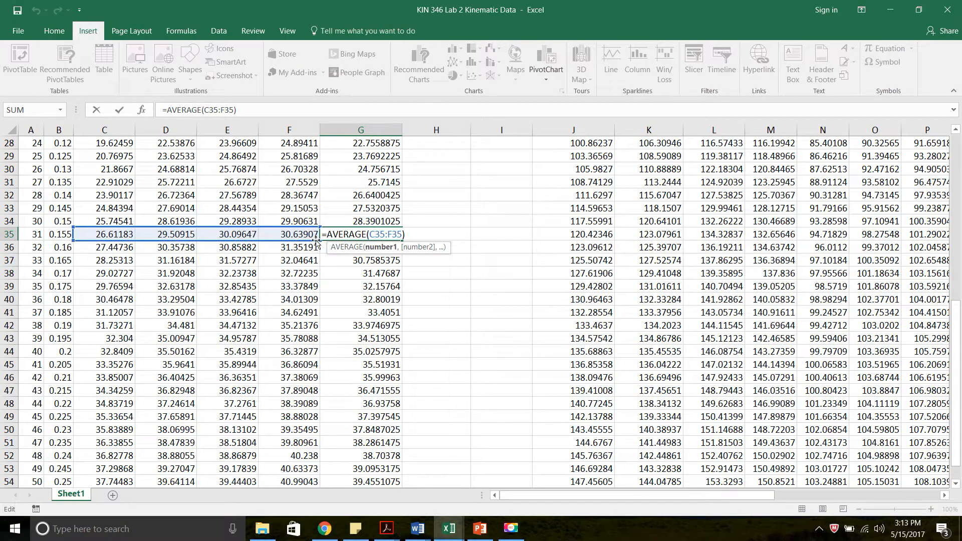
pyautogui.press('Escape')
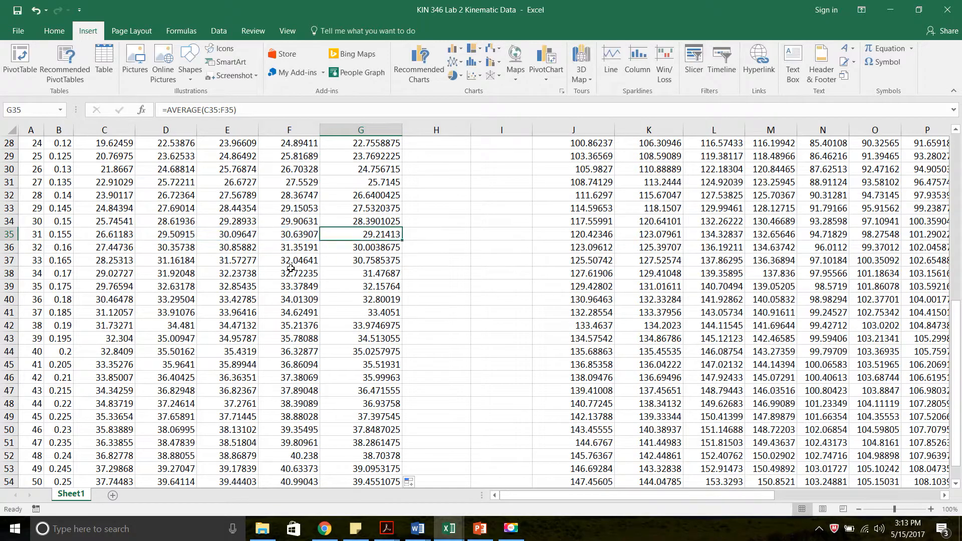
pyautogui.scroll(9, 391, 276)
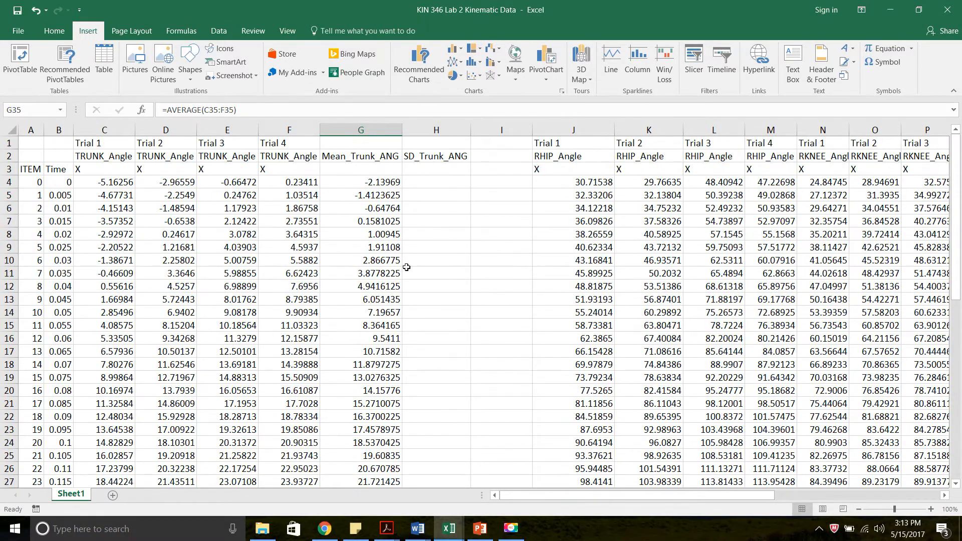
# Step: Calculate the standard deviation of the four trunk trials in H4 with STDEVA over C4:F4
pyautogui.click(441, 185)
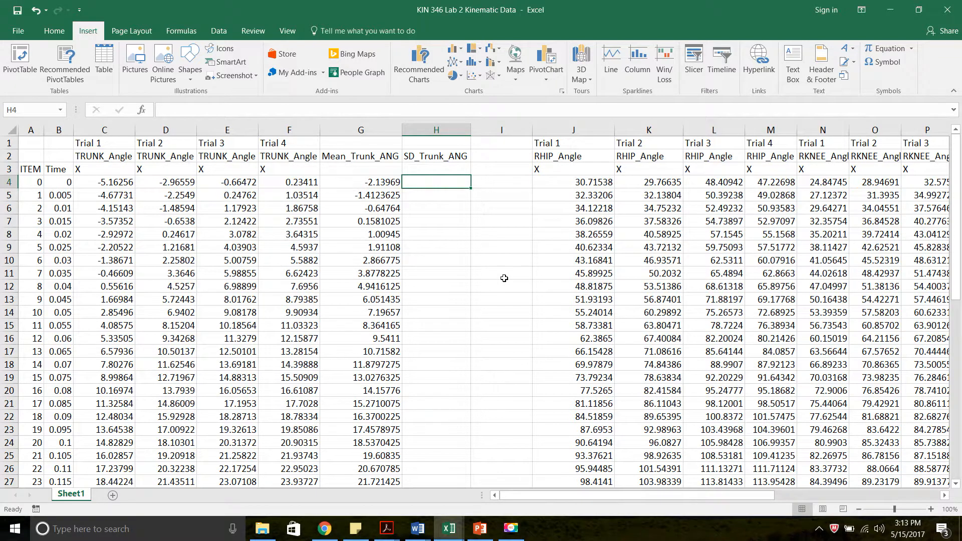
pyautogui.write('=std')
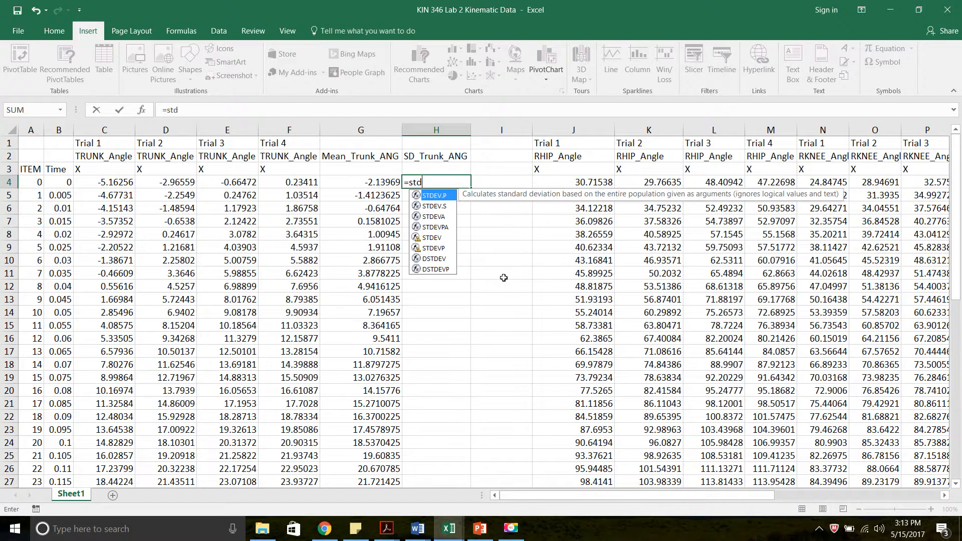
pyautogui.doubleClick(433, 217)
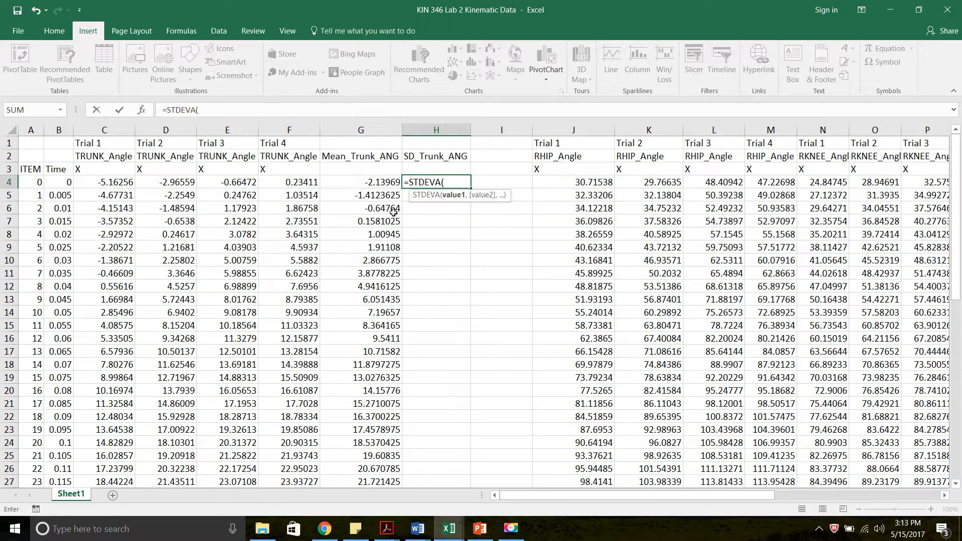
pyautogui.moveTo(101, 183); pyautogui.dragTo(290, 183)
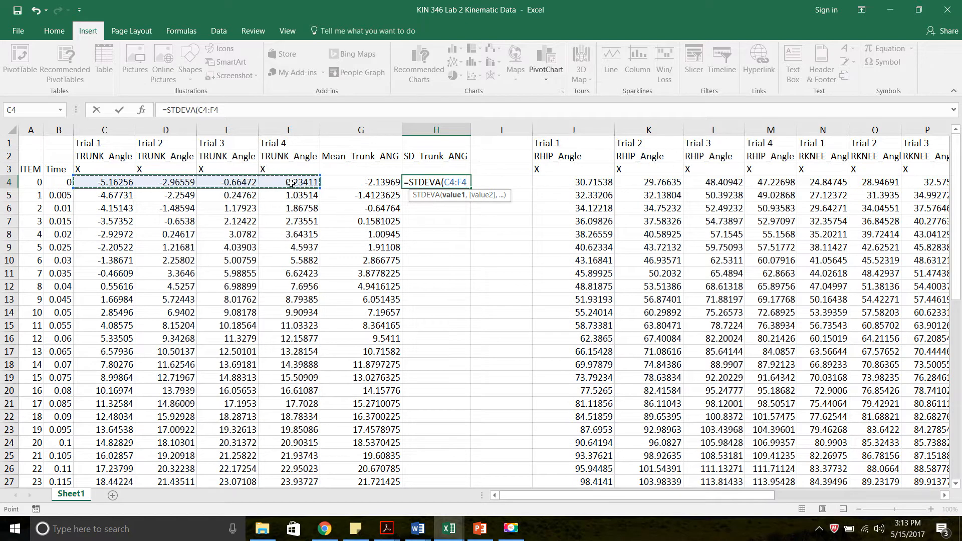
pyautogui.press('Return')
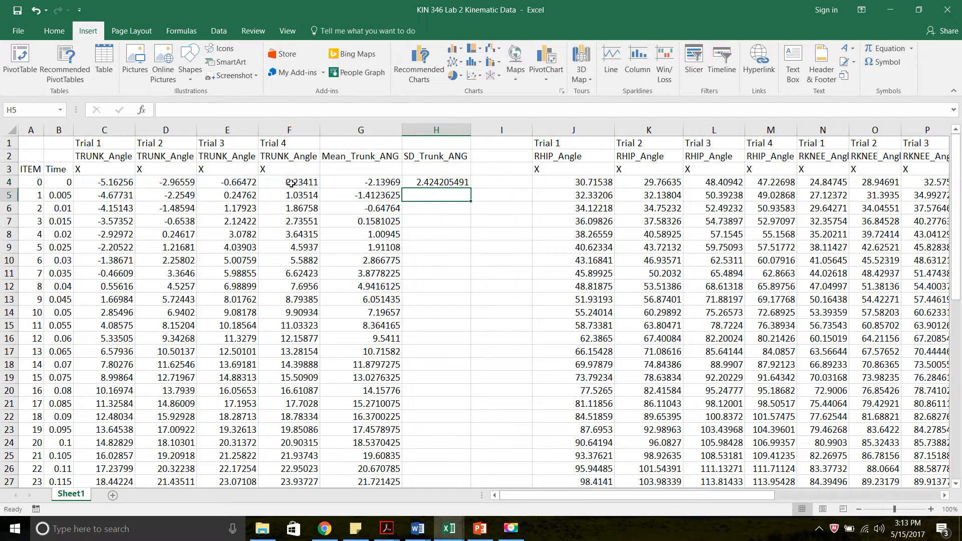
pyautogui.click(432, 182)
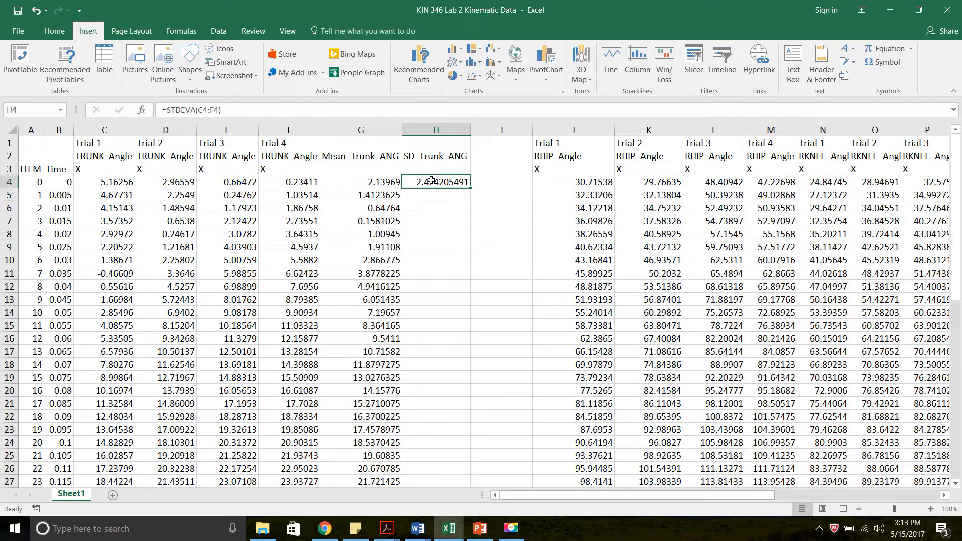
# Step: Fill the STDEVA formula from H4 down to row 56 and check its cell references in H56 and H30
pyautogui.doubleClick(470, 186)
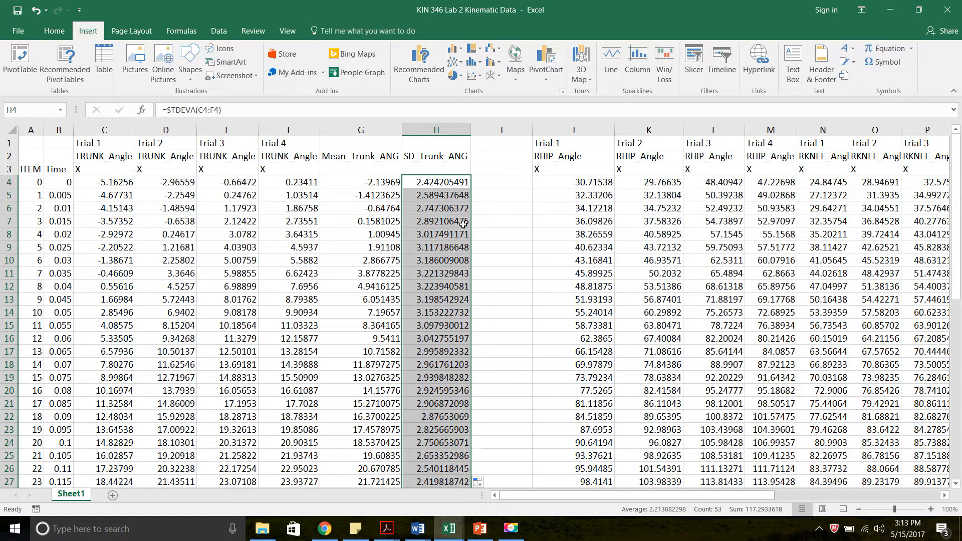
pyautogui.hotkey('ctrl', 'Down')
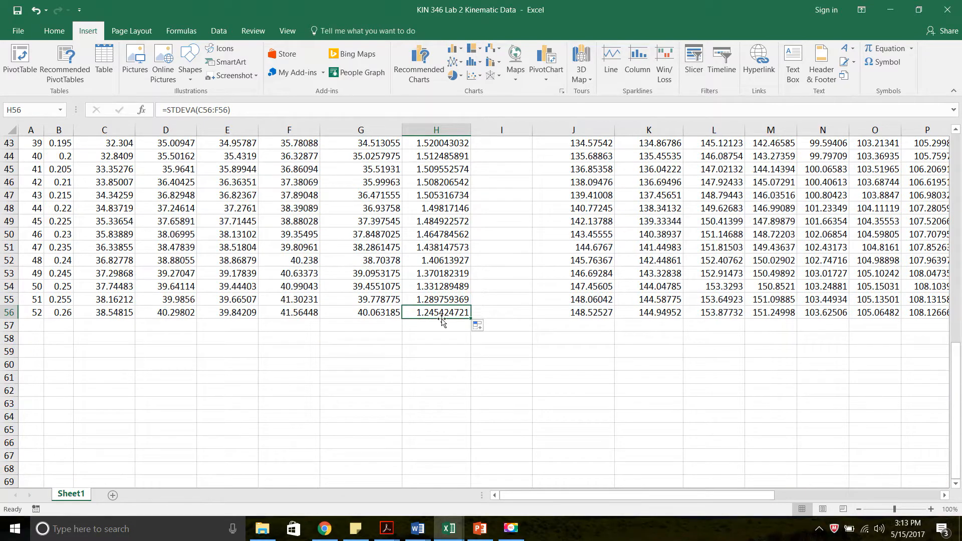
pyautogui.doubleClick(441, 316)
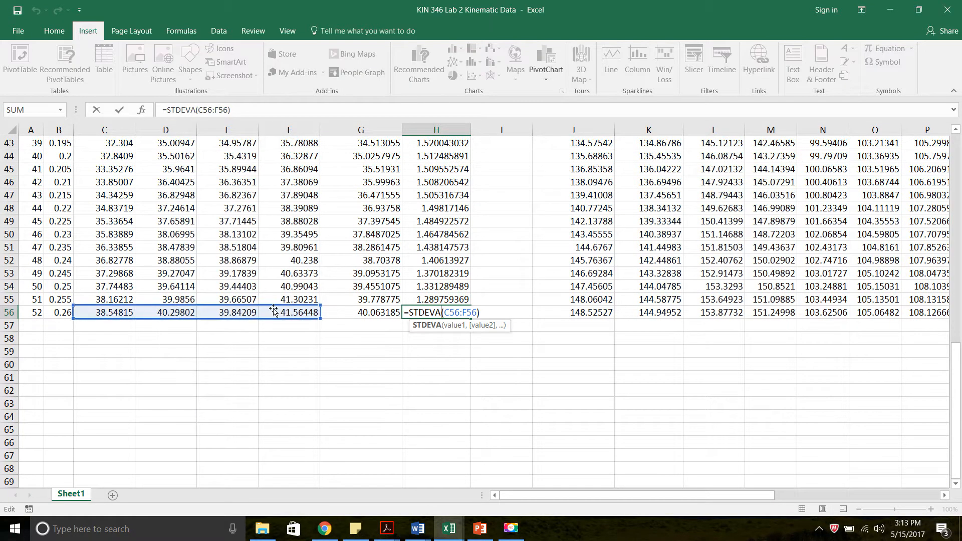
pyautogui.press('Escape')
pyautogui.scroll(8, 516, 379)
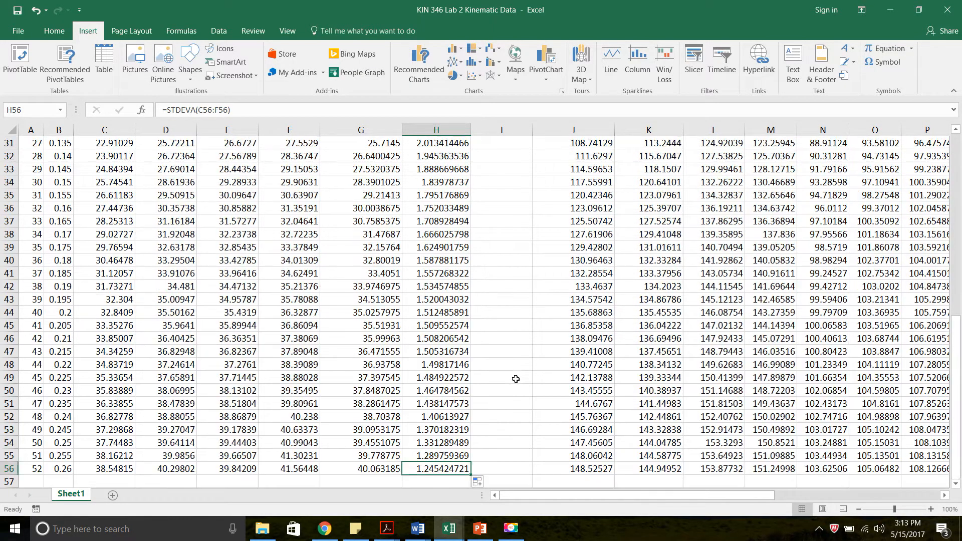
pyautogui.doubleClick(447, 287)
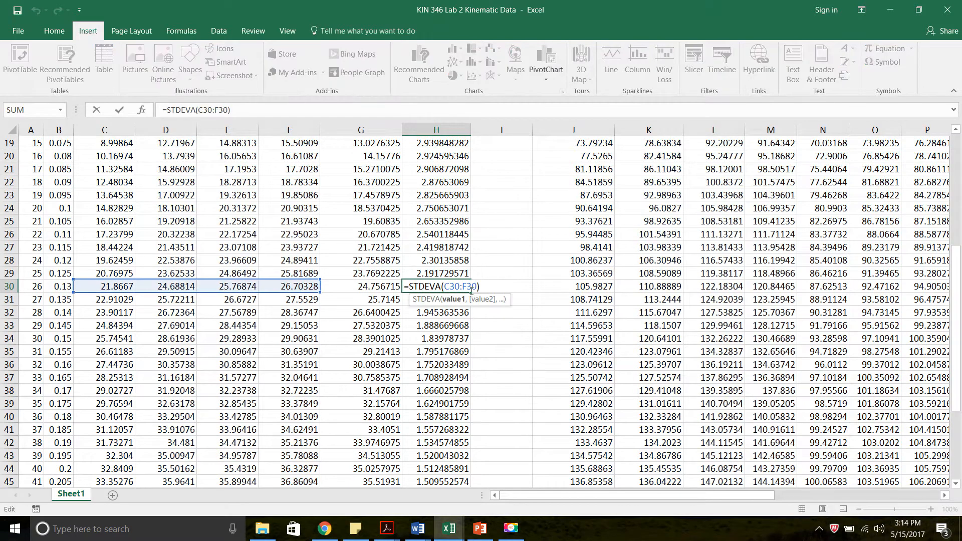
pyautogui.press('Escape')
pyautogui.scroll(5, 516, 294)
pyautogui.scroll(1, 515, 294)
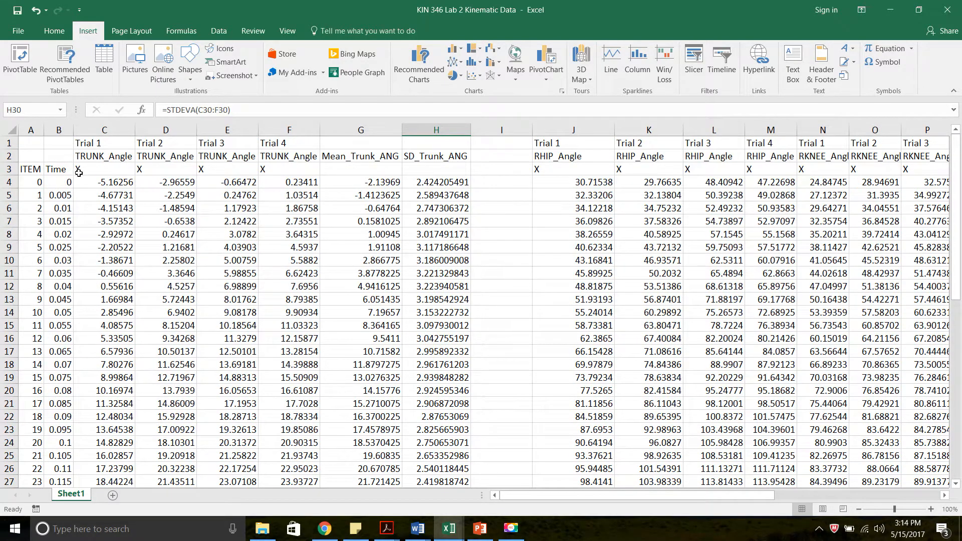
# Step: Insert an empty Scatter with Smooth Lines chart from blank cell A1 and place it beside the SD column, over the RHIP_Angle columns
pyautogui.click(31, 145)
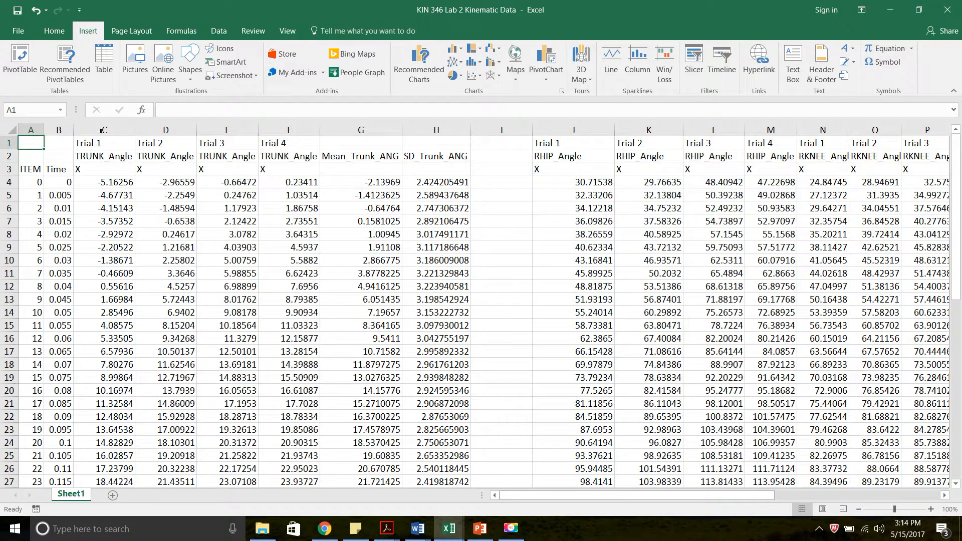
pyautogui.click(471, 75)
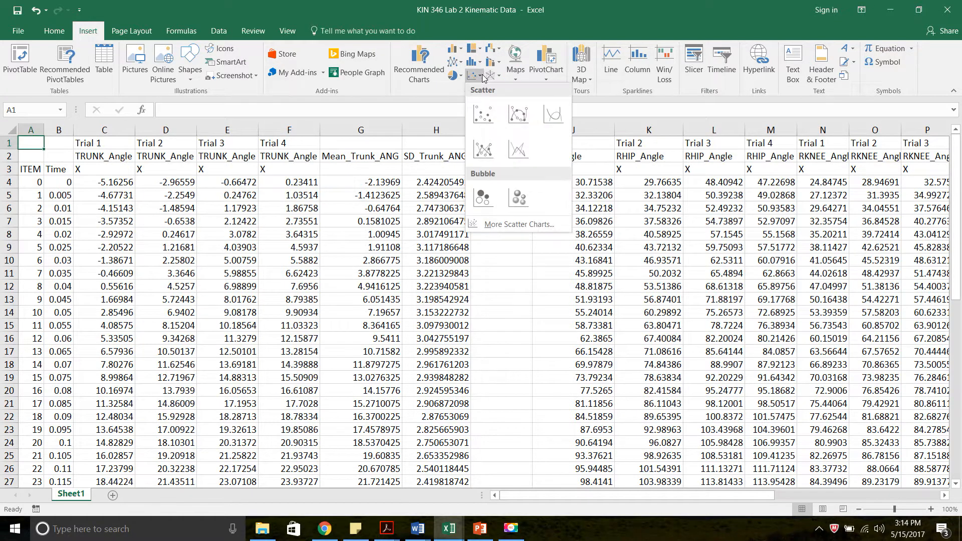
pyautogui.click(553, 114)
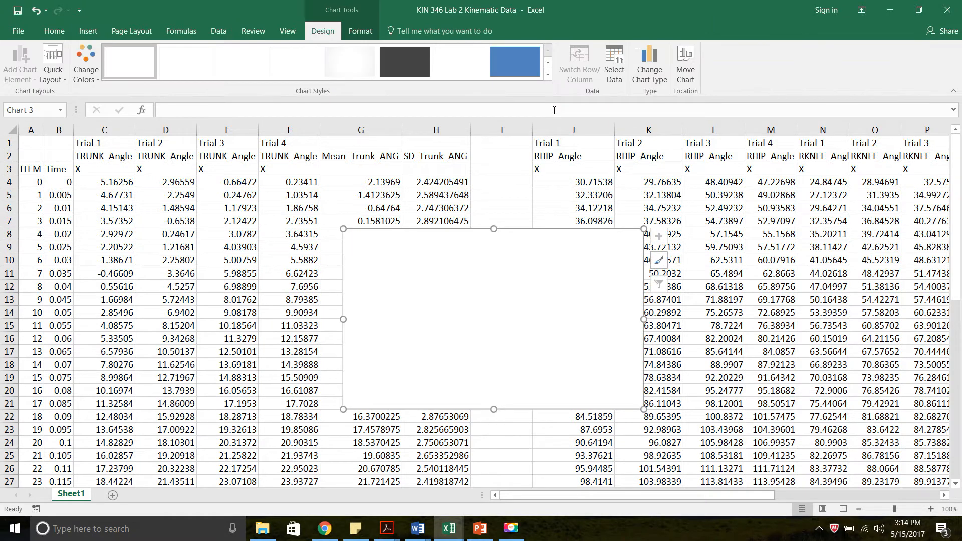
pyautogui.moveTo(569, 271); pyautogui.dragTo(708, 213)
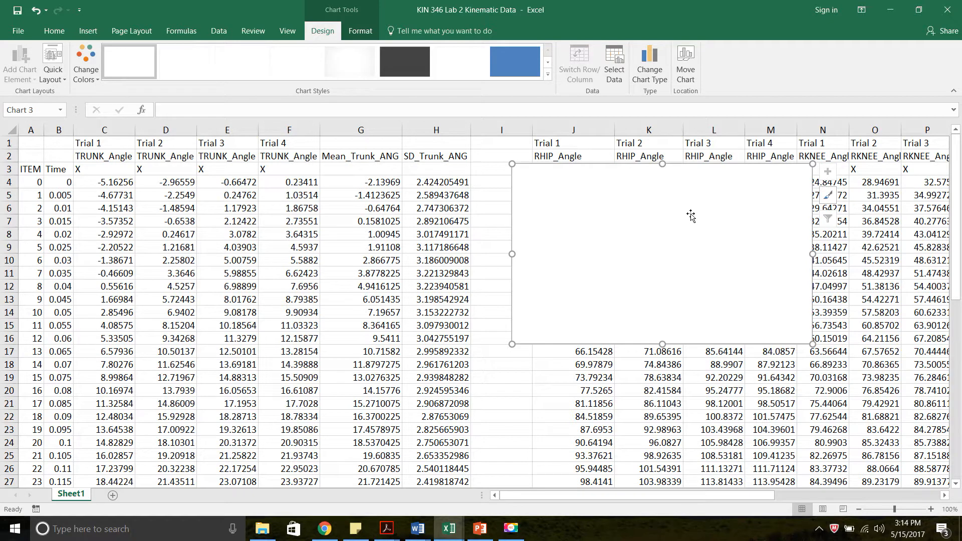
# Step: Add a data series named "Trial 1 Trunk Angle" to the empty chart, with the times in B4:B56 as X values
pyautogui.rightClick(691, 214)
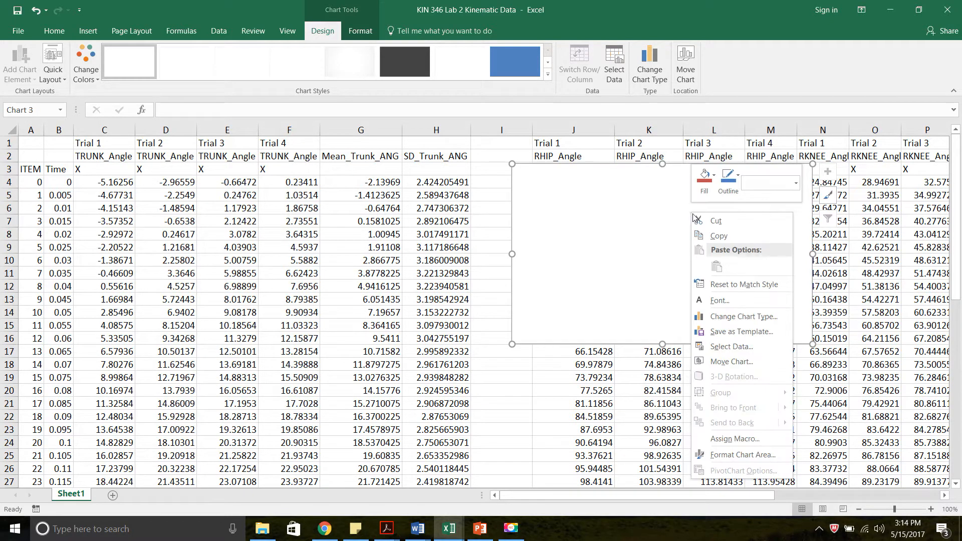
pyautogui.click(727, 346)
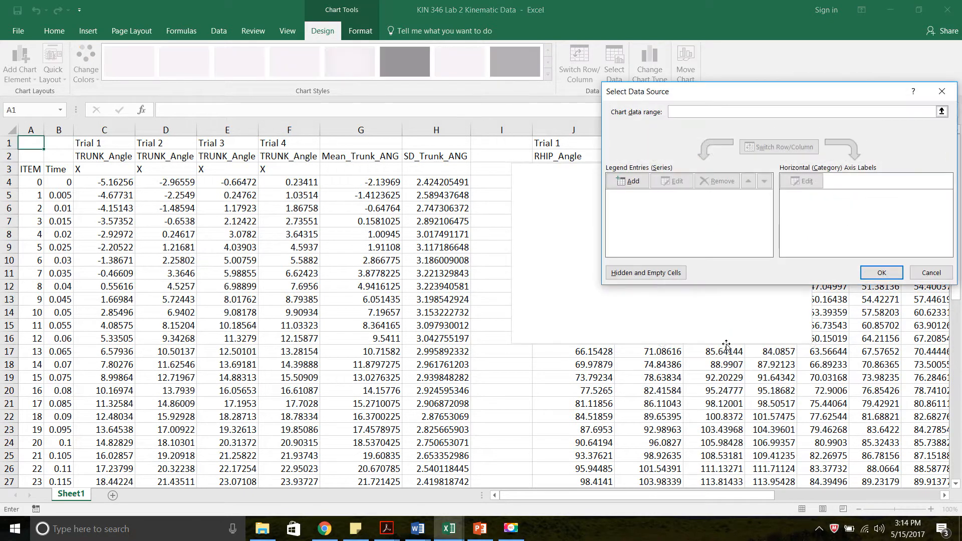
pyautogui.click(633, 182)
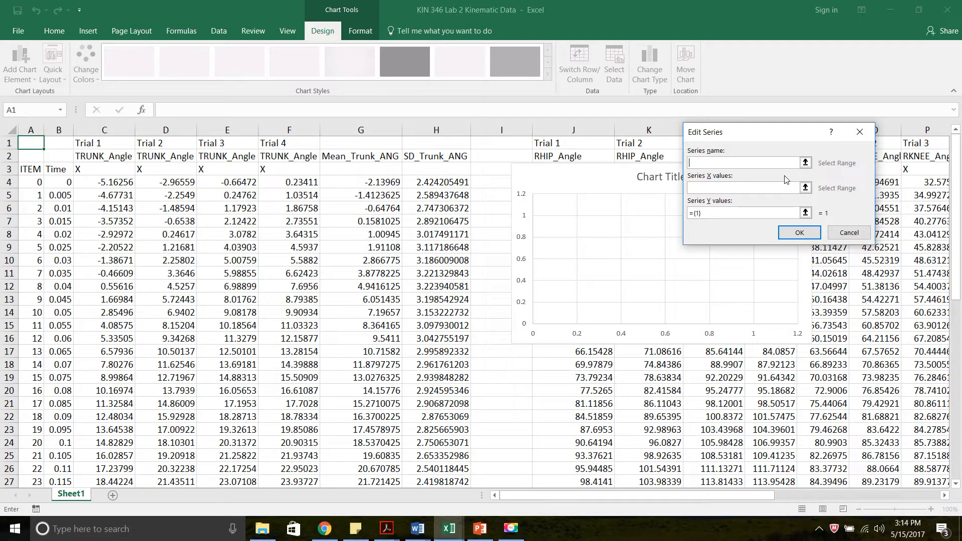
pyautogui.write('Trial 1 Trunk Angle')
pyautogui.click(733, 186)
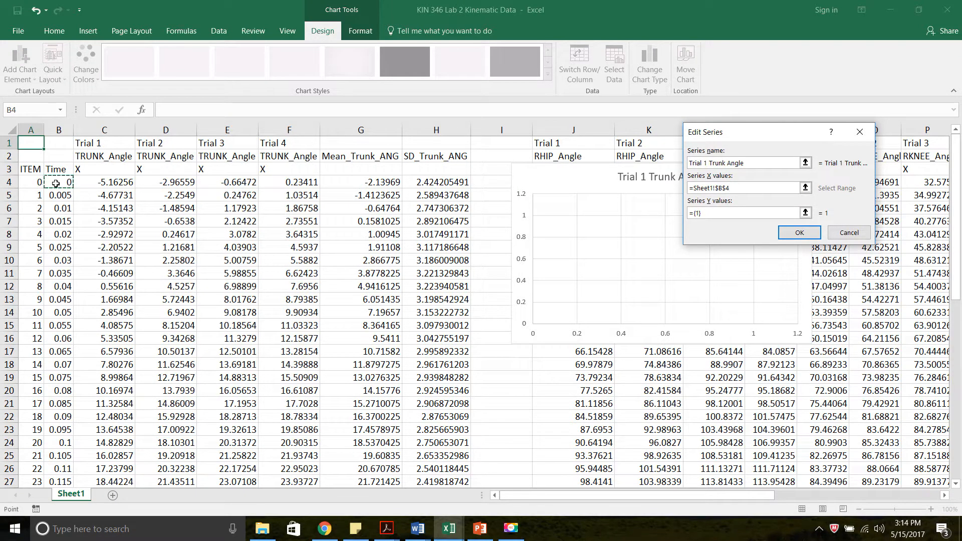
pyautogui.hotkey('ctrl', 'shift', 'Down')
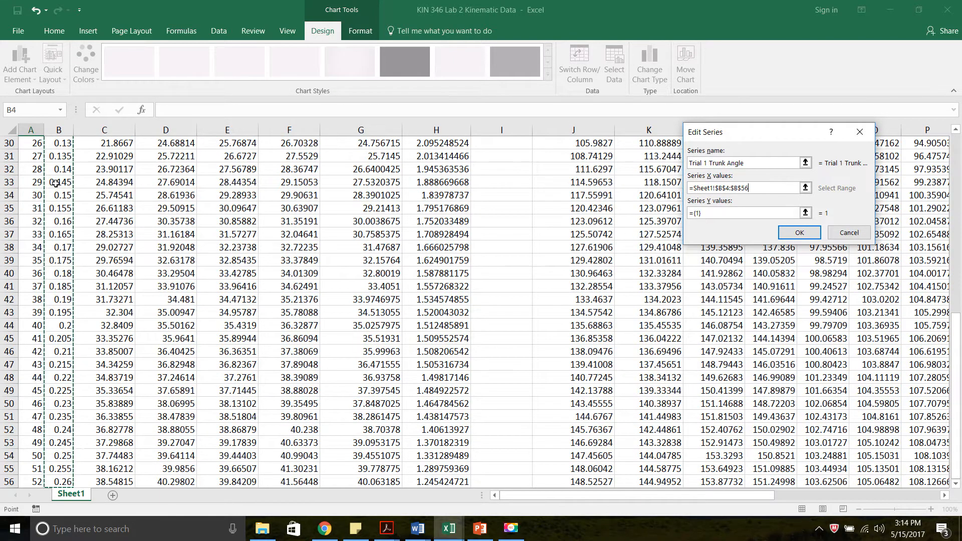
# Step: Set the Y values of the Trial 1 series to the trunk angles in C4:C56 and apply the chart data
pyautogui.click(689, 214)
pyautogui.press('BackSpace')
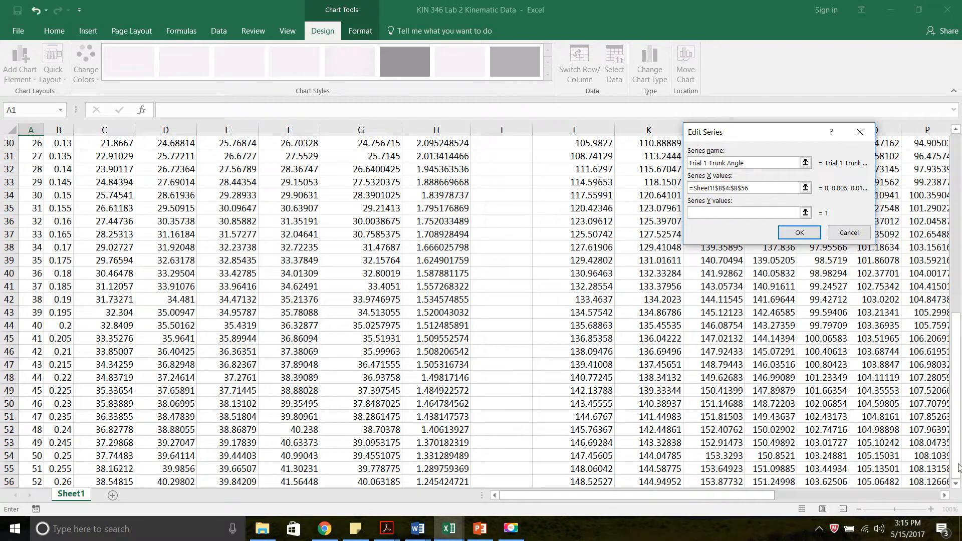
pyautogui.moveTo(958, 466); pyautogui.dragTo(939, 196)
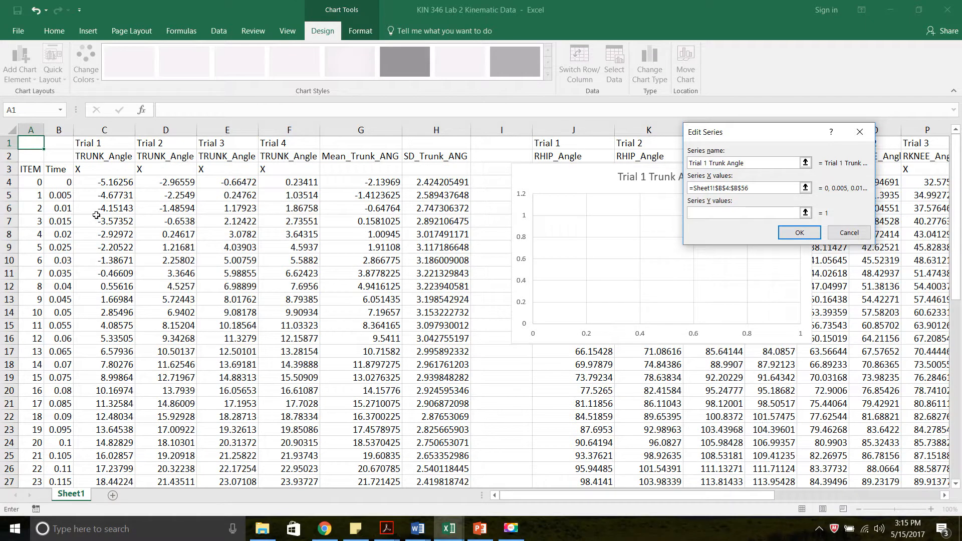
pyautogui.click(109, 183)
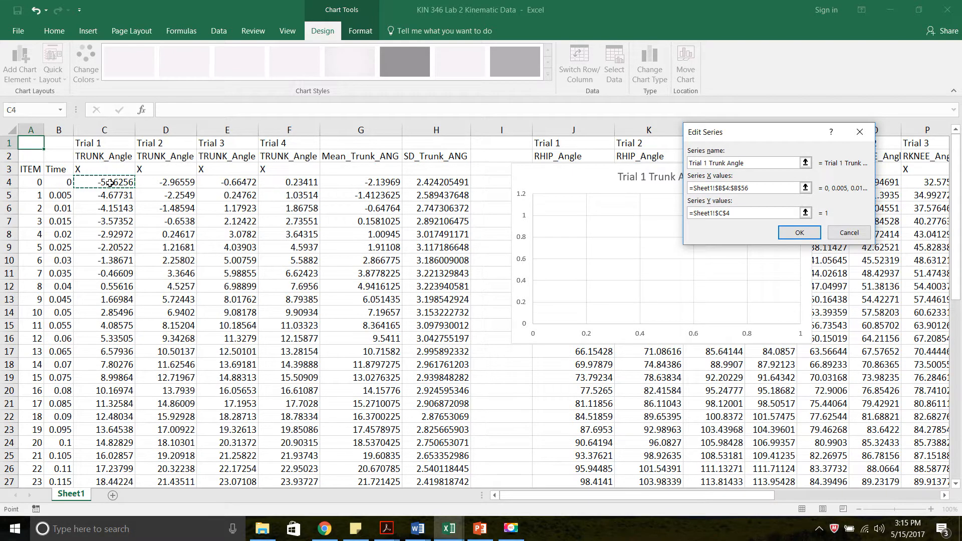
pyautogui.hotkey('ctrl', 'shift', 'Down')
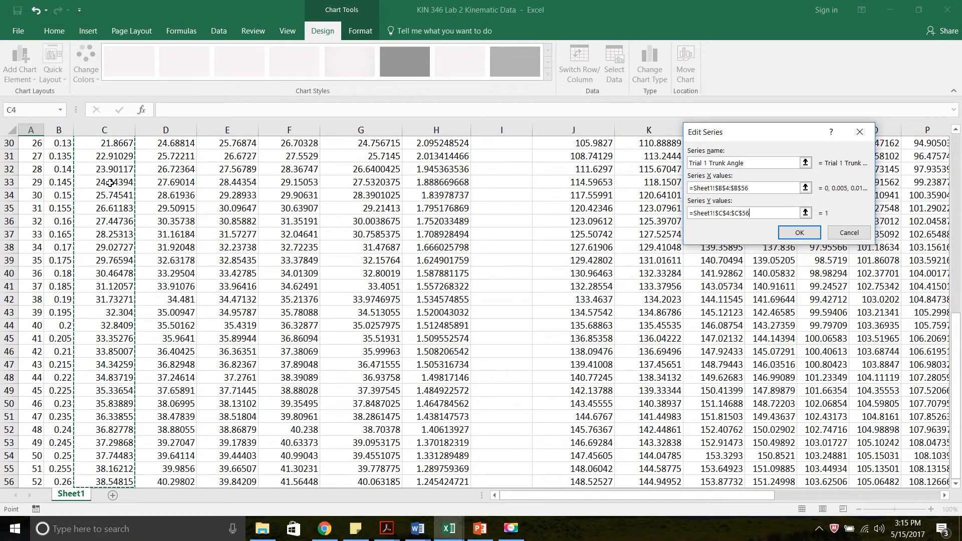
pyautogui.click(799, 233)
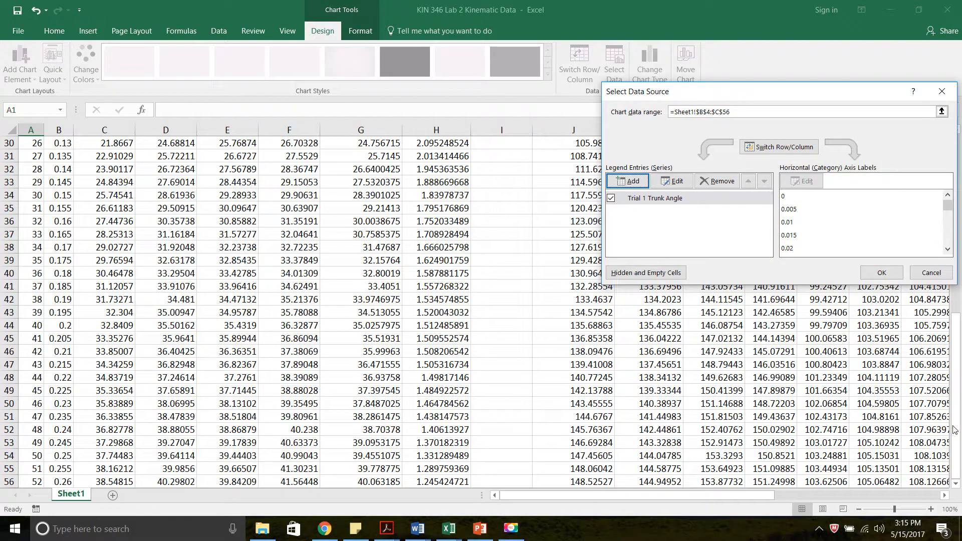
pyautogui.click(871, 274)
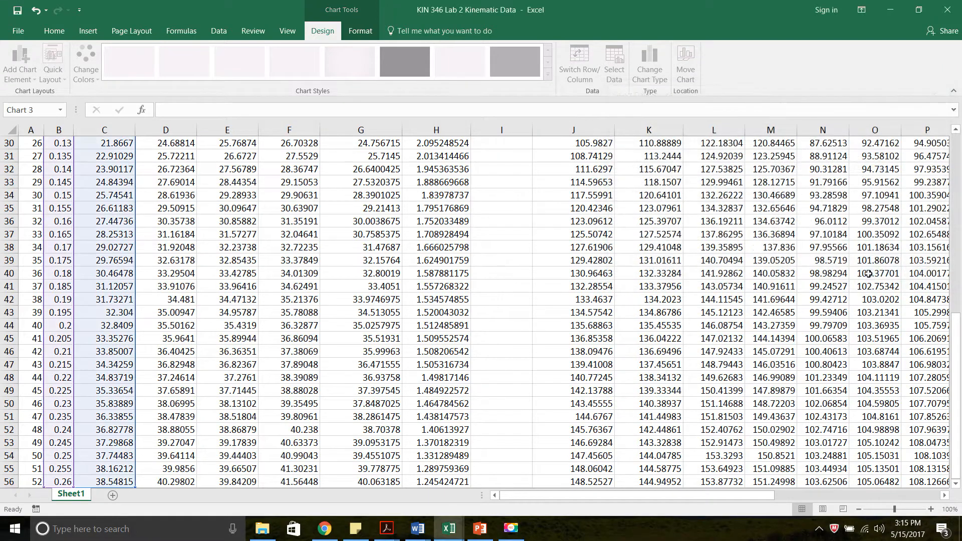
pyautogui.scroll(10, 959, 423)
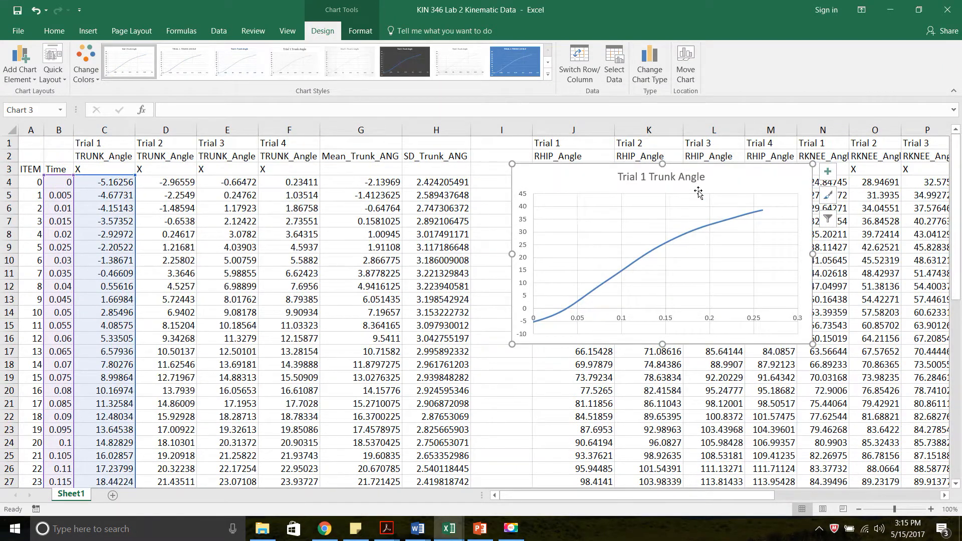
pyautogui.moveTo(762, 215)
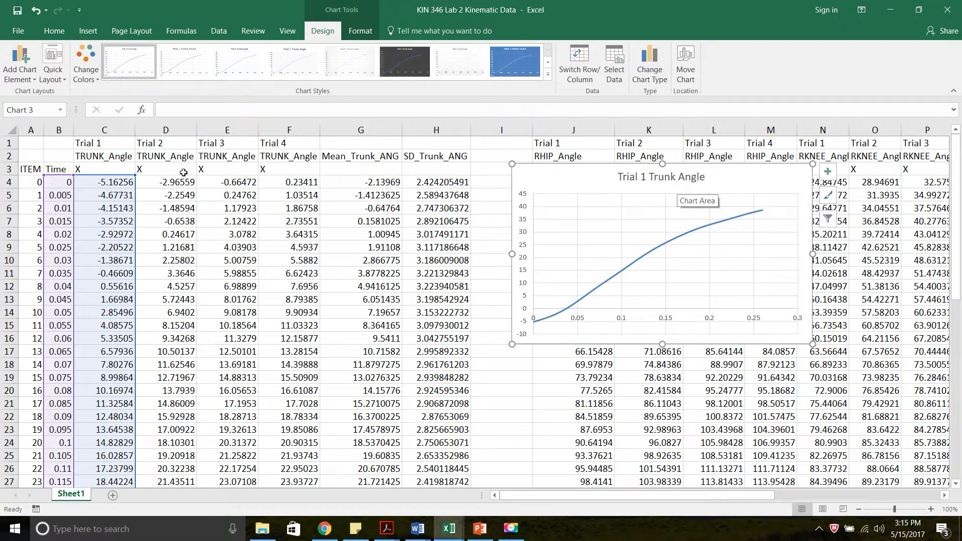
pyautogui.click(172, 144)
pyautogui.click(221, 141)
pyautogui.click(289, 140)
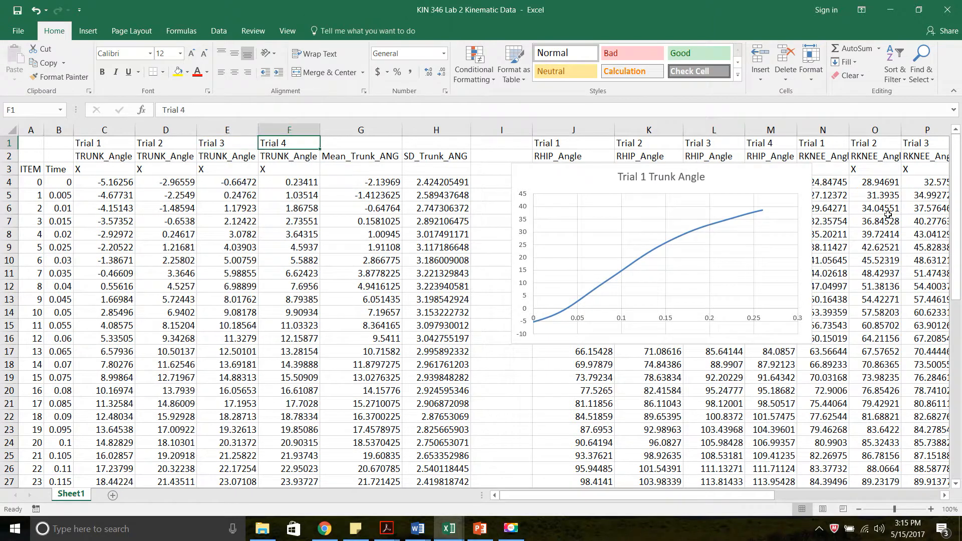
# Step: Add a second chart series named "Trial 2 Trunk Angle" with the times in B4:B56 as X values
pyautogui.click(762, 185)
pyautogui.rightClick(761, 186)
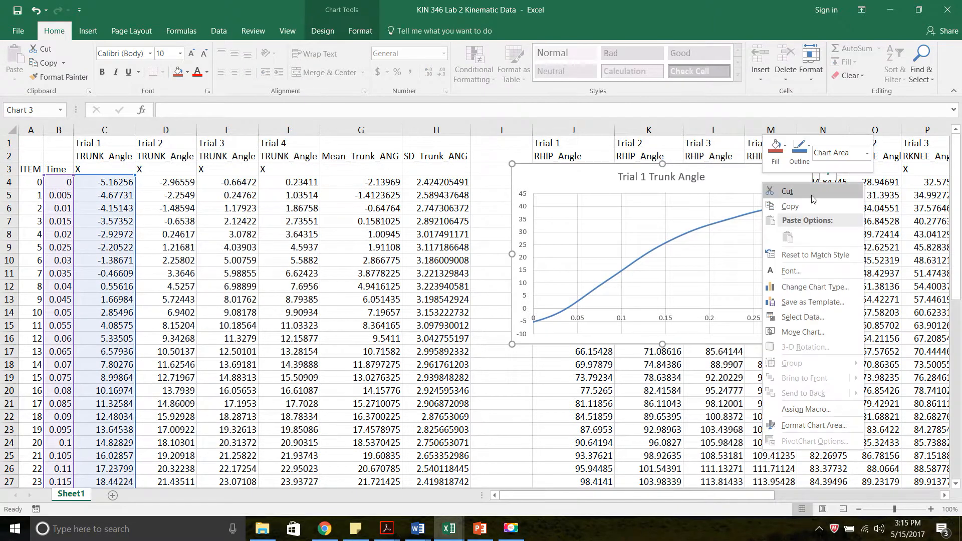
pyautogui.click(807, 318)
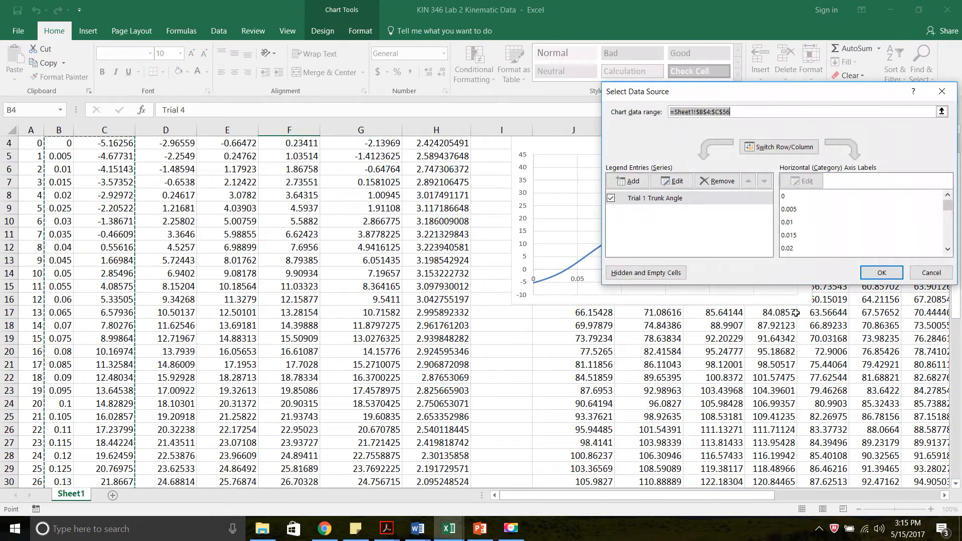
pyautogui.click(628, 181)
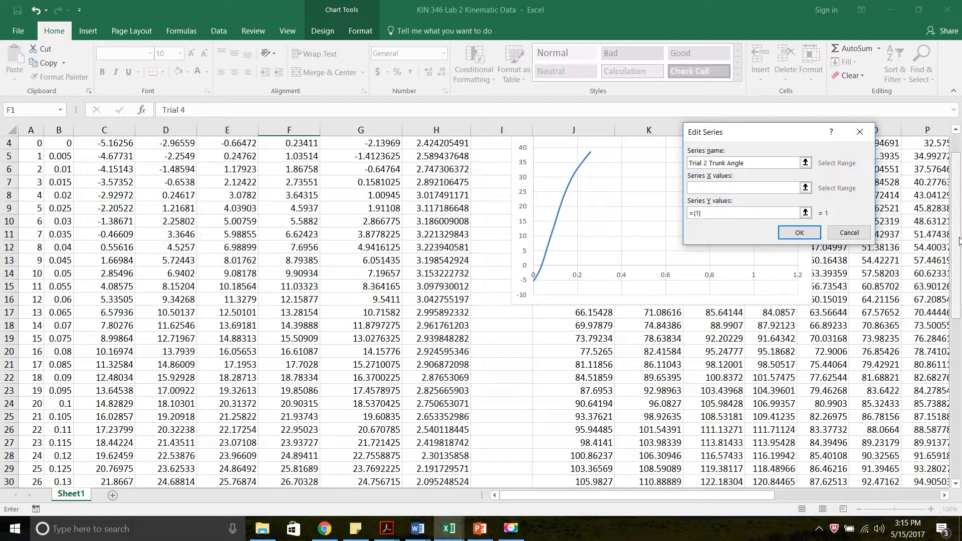
pyautogui.scroll(1, 960, 260)
pyautogui.click(721, 189)
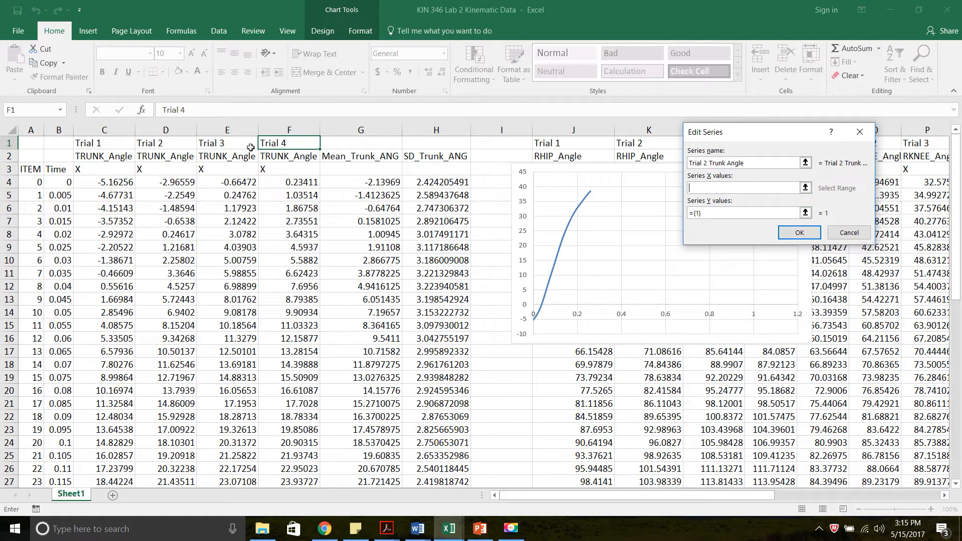
pyautogui.click(60, 183)
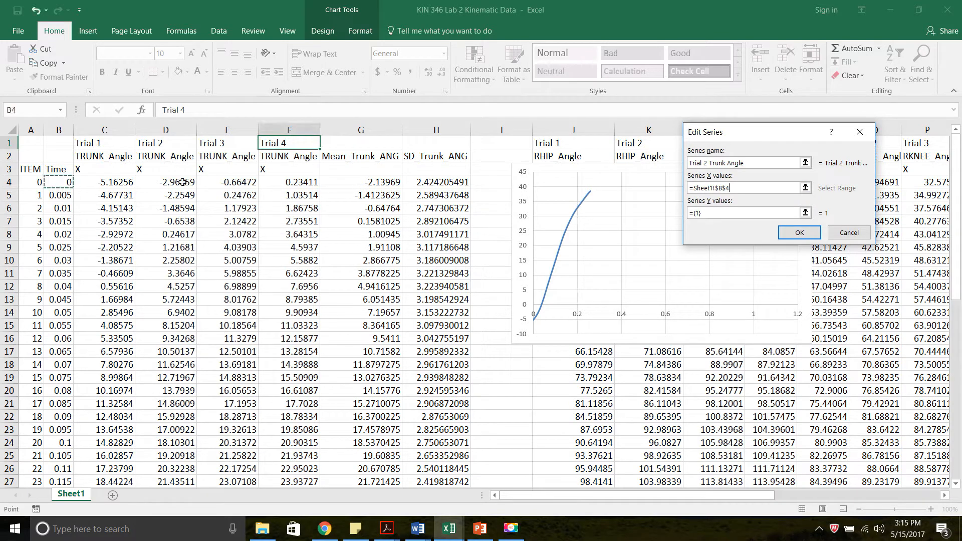
pyautogui.hotkey('ctrl', 'shift', 'Down')
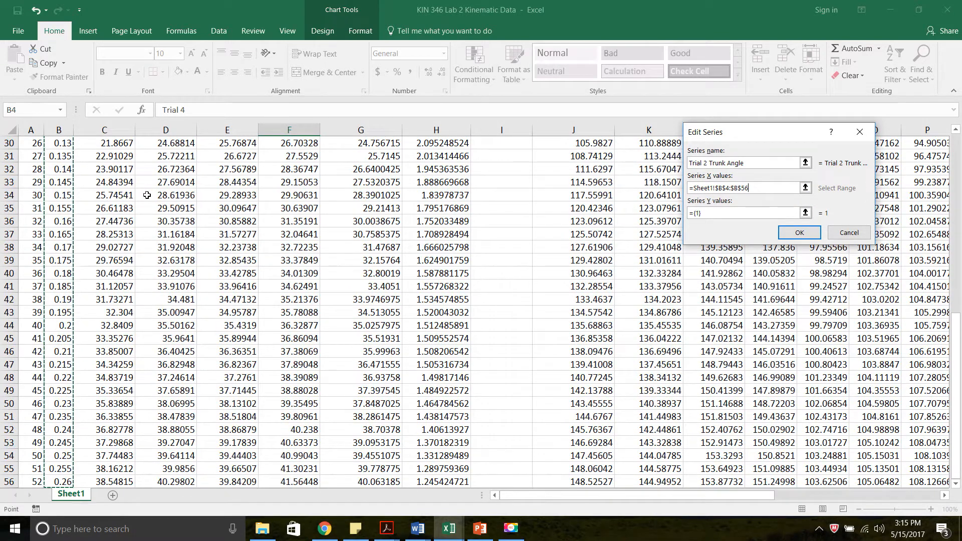
# Step: Set the Y values of the Trial 2 series to the trunk angles in D4:D56 and accept the series
pyautogui.click(691, 213)
pyautogui.press('BackSpace')
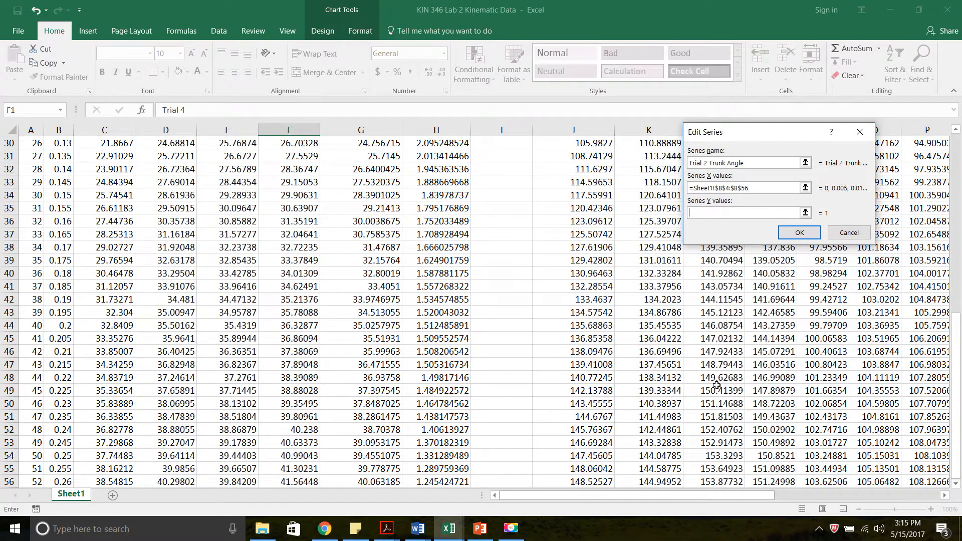
pyautogui.moveTo(955, 359); pyautogui.dragTo(952, 174)
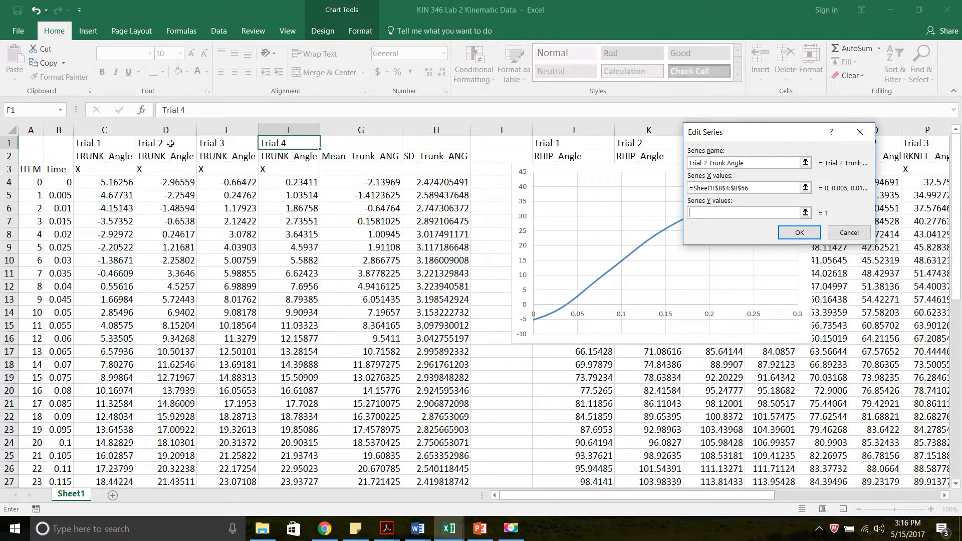
pyautogui.click(166, 182)
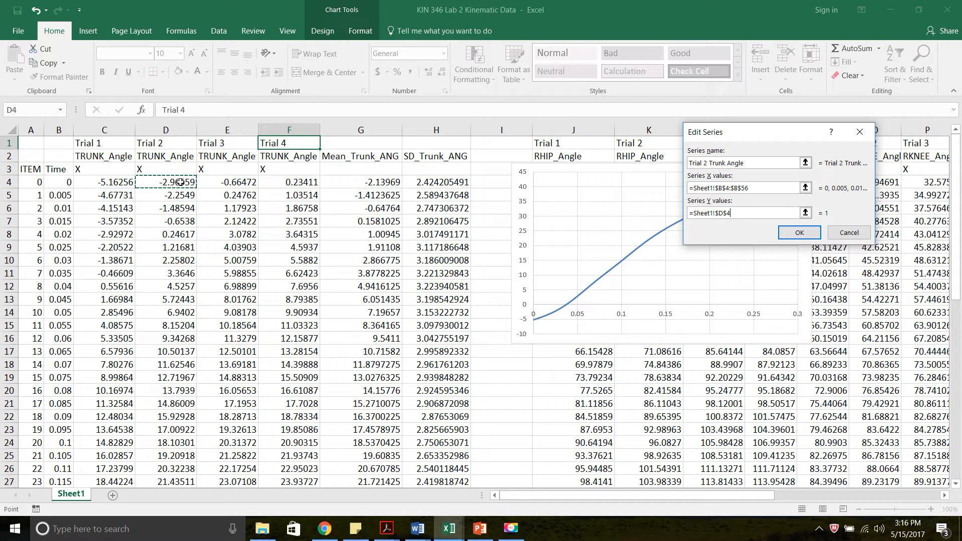
pyautogui.hotkey('ctrl', 'shift', 'Down')
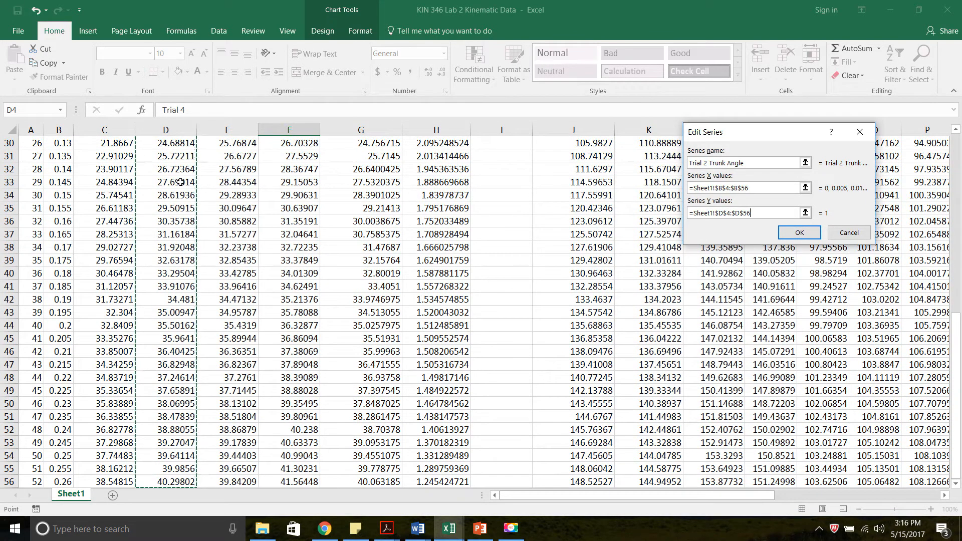
pyautogui.click(793, 233)
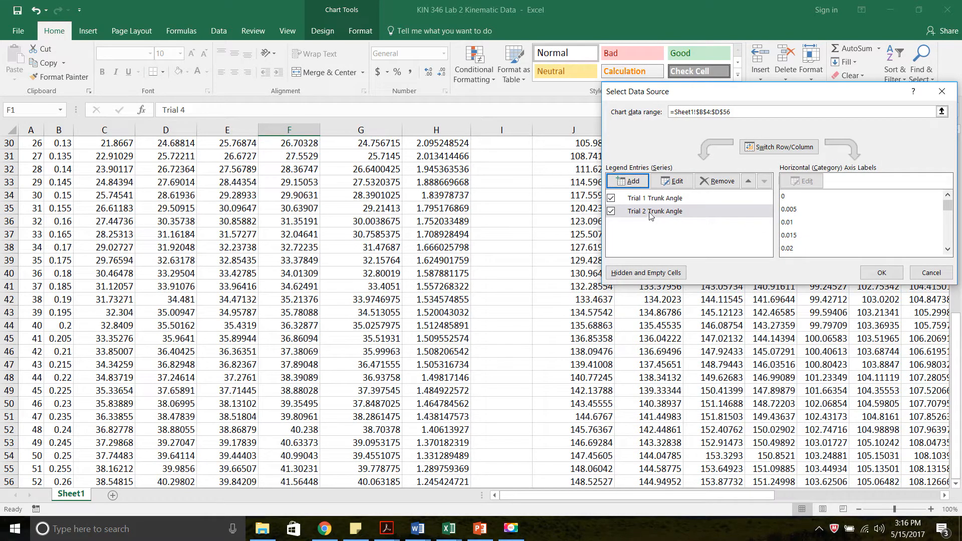
# Step: Add a third chart series named "Trial 3 Trunk Angle" with the times in B4:B56 as X values
pyautogui.click(628, 180)
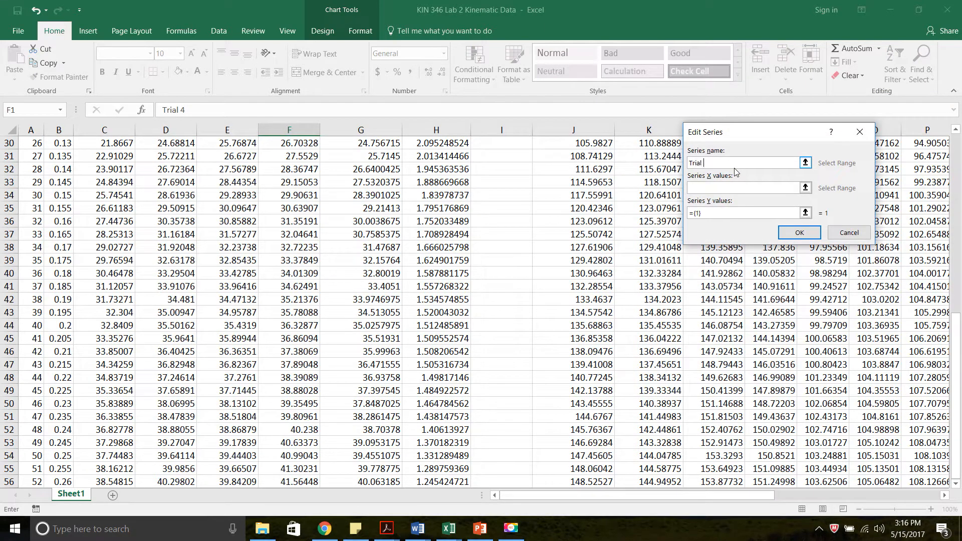
pyautogui.write('Trial 3 Trunk Angle')
pyautogui.click(718, 186)
pyautogui.moveTo(955, 345); pyautogui.dragTo(947, 158)
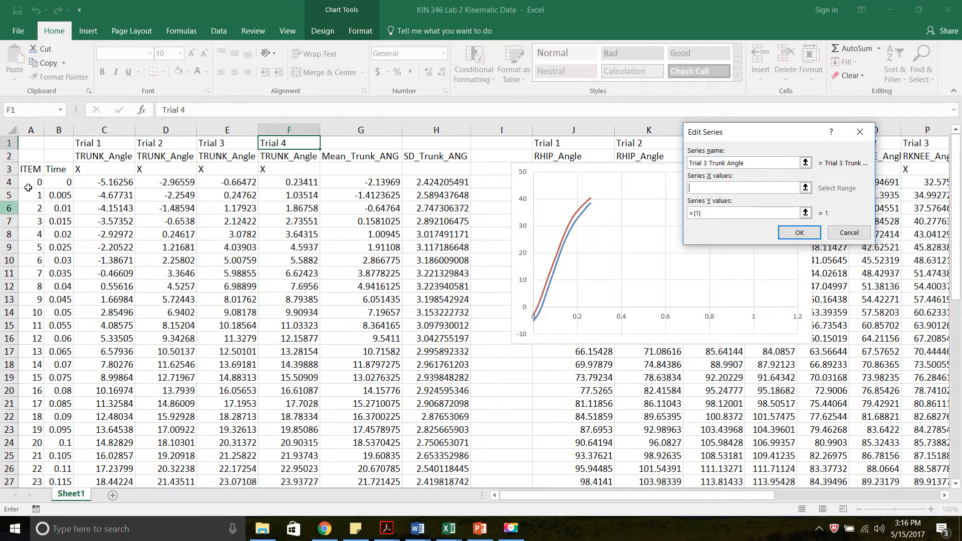
pyautogui.click(67, 182)
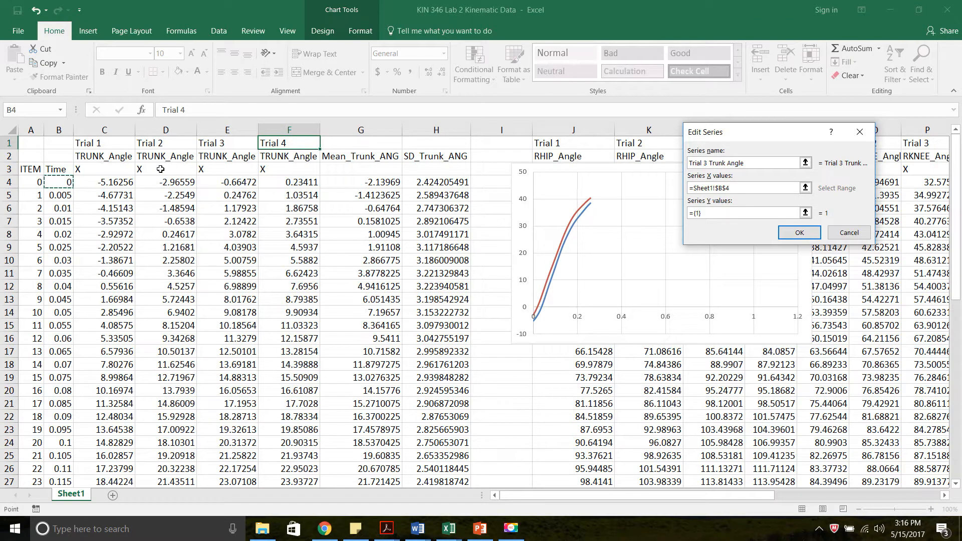
pyautogui.hotkey('ctrl', 'shift', 'Down')
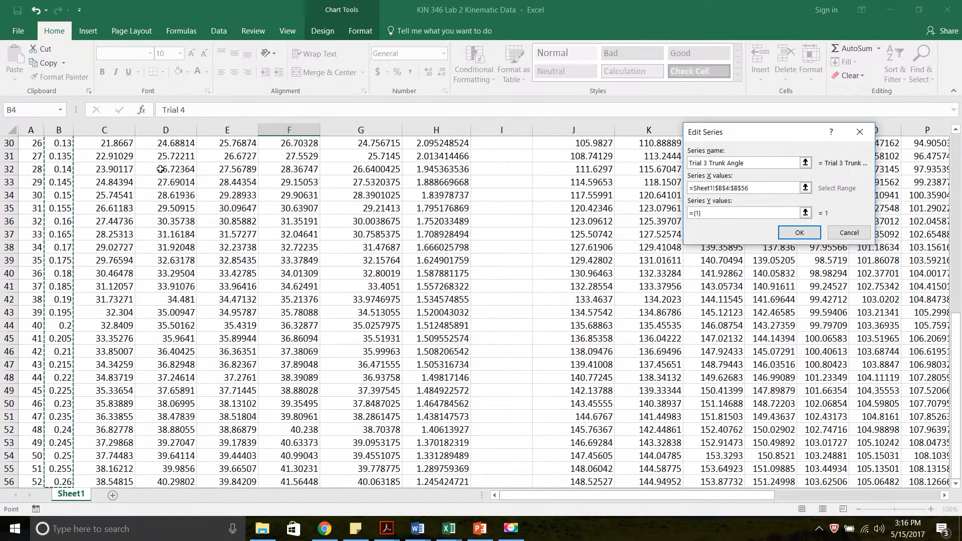
# Step: Set the Y values of the Trial 3 series to the trunk angles in E4:E56 and accept the series
pyautogui.press('Tab')
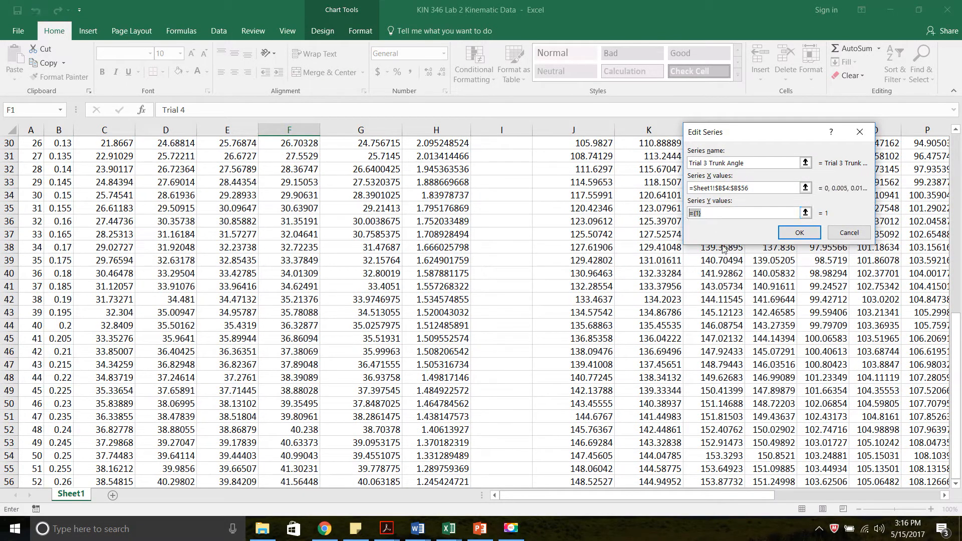
pyautogui.press('BackSpace')
pyautogui.moveTo(955, 357); pyautogui.dragTo(955, 181)
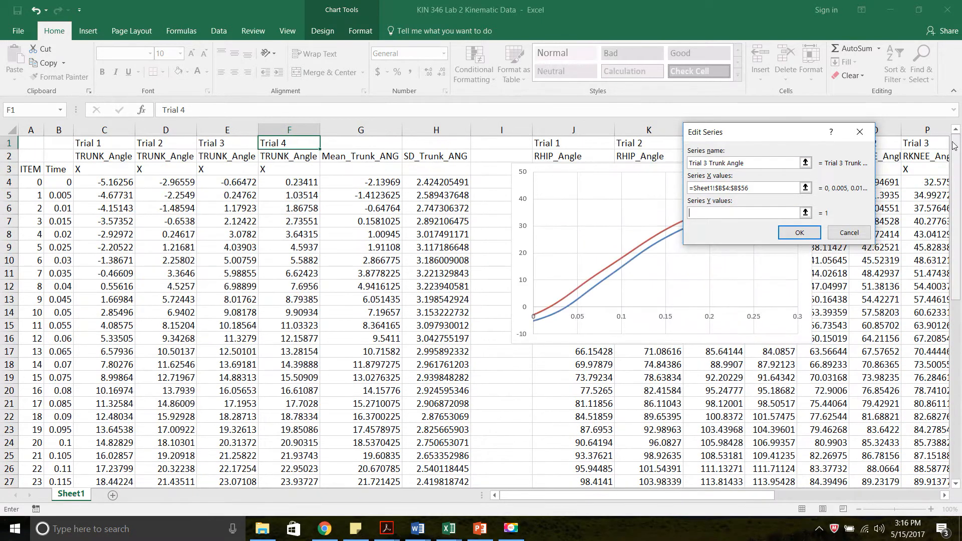
pyautogui.click(232, 184)
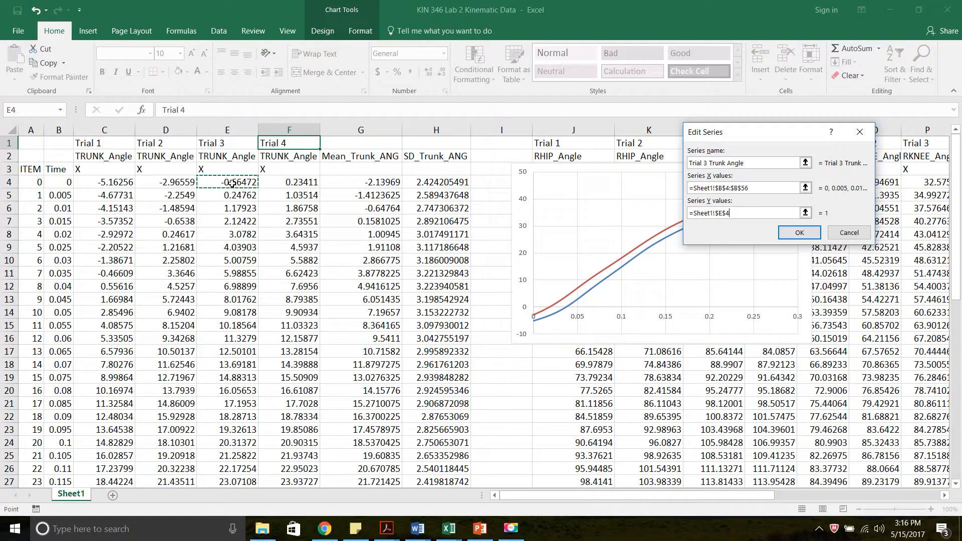
pyautogui.hotkey('ctrl', 'shift', 'Down')
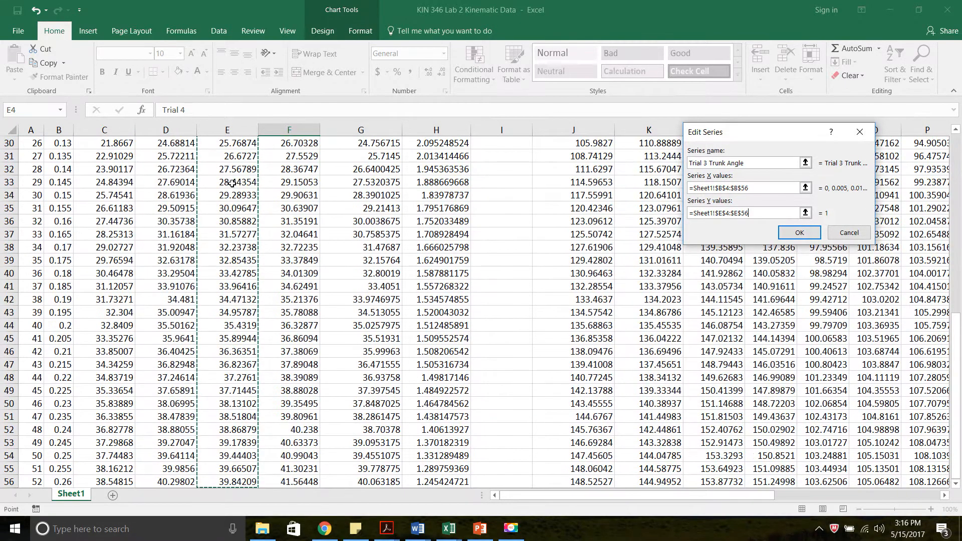
pyautogui.click(799, 232)
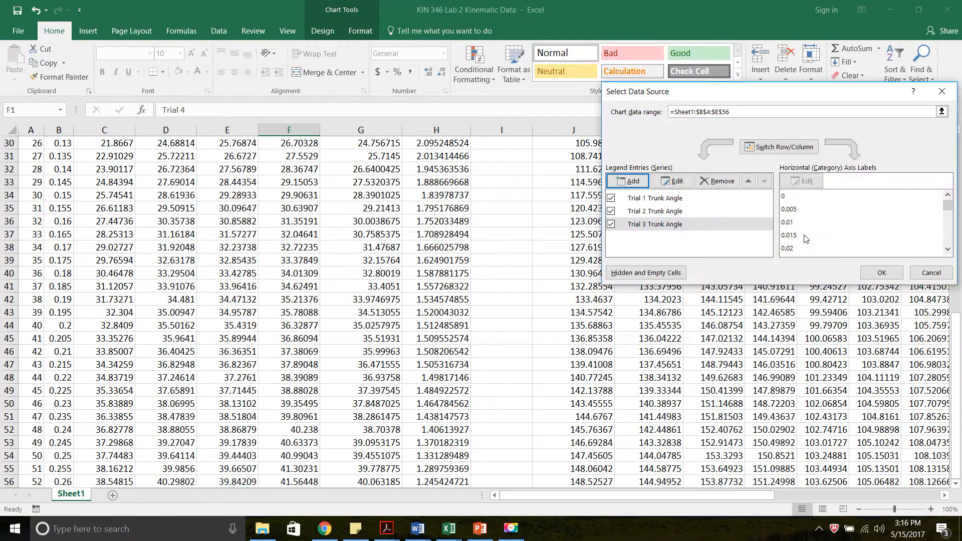
# Step: Add a fourth chart series named "Trial 4 Trunk Angle" with the times in B4:B56 as X values
pyautogui.click(634, 181)
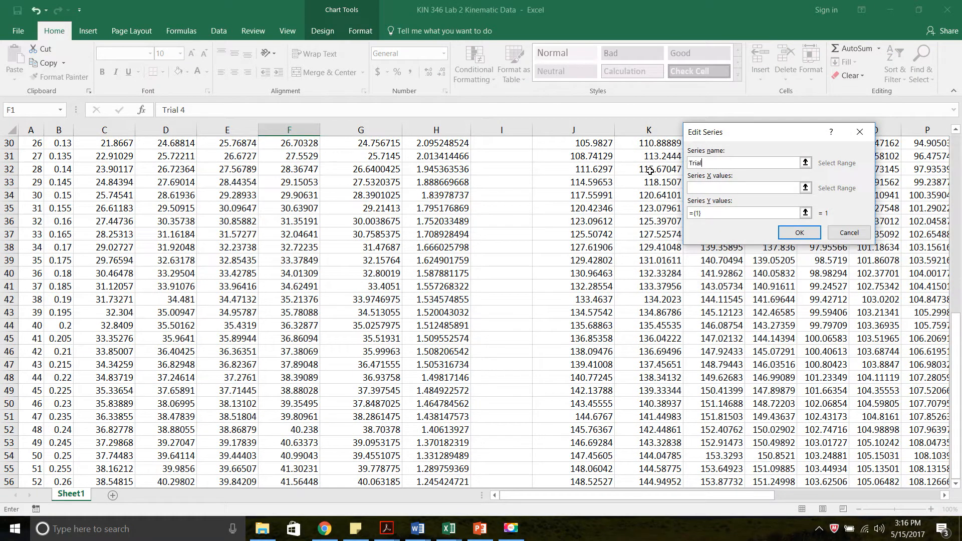
pyautogui.click(742, 189)
pyautogui.moveTo(955, 323); pyautogui.dragTo(961, 139)
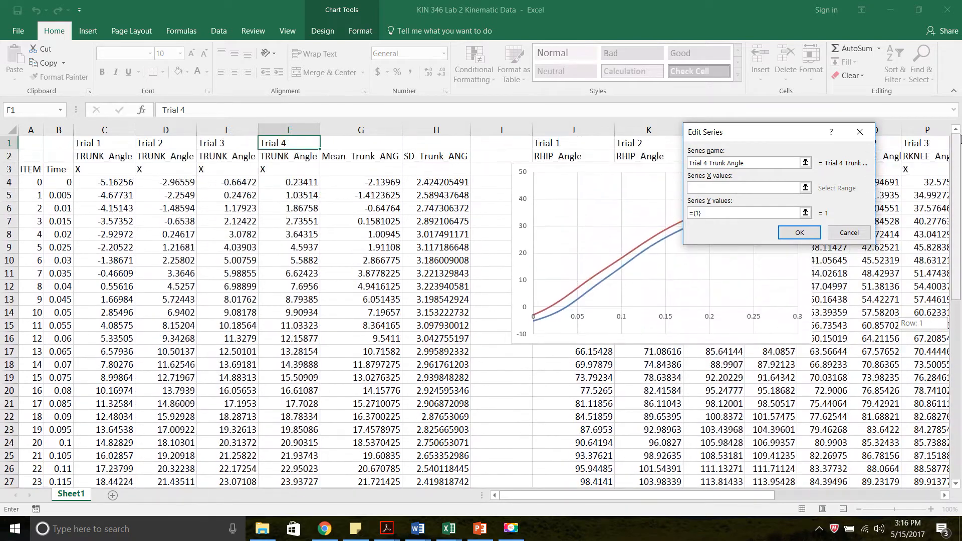
pyautogui.click(61, 181)
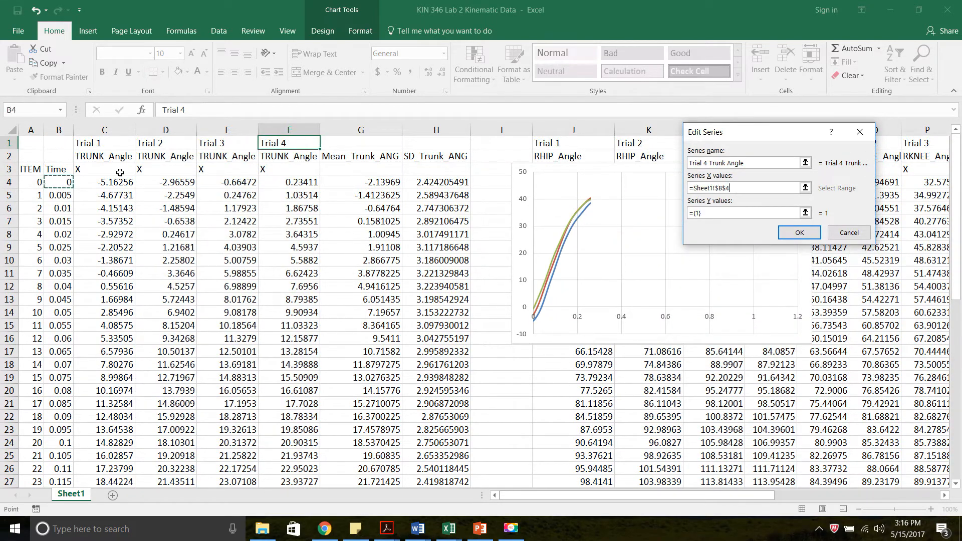
pyautogui.hotkey('ctrl', 'shift', 'Down')
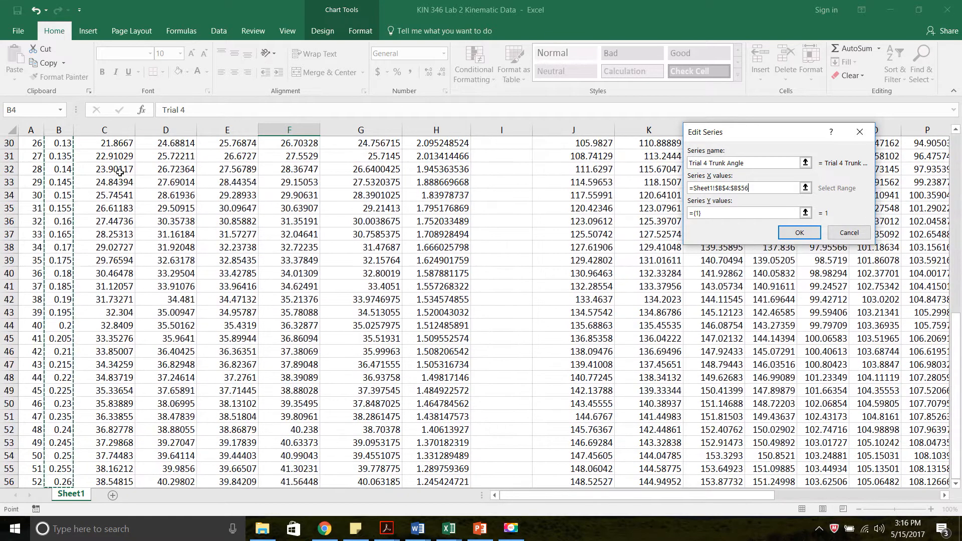
# Step: Set the Y values of the Trial 4 series to the trunk angles in F4:F56 and accept the series
pyautogui.moveTo(704, 213); pyautogui.dragTo(679, 216)
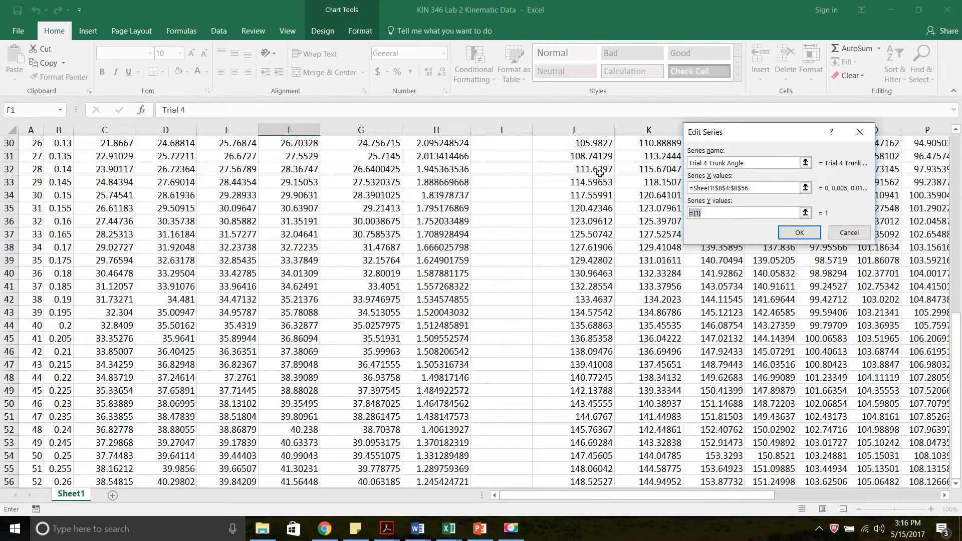
pyautogui.press('BackSpace')
pyautogui.moveTo(955, 335); pyautogui.dragTo(955, 148)
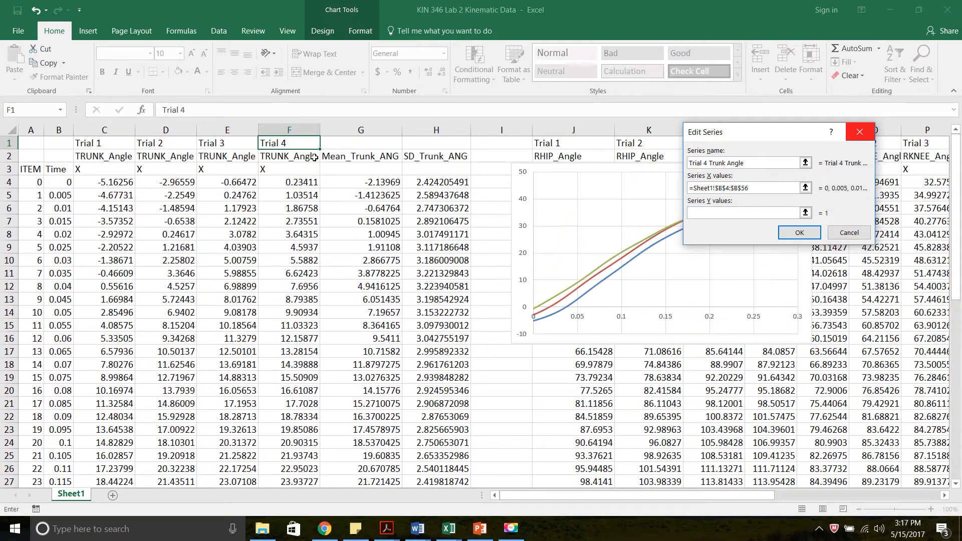
pyautogui.click(303, 182)
pyautogui.write(':$F$56')
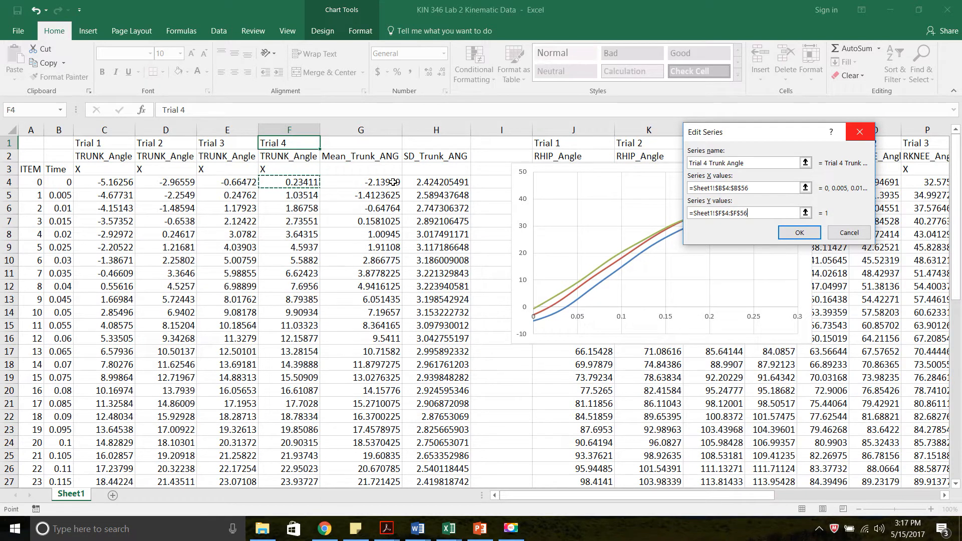
pyautogui.click(799, 233)
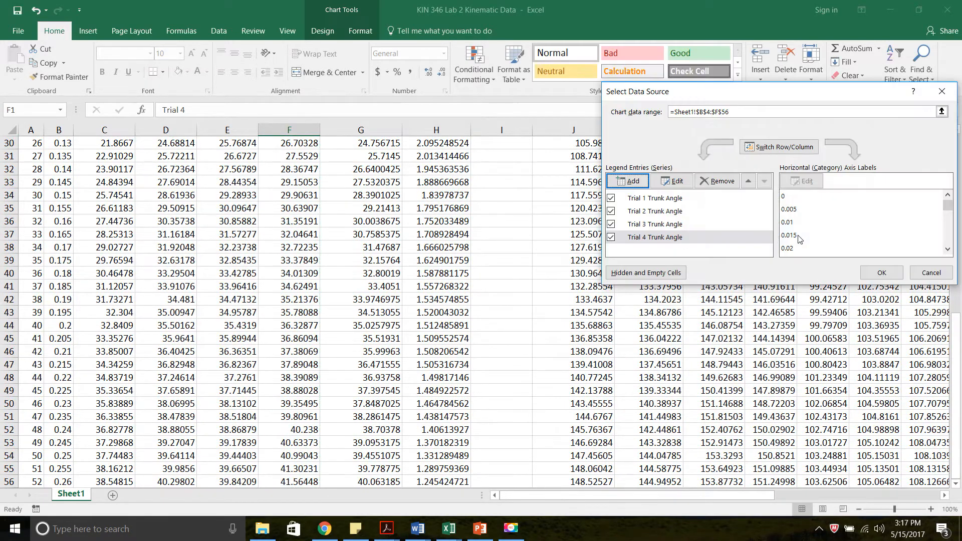
# Step: Apply the chart's data source and move the chart slightly so it begins in column I, around row 3
pyautogui.click(881, 273)
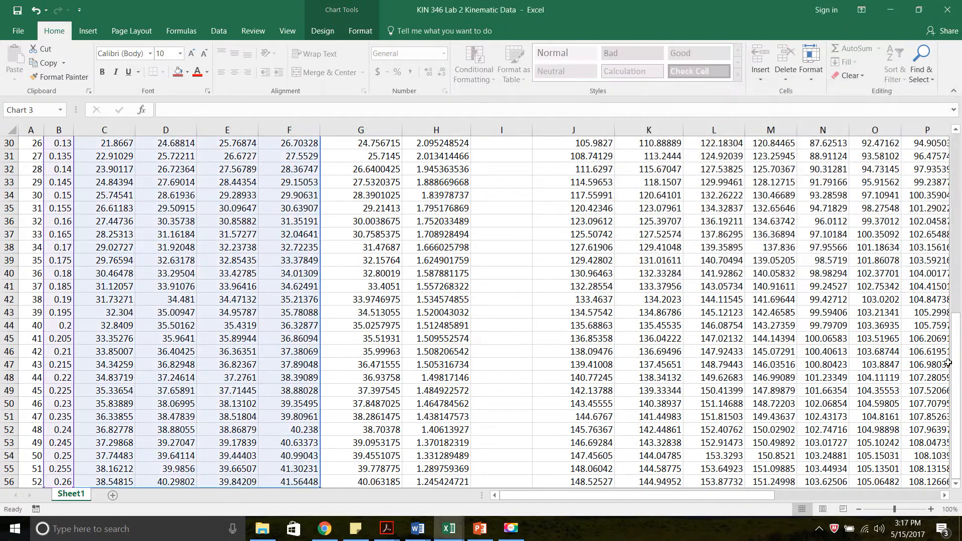
pyautogui.moveTo(957, 345); pyautogui.dragTo(957, 130)
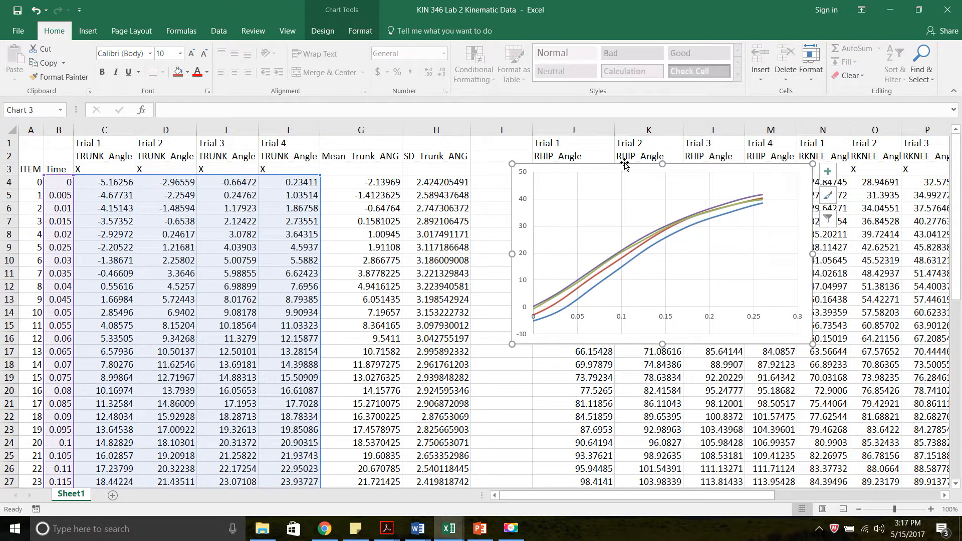
pyautogui.moveTo(617, 166); pyautogui.dragTo(592, 176)
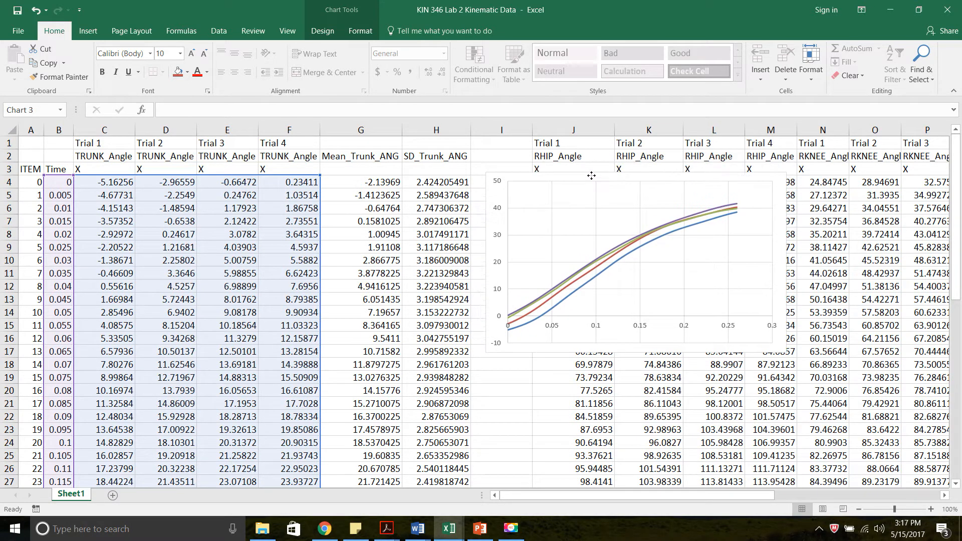
# Step: Add a chart title above the plot reading "Trunk Angle"
pyautogui.click(88, 31)
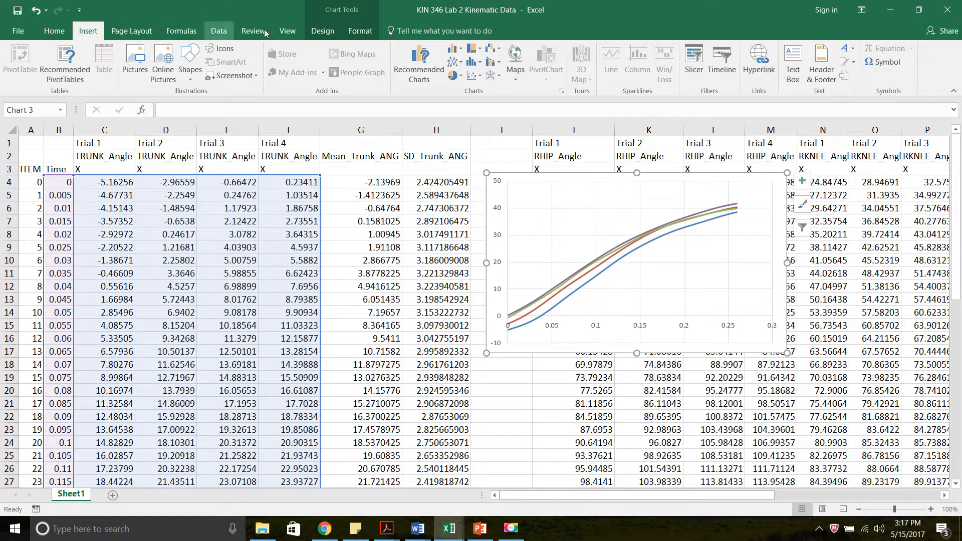
pyautogui.click(342, 34)
pyautogui.click(323, 33)
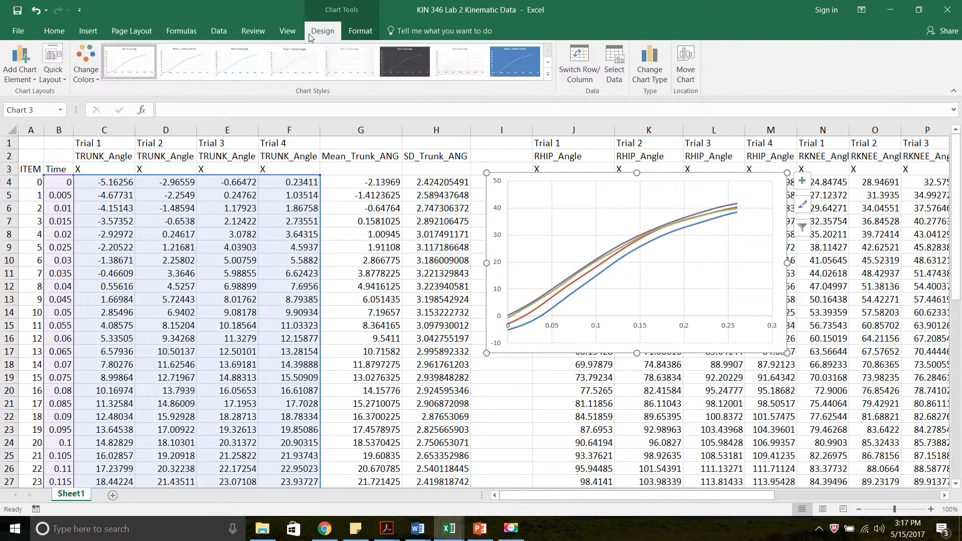
pyautogui.click(30, 80)
pyautogui.moveTo(50, 124)
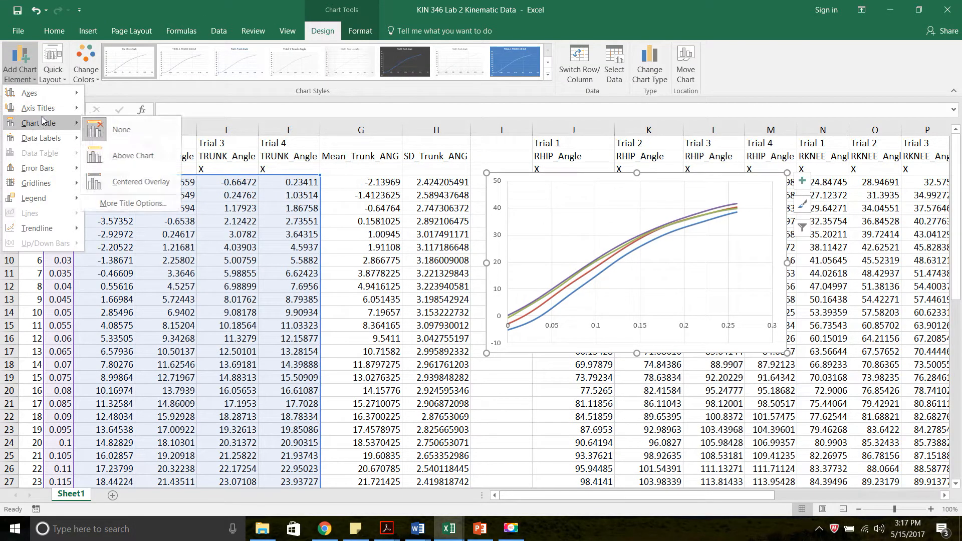
pyautogui.click(142, 156)
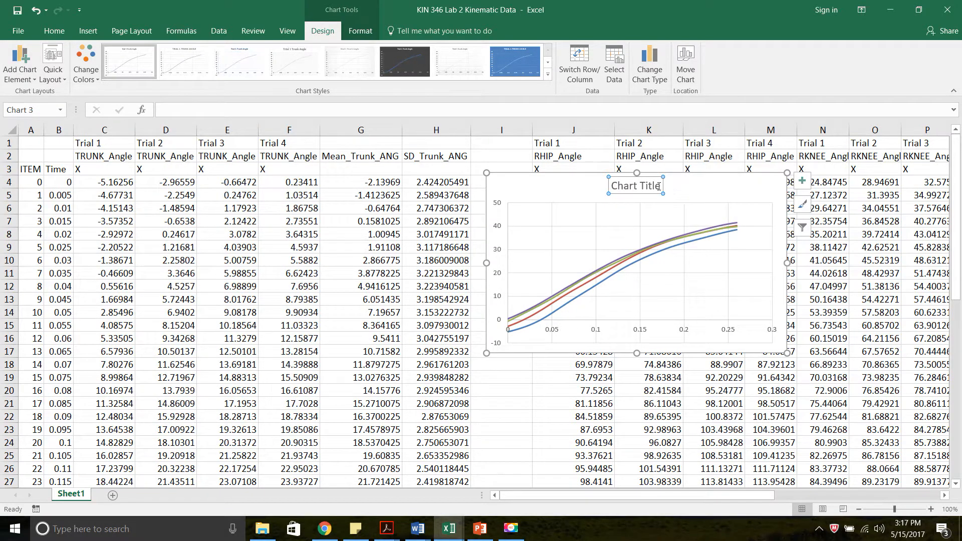
pyautogui.tripleClick(637, 181)
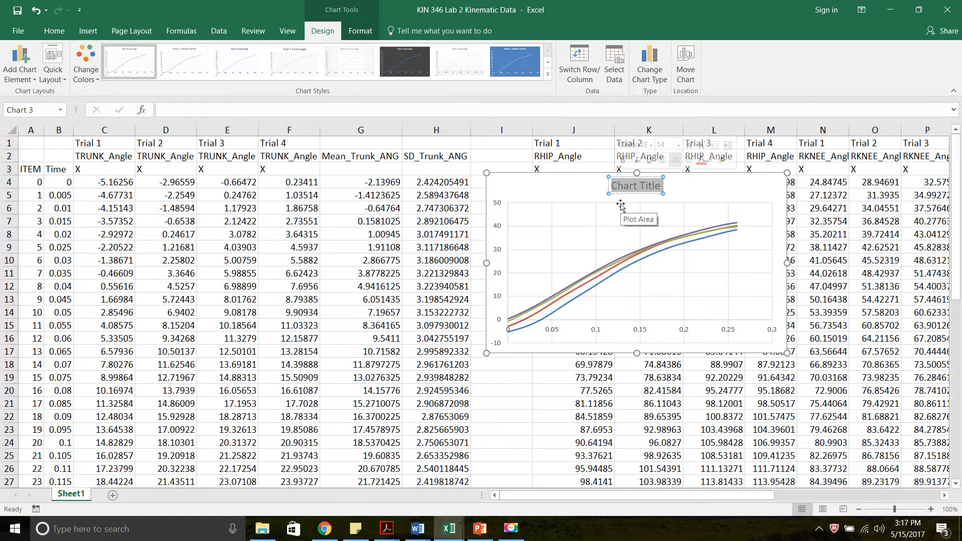
pyautogui.write('Trunk')
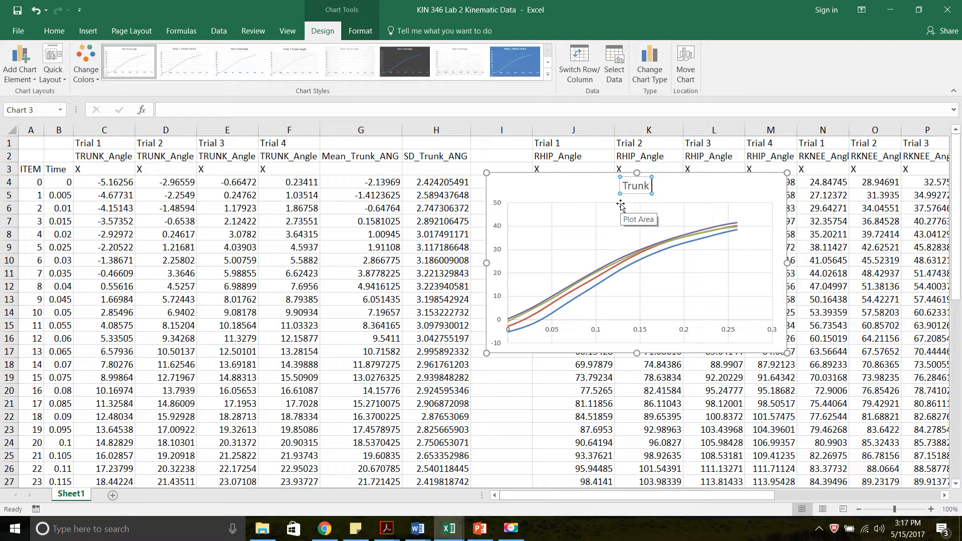
pyautogui.write(' Angle')
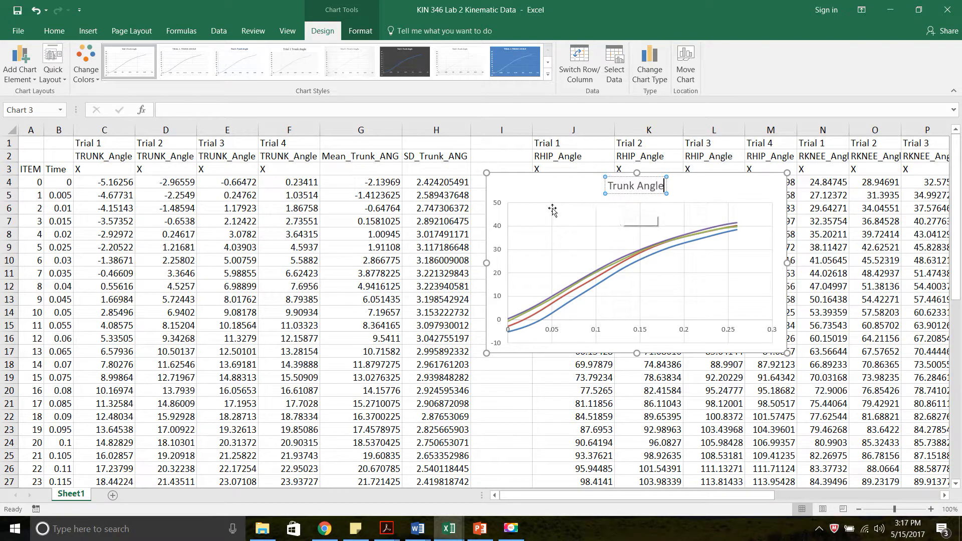
pyautogui.click(496, 235)
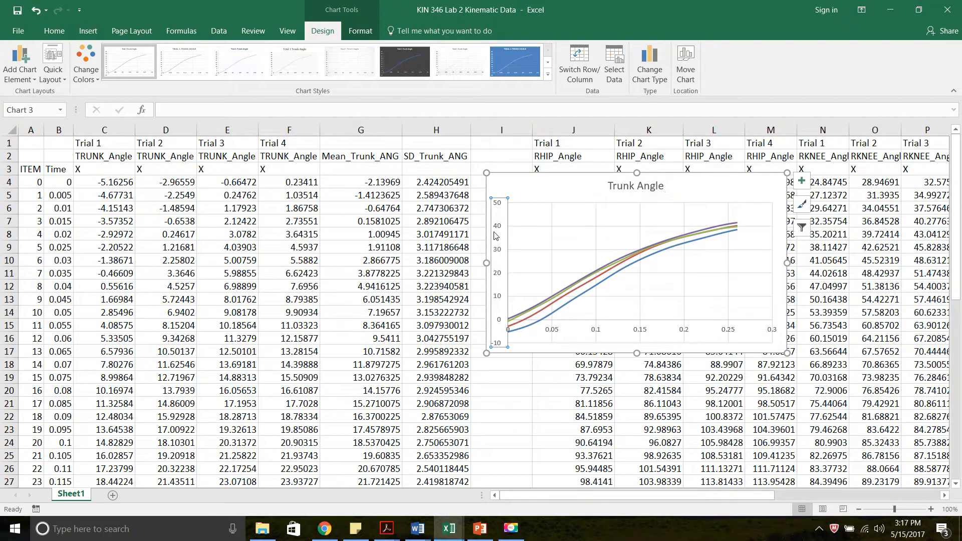
# Step: Add a primary horizontal axis title to the chart reading "Time (s)"
pyautogui.click(22, 74)
pyautogui.moveTo(33, 110)
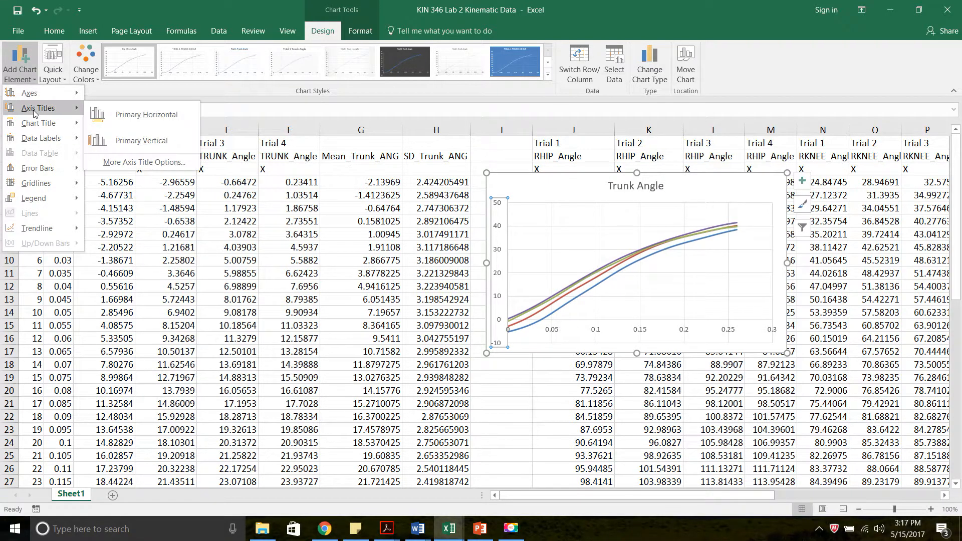
pyautogui.click(117, 115)
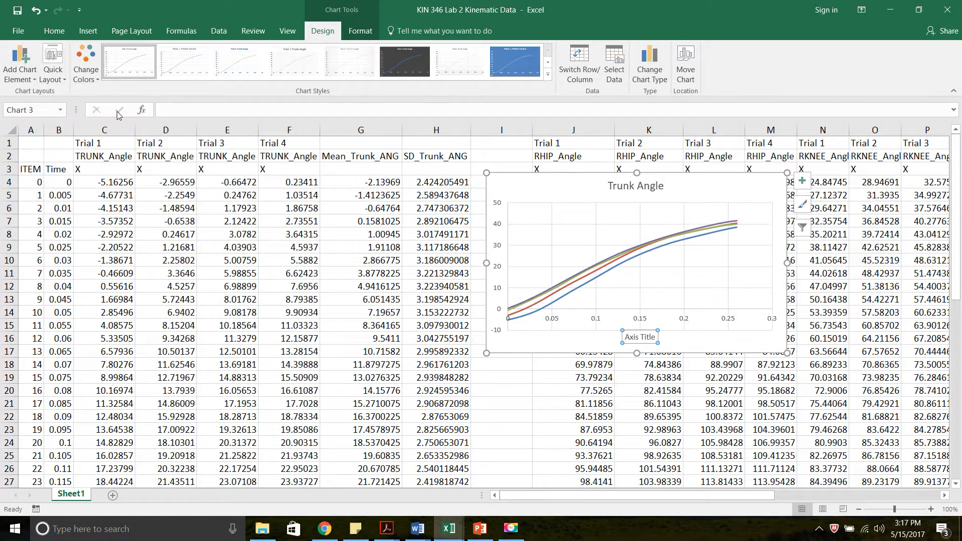
pyautogui.click(182, 109)
pyautogui.write('Time (s')
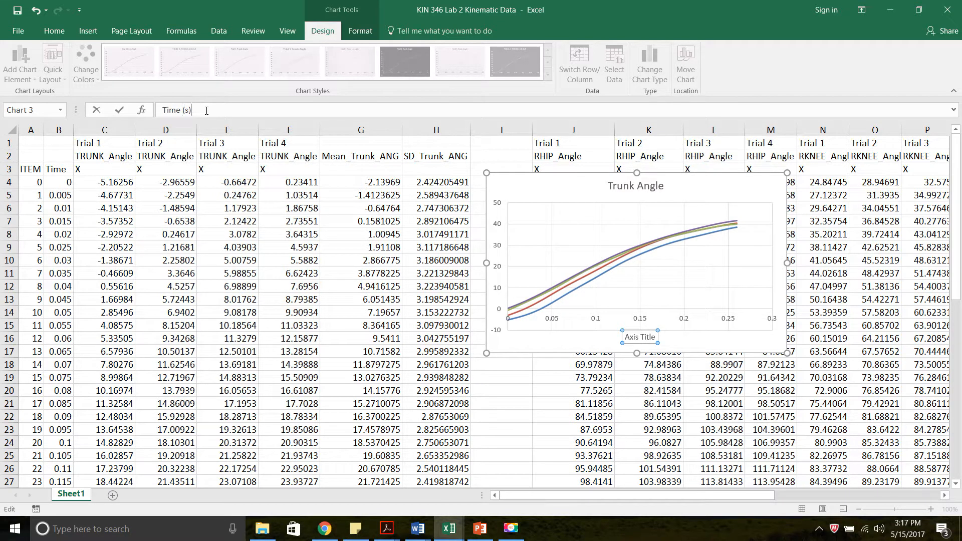
pyautogui.press('Return')
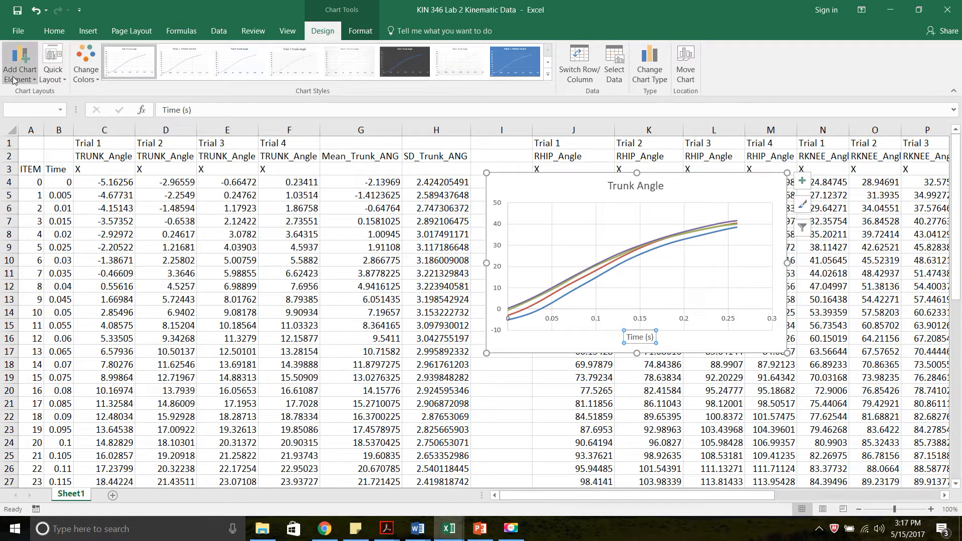
# Step: Add a primary vertical axis title to the chart reading "Trunk Angle (Deg)"
pyautogui.click(20, 61)
pyautogui.moveTo(55, 115)
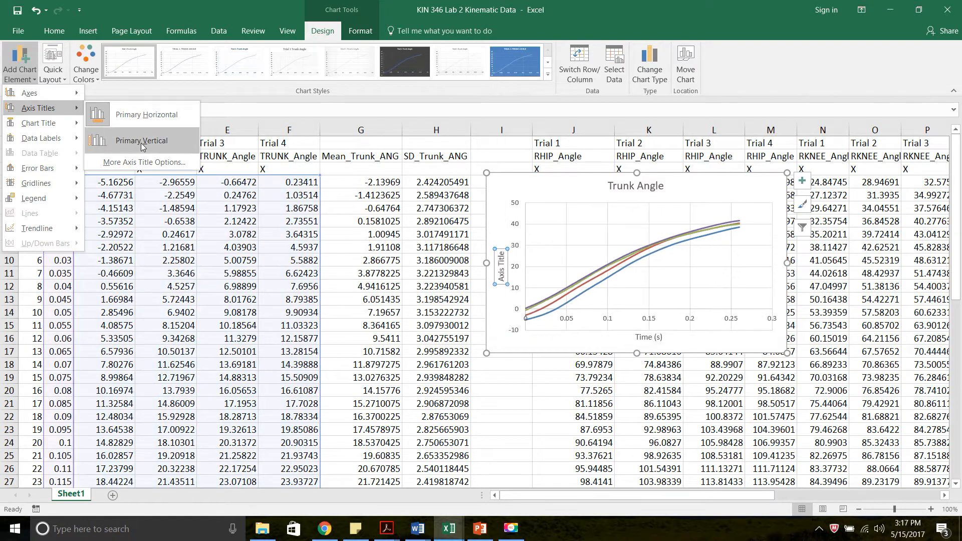
pyautogui.click(142, 141)
pyautogui.click(240, 110)
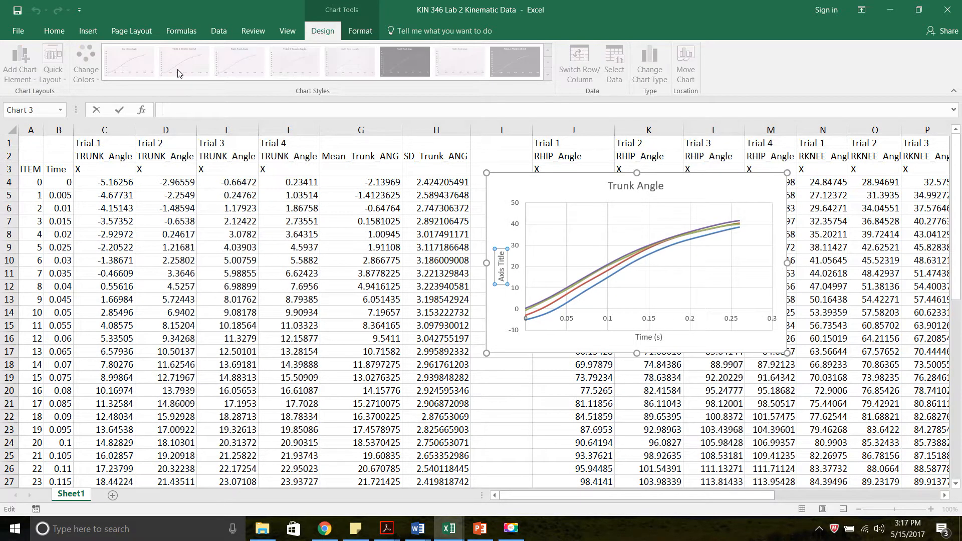
pyautogui.write('Trunk Angle (Deg')
pyautogui.press('Return')
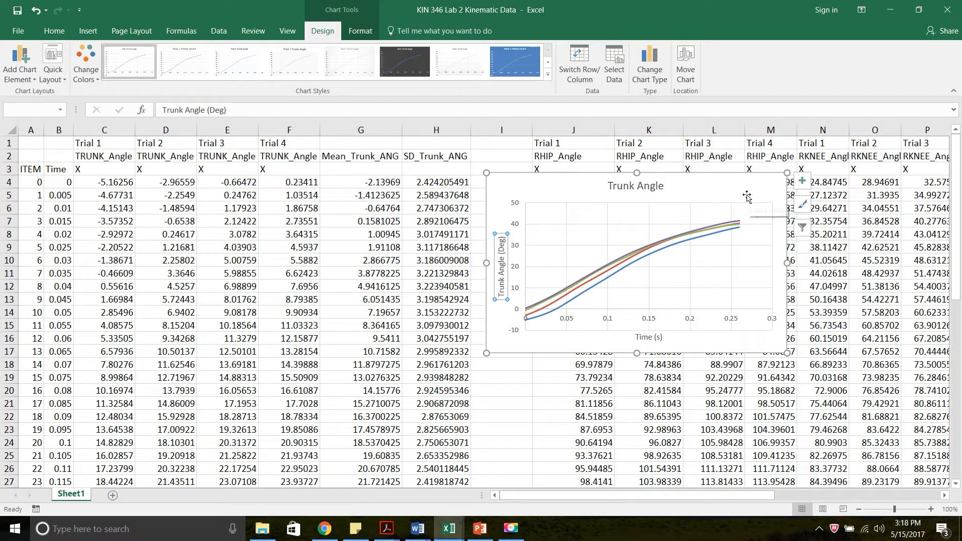
# Step: Add a legend on the right side of the Trunk Angle chart and enlarge the chart to span about columns G to M, rows 4 to 23
pyautogui.click(18, 75)
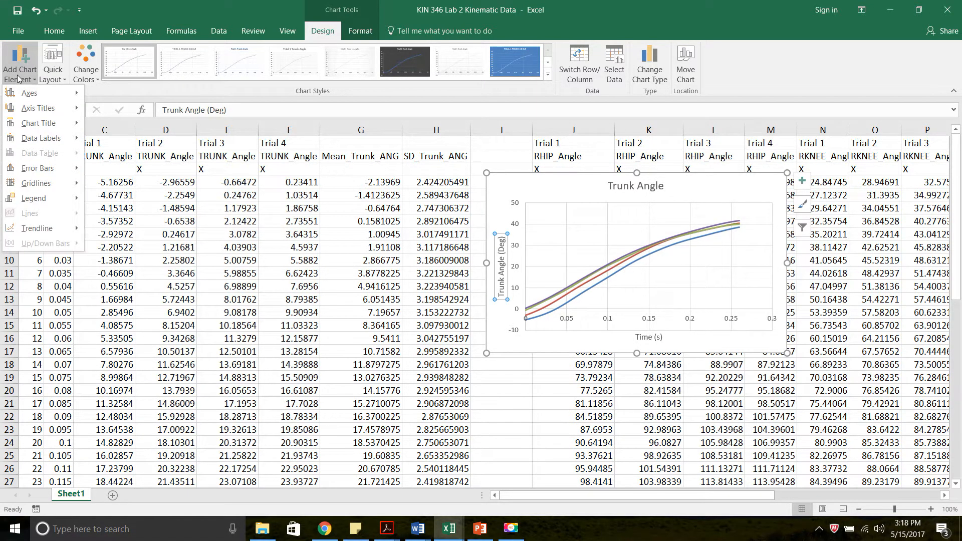
pyautogui.moveTo(53, 200)
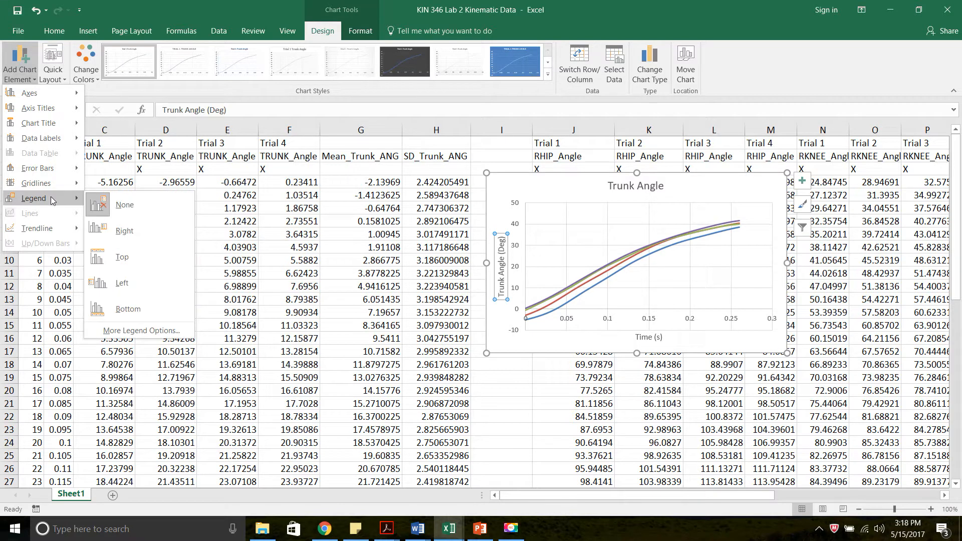
pyautogui.click(111, 231)
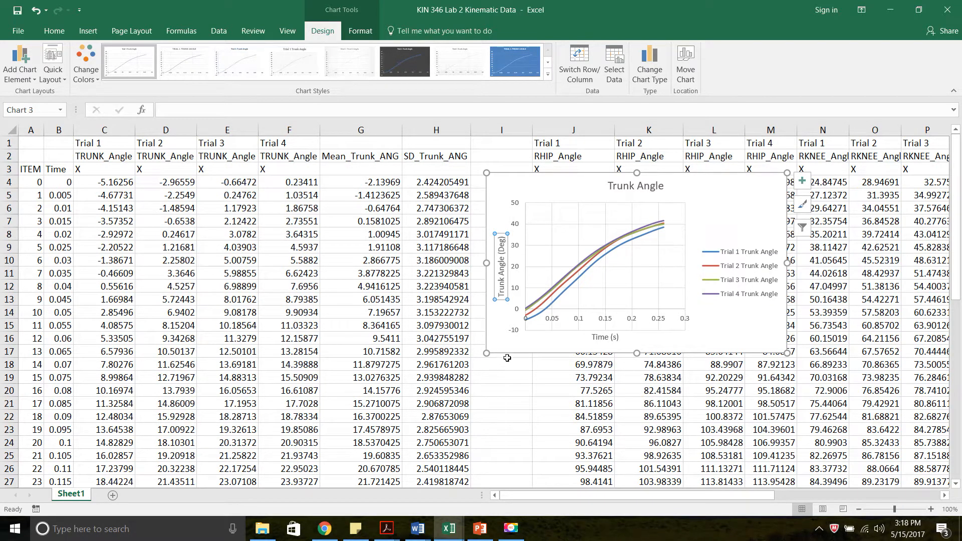
pyautogui.moveTo(486, 353); pyautogui.dragTo(386, 429)
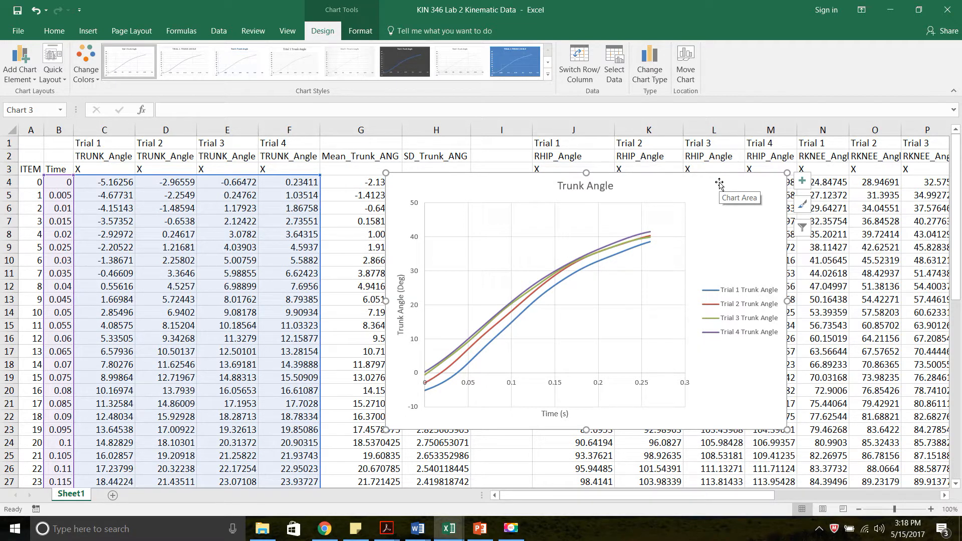
# Step: Widen the plot area across the chart and place the legend inside it, in the empty area below the curves' upper ends
pyautogui.click(730, 293)
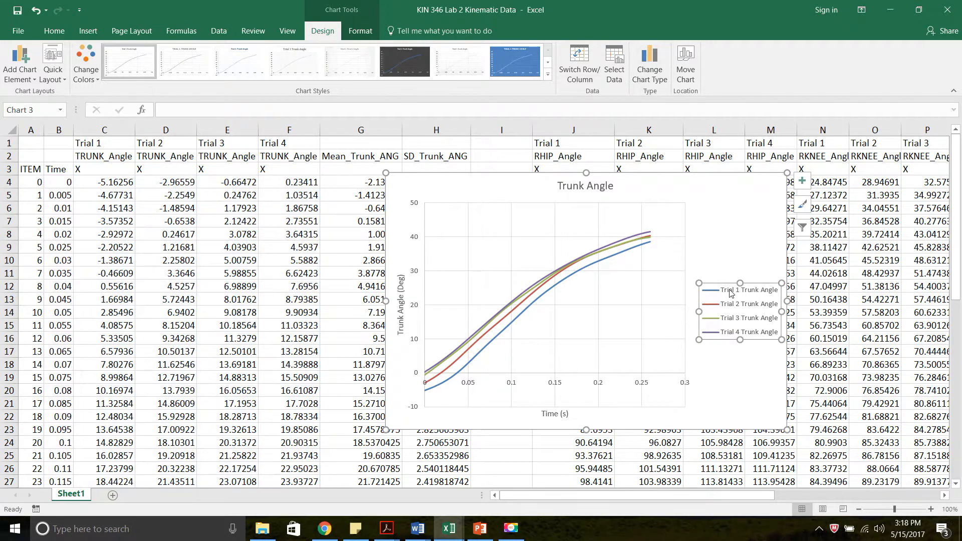
pyautogui.moveTo(729, 283); pyautogui.dragTo(770, 306)
pyautogui.click(684, 369)
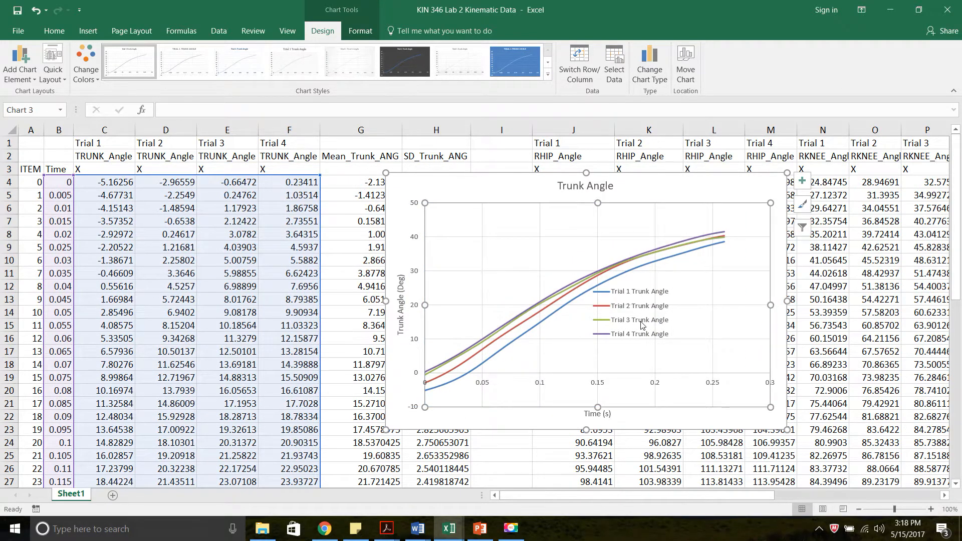
pyautogui.click(646, 338)
pyautogui.moveTo(646, 340); pyautogui.dragTo(745, 344)
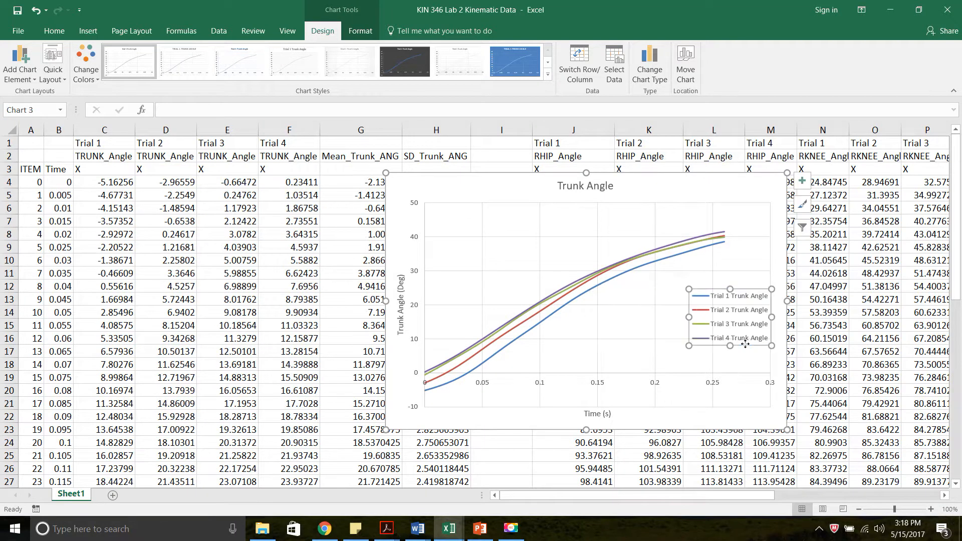
pyautogui.click(745, 348)
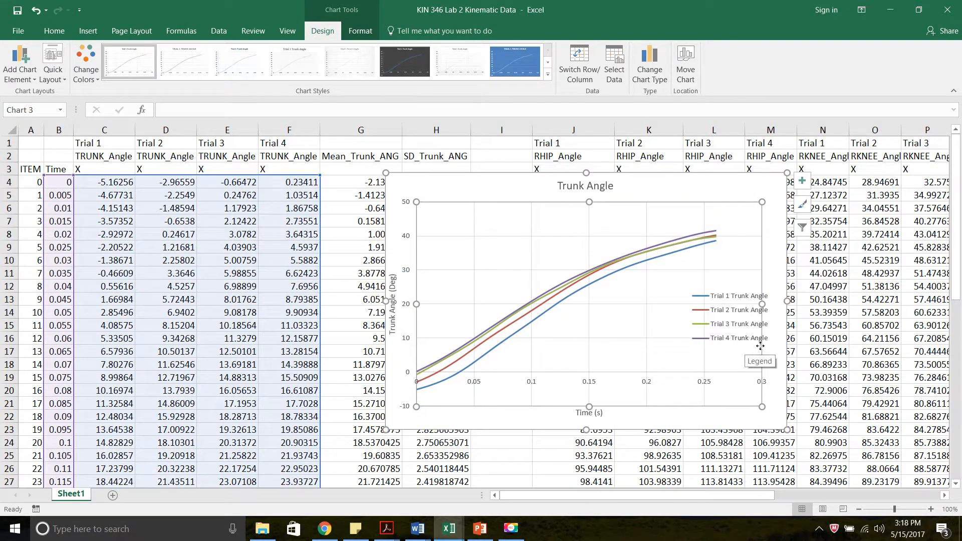
pyautogui.moveTo(766, 347); pyautogui.dragTo(732, 348)
pyautogui.click(744, 345)
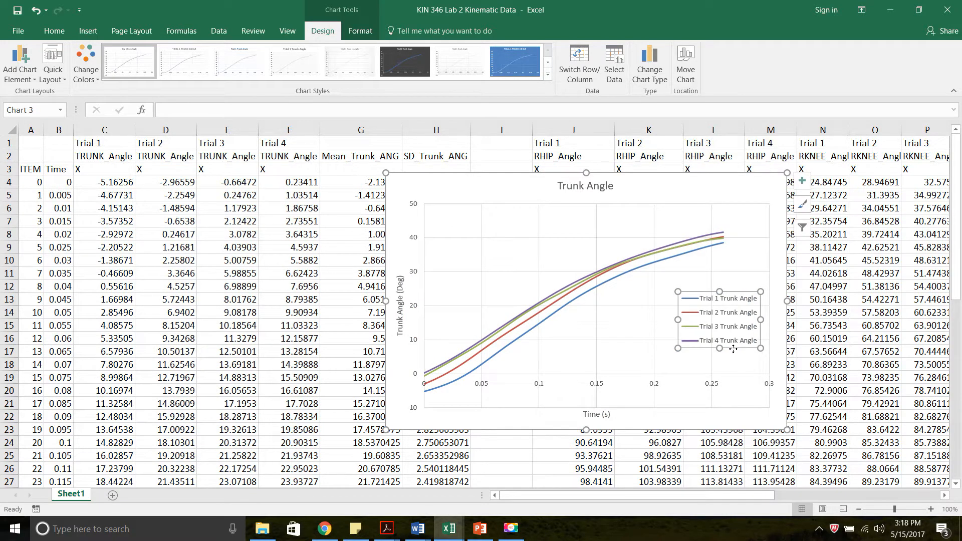
pyautogui.click(733, 349)
pyautogui.click(730, 337)
pyautogui.click(756, 410)
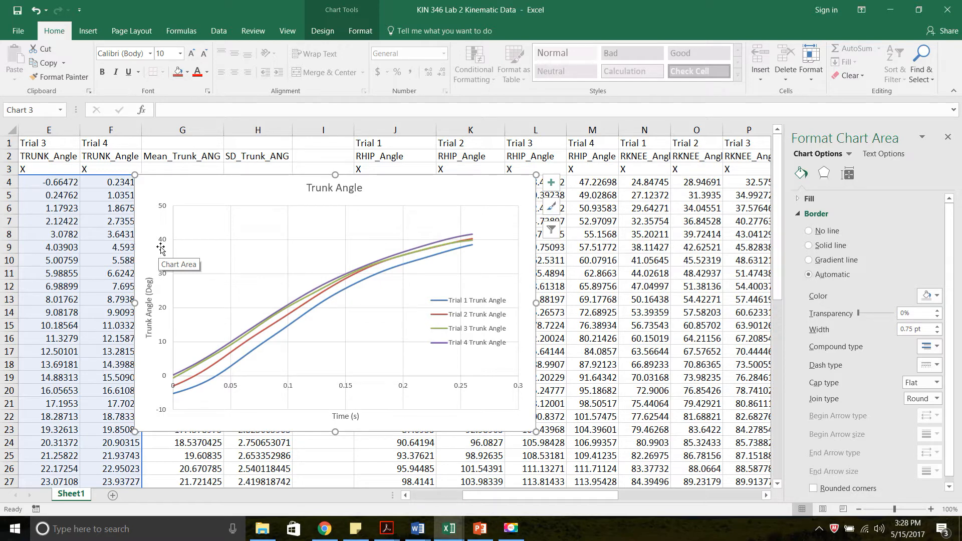
# Step: Move the Trunk Angle chart away from the trunk data to around column T, row 6, and select cell A1
pyautogui.moveTo(429, 188); pyautogui.dragTo(776, 213)
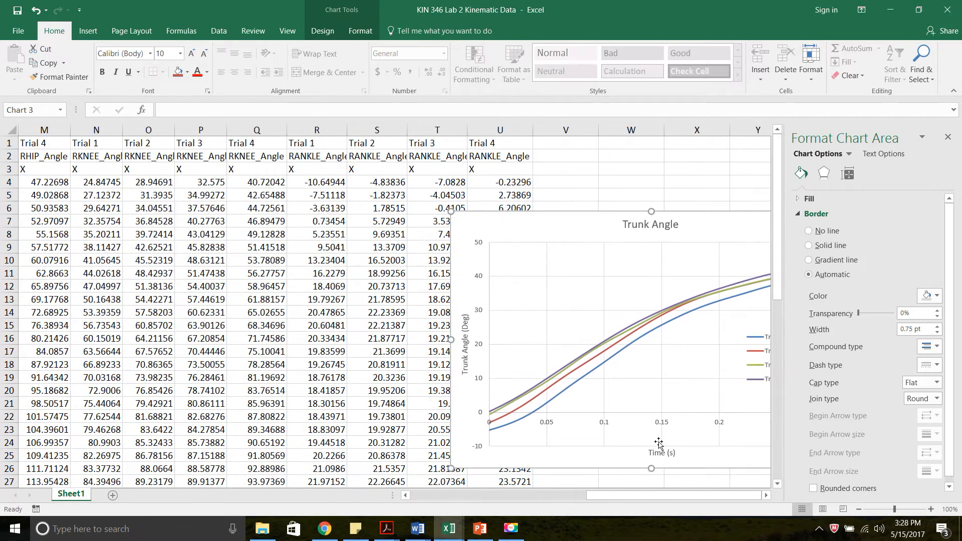
pyautogui.moveTo(650, 493); pyautogui.dragTo(410, 500)
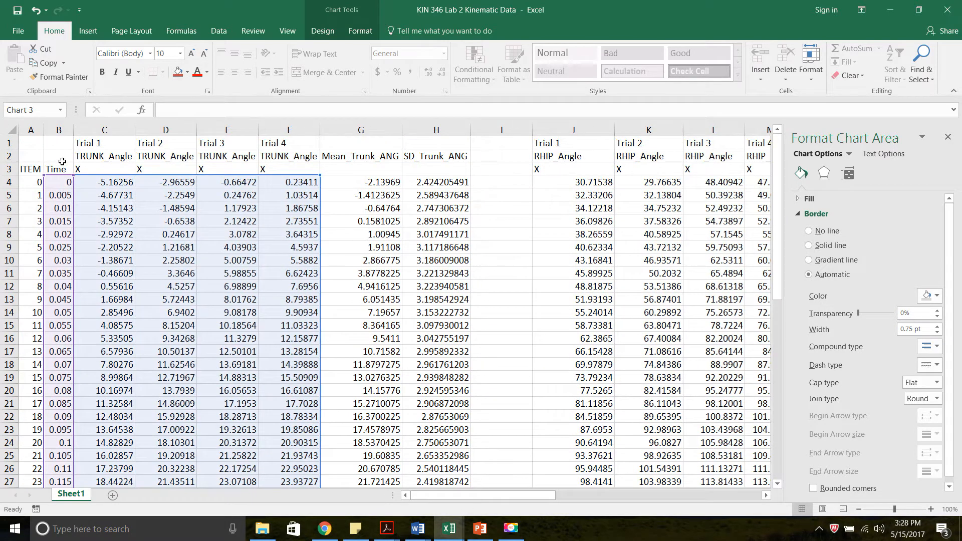
pyautogui.click(28, 140)
# Step: Insert an empty scatter chart with smooth lines and place it around column I, row 3
pyautogui.click(88, 31)
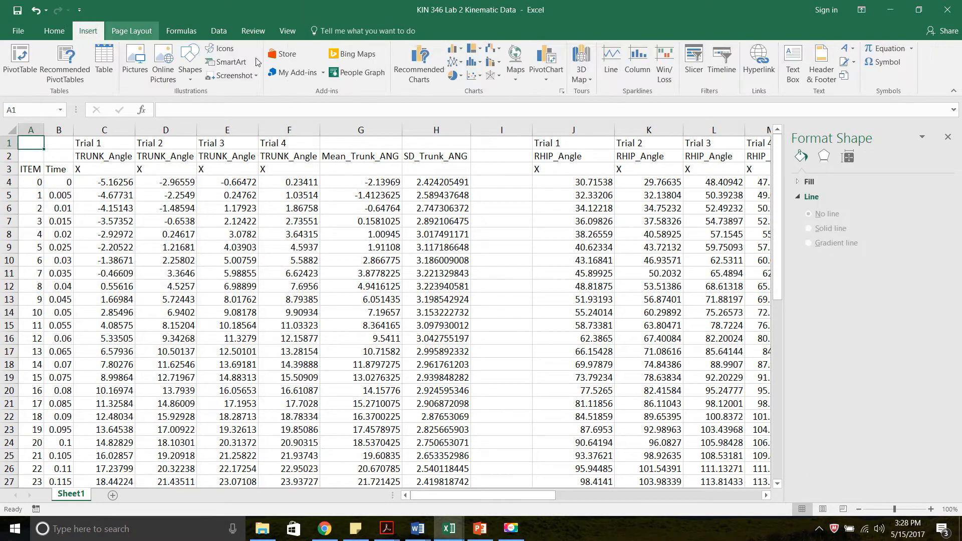
pyautogui.click(485, 76)
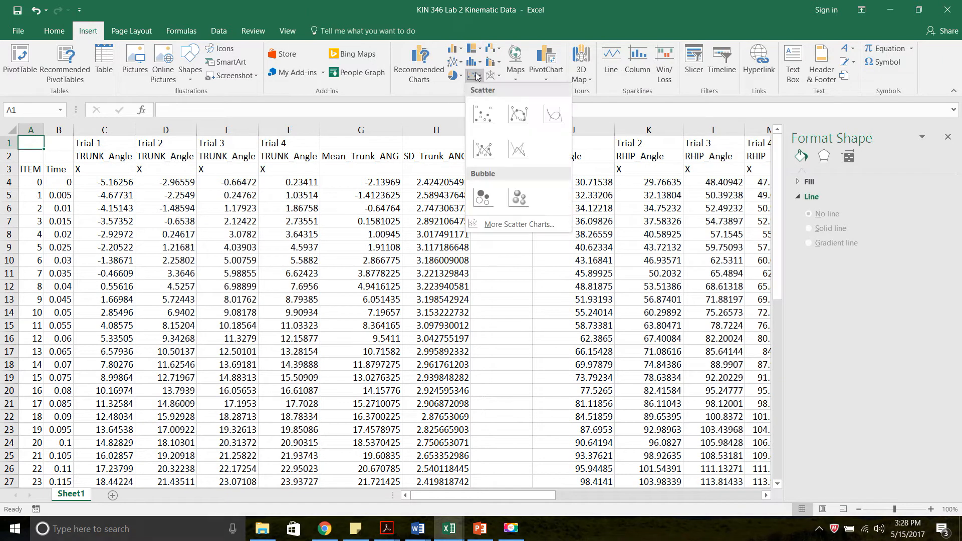
pyautogui.click(555, 114)
pyautogui.moveTo(489, 271); pyautogui.dragTo(730, 204)
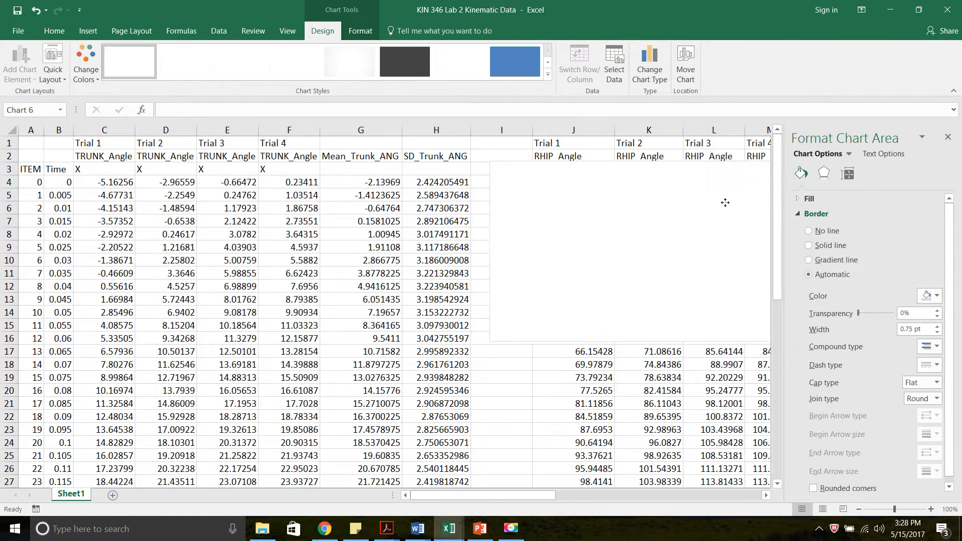
# Step: Add a data series to the empty chart and name it "Average Trunk Angle"
pyautogui.rightClick(654, 251)
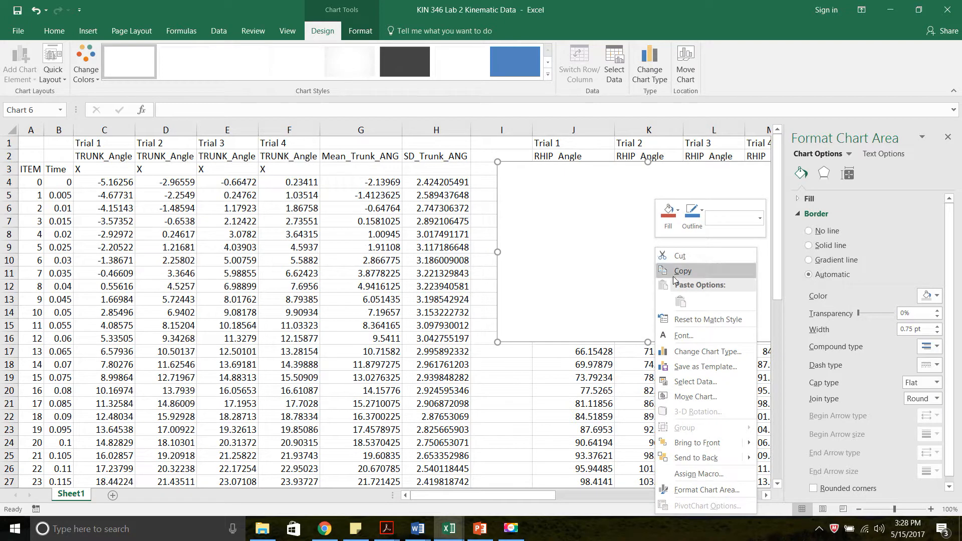
pyautogui.click(696, 381)
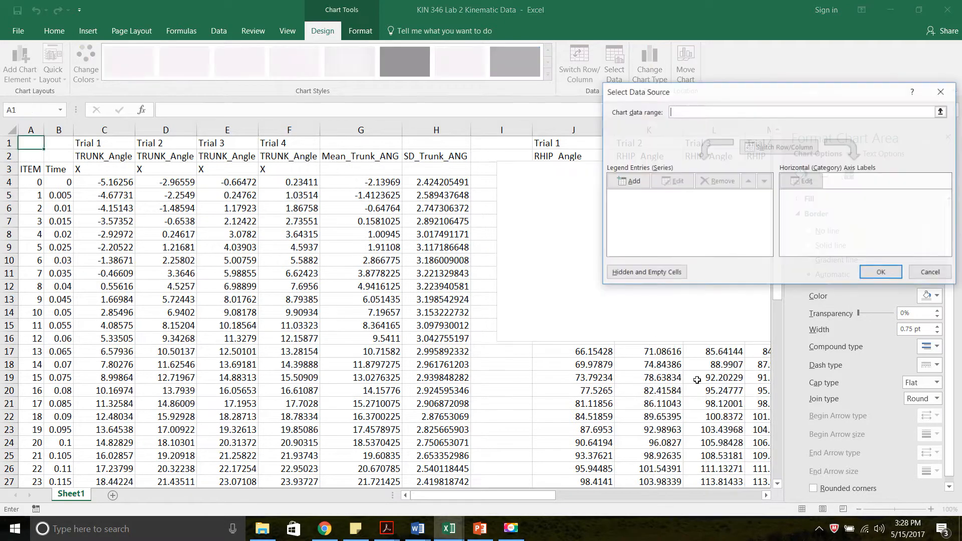
pyautogui.click(632, 181)
pyautogui.click(698, 190)
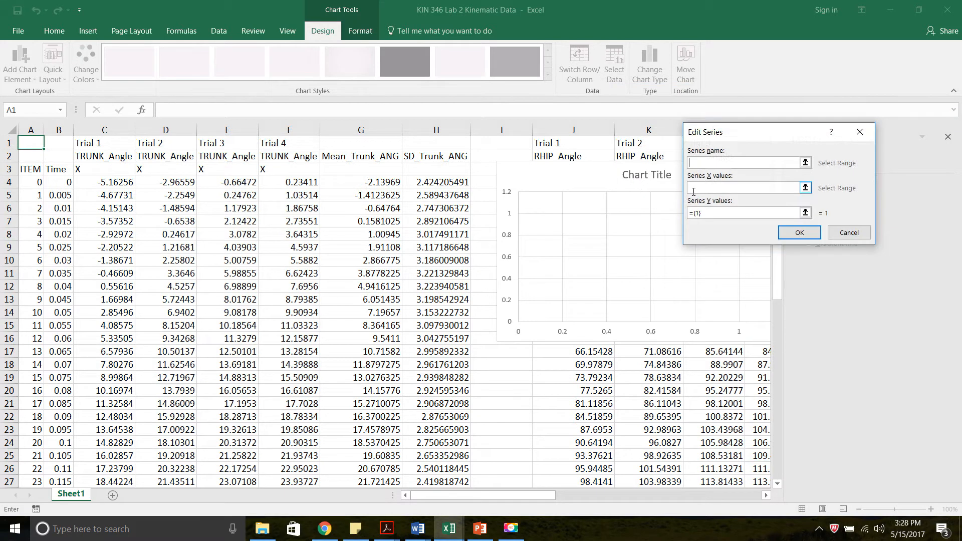
pyautogui.write('Average Trunk Angle')
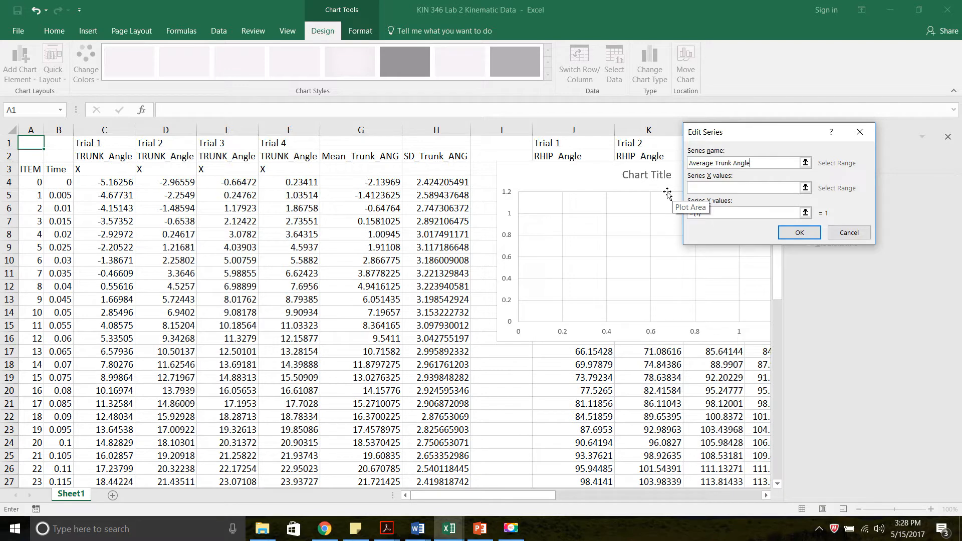
# Step: Set the series X values to the time data in Sheet1 cells B4:B56
pyautogui.click(710, 186)
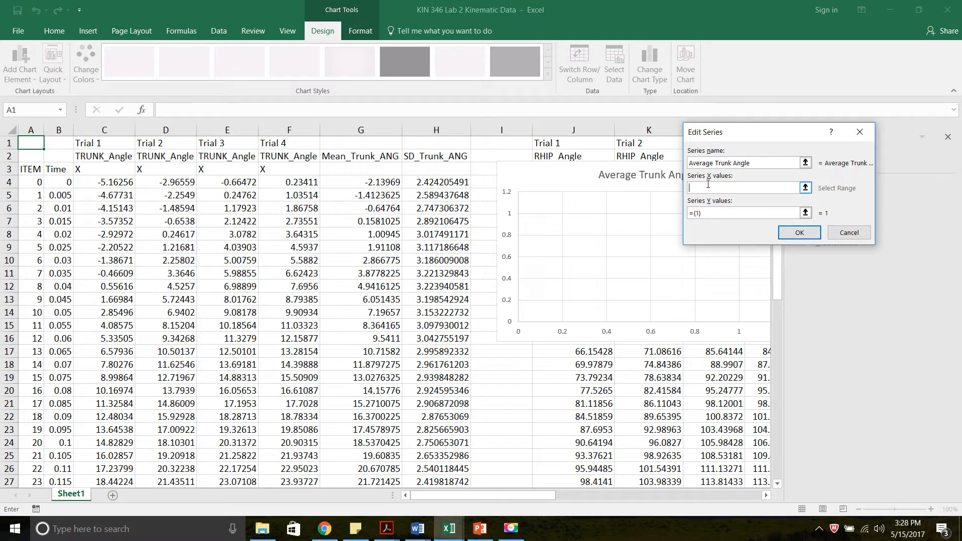
pyautogui.click(65, 182)
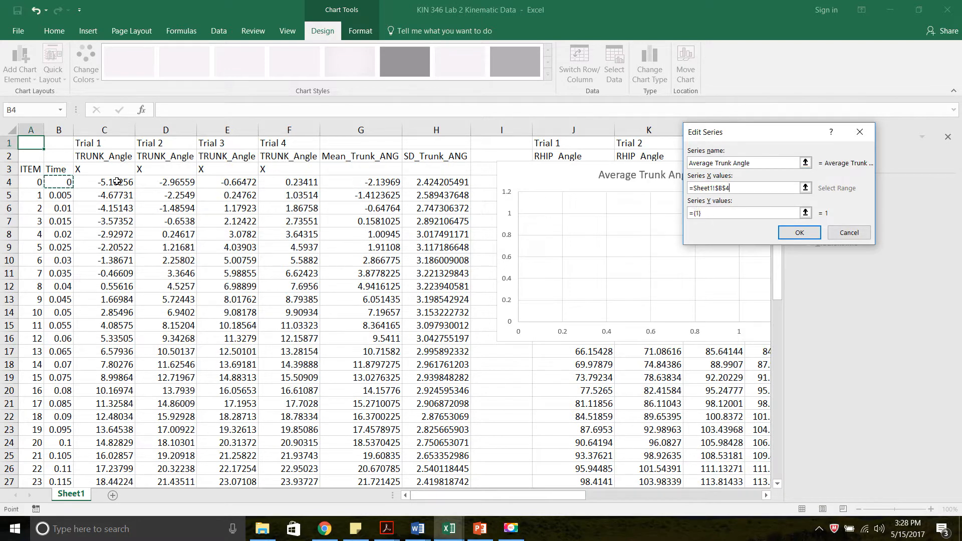
pyautogui.hotkey('ctrl', 'shift', 'Down')
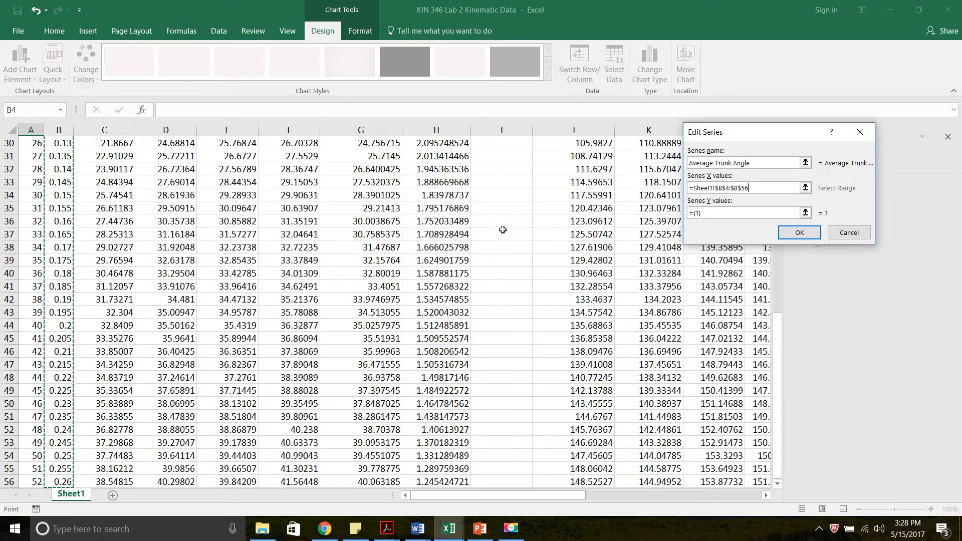
pyautogui.moveTo(777, 351); pyautogui.dragTo(770, 152)
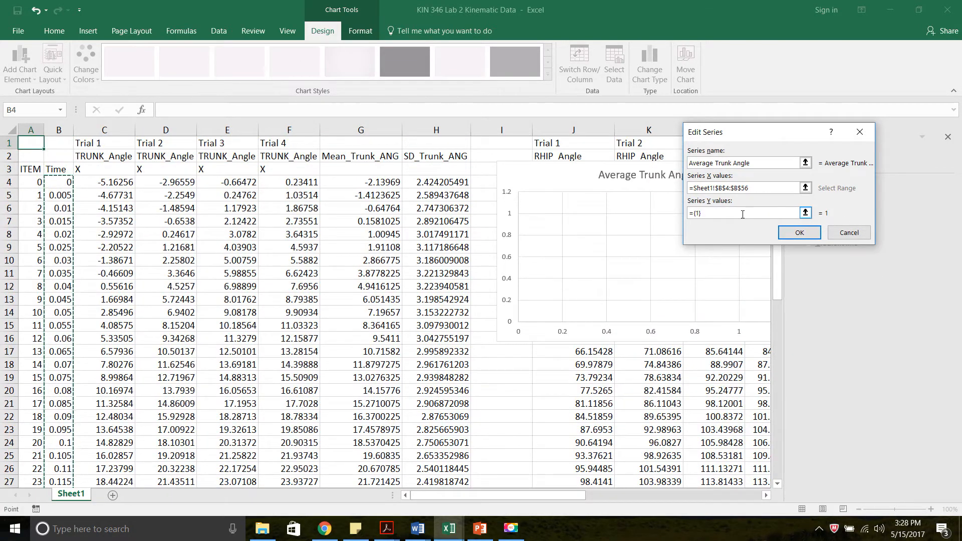
# Step: Set the series Y values to the mean trunk angles in G4:G56 and apply the chart's data source
pyautogui.press('Tab')
pyautogui.press('BackSpace')
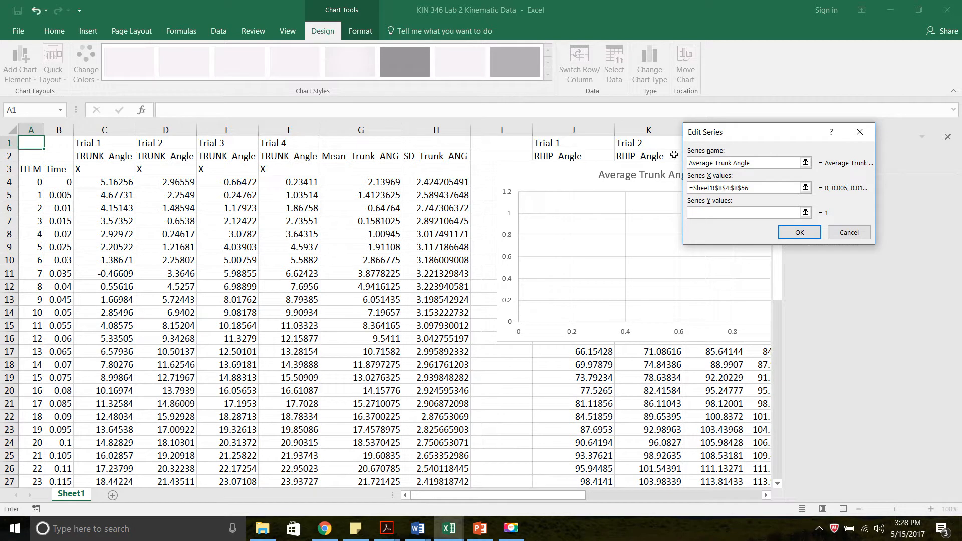
pyautogui.click(375, 185)
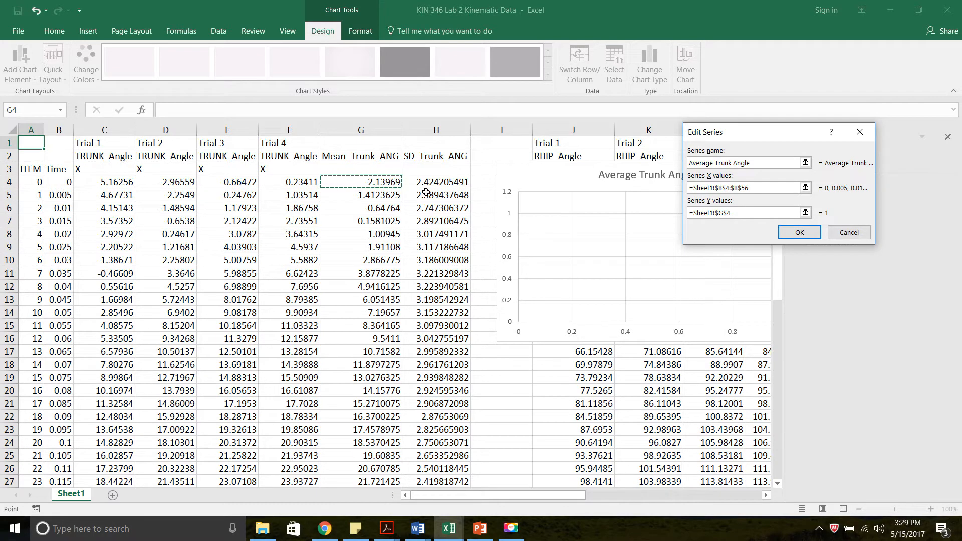
pyautogui.hotkey('ctrl', 'shift', 'Down')
pyautogui.click(797, 231)
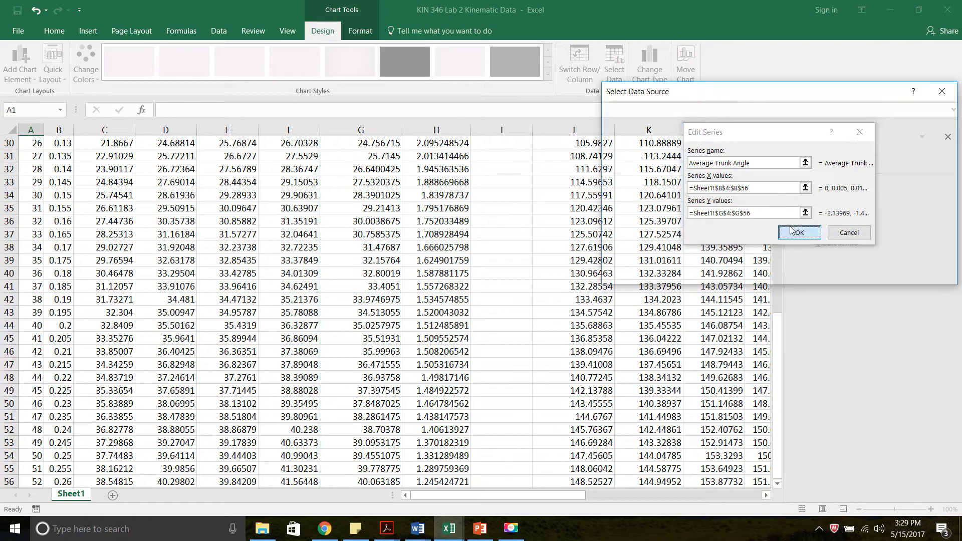
pyautogui.click(881, 273)
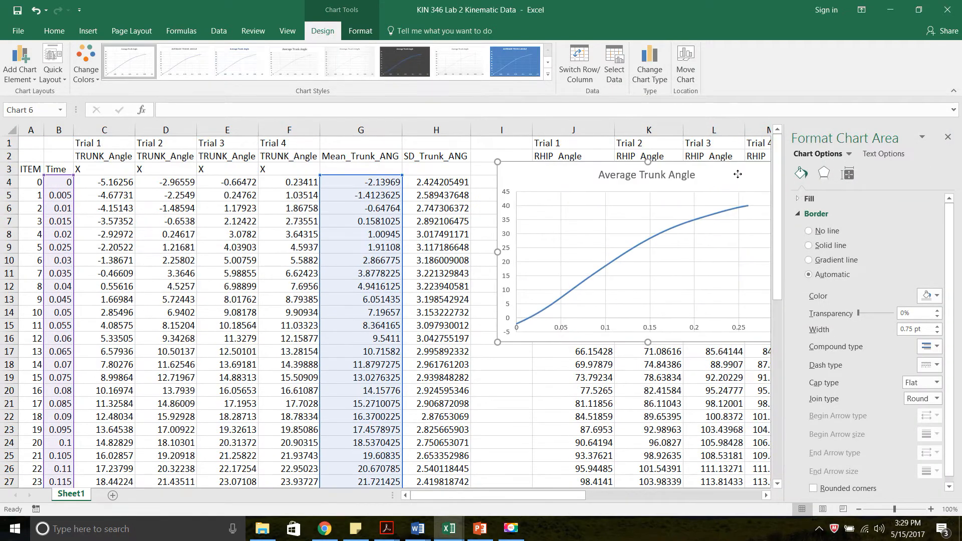
# Step: Shift the Average Trunk Angle chart slightly up to row 2 and add error bars to its series with the detailed error bar options open
pyautogui.moveTo(695, 168); pyautogui.dragTo(729, 169)
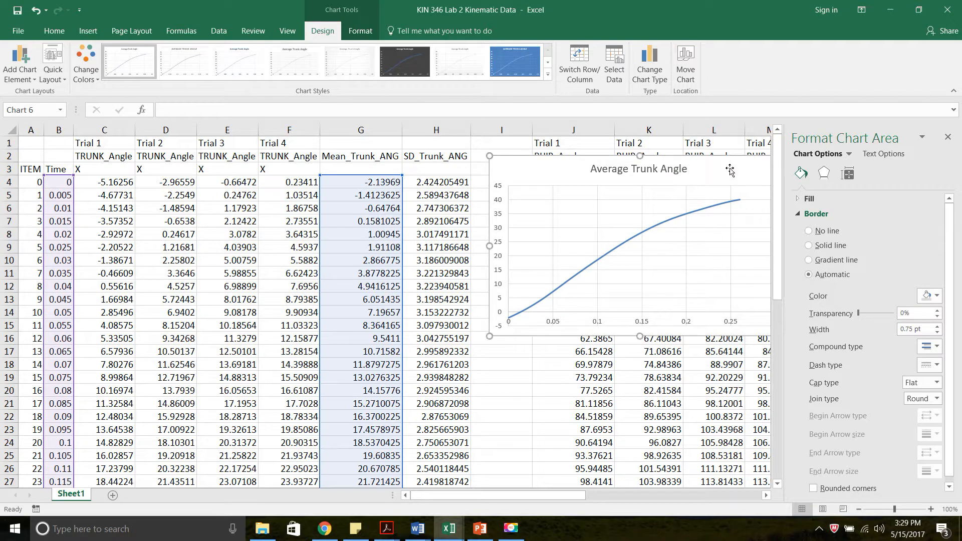
pyautogui.click(706, 208)
pyautogui.click(10, 82)
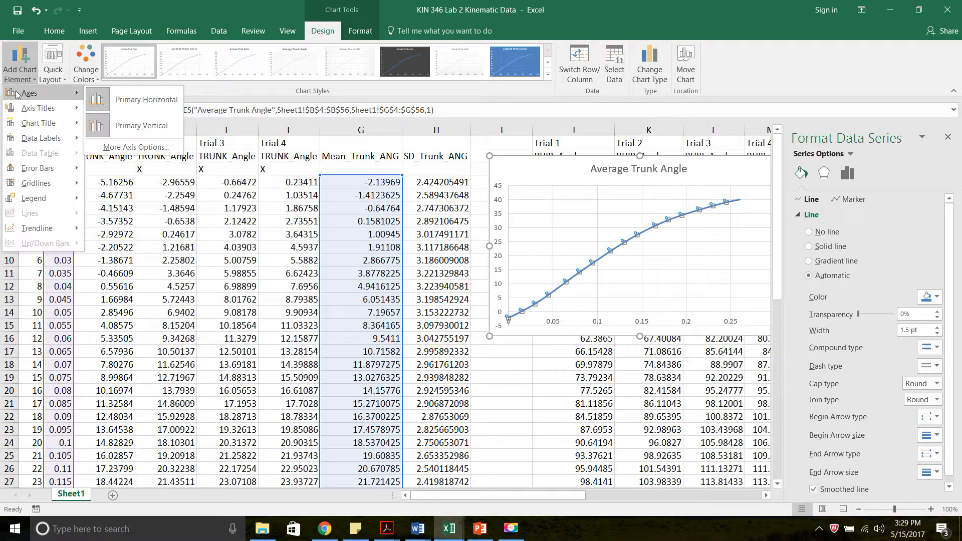
pyautogui.moveTo(29, 169)
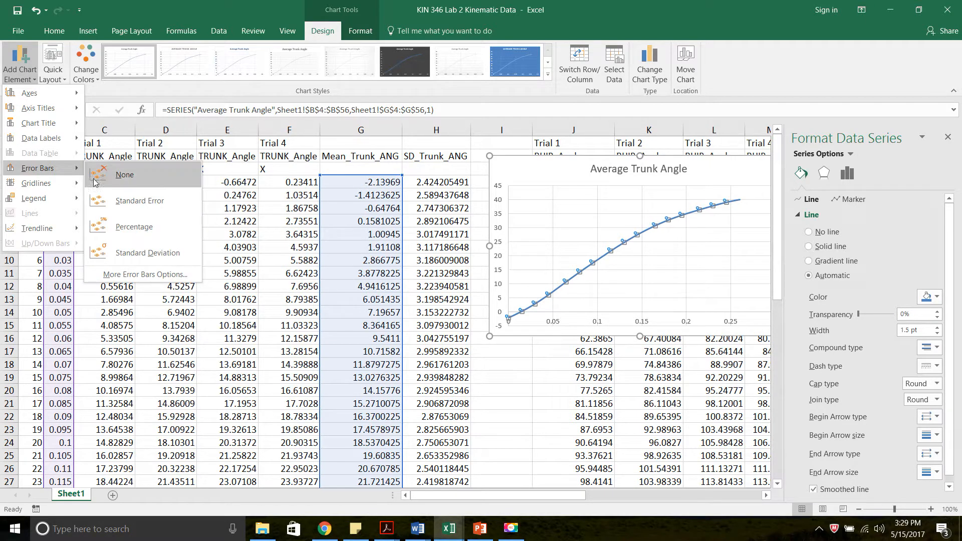
pyautogui.click(138, 270)
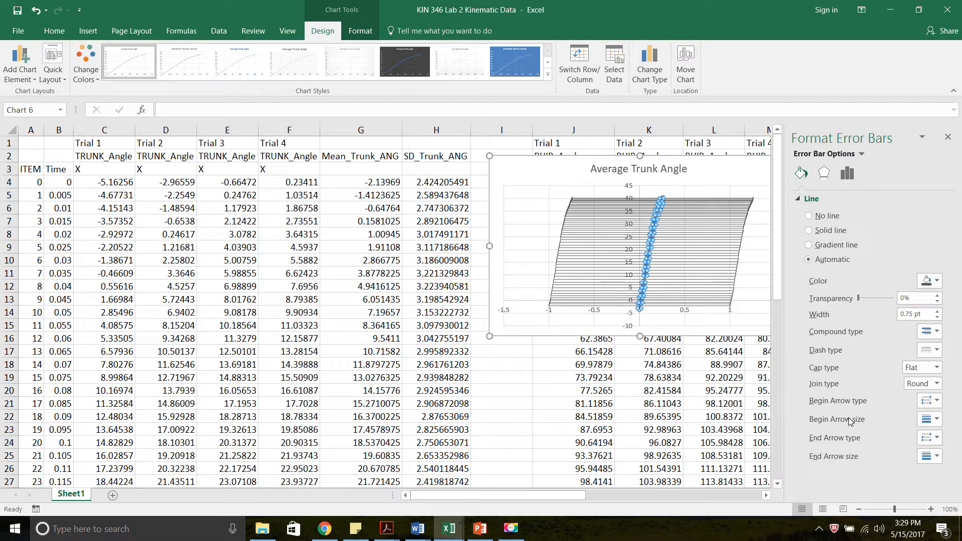
# Step: Set the vertical error bars to a custom amount, with the trunk angle standard deviations in H4:H56 as positive error values
pyautogui.click(847, 173)
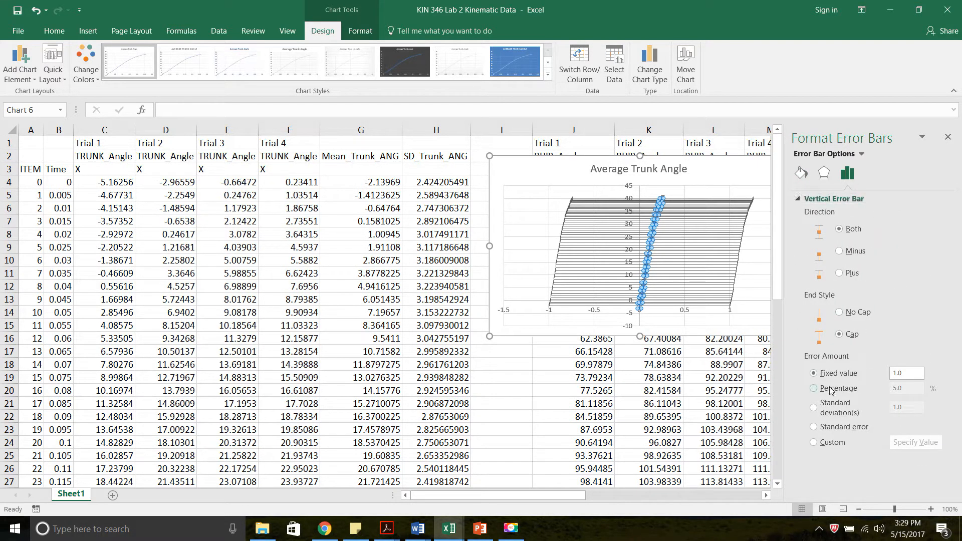
pyautogui.click(813, 442)
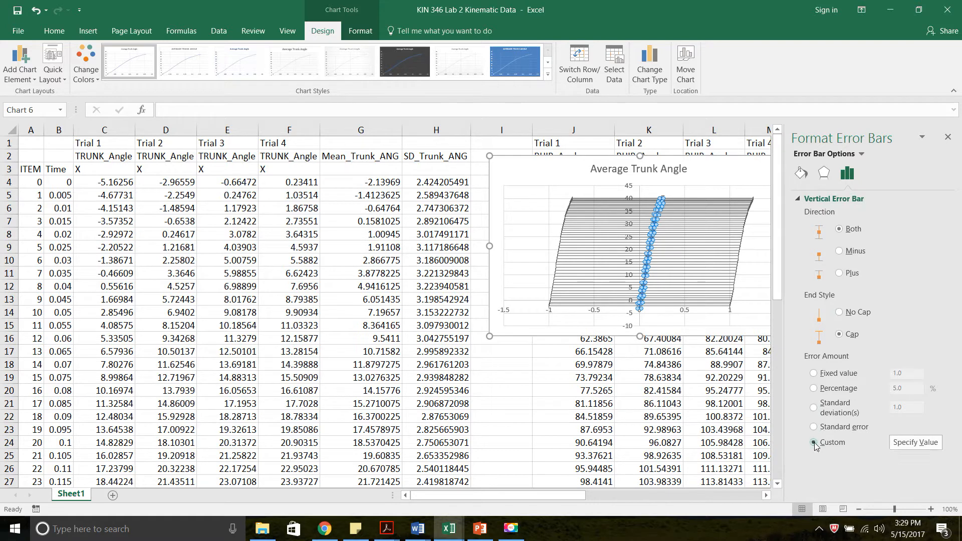
pyautogui.click(909, 443)
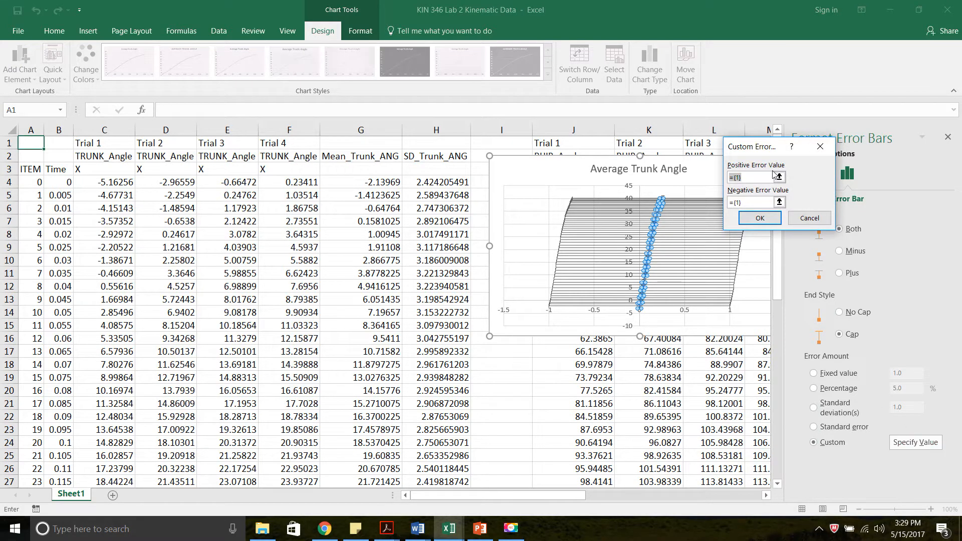
pyautogui.press('BackSpace')
pyautogui.click(444, 184)
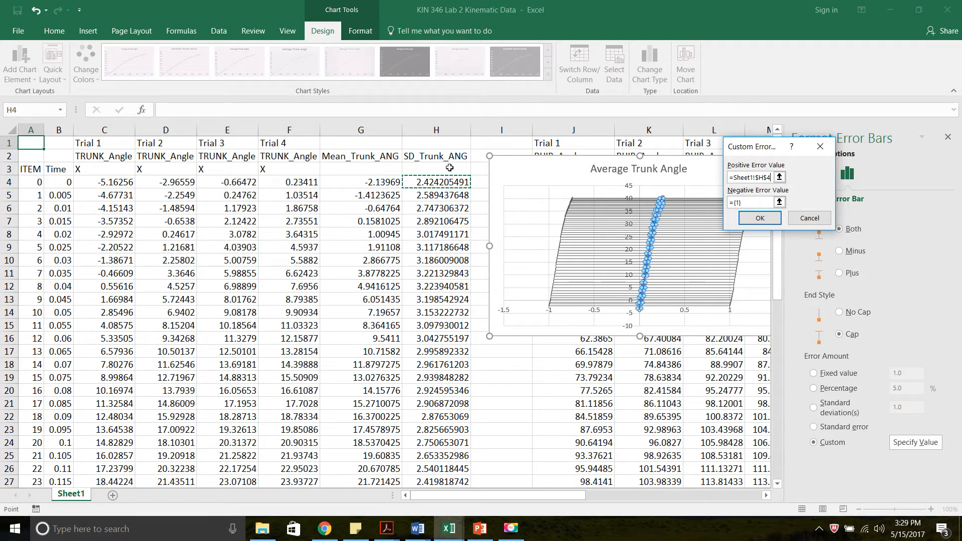
pyautogui.hotkey('ctrl', 'shift', 'Down')
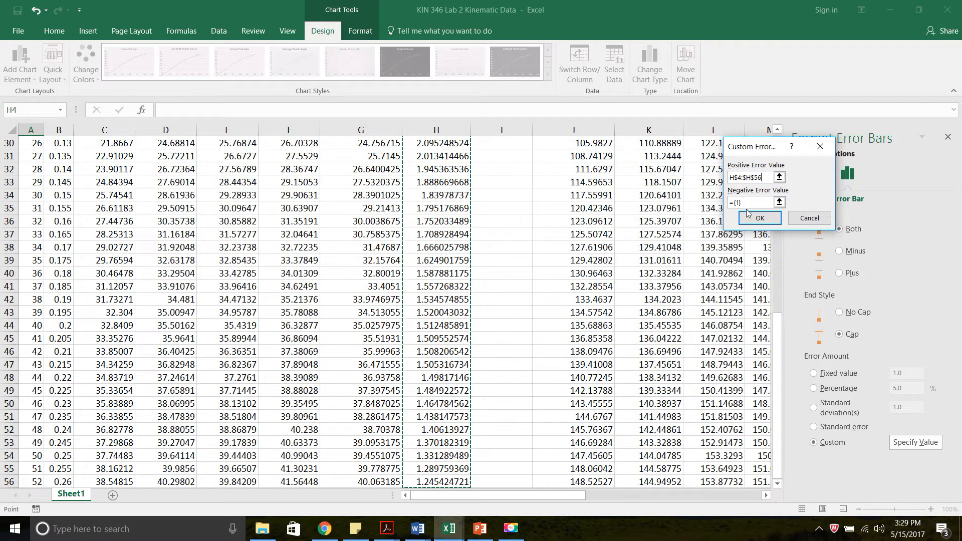
# Step: Set the negative error values to the standard deviations in H4:H56 and apply the custom error amounts
pyautogui.moveTo(747, 202); pyautogui.dragTo(718, 197)
pyautogui.press('BackSpace')
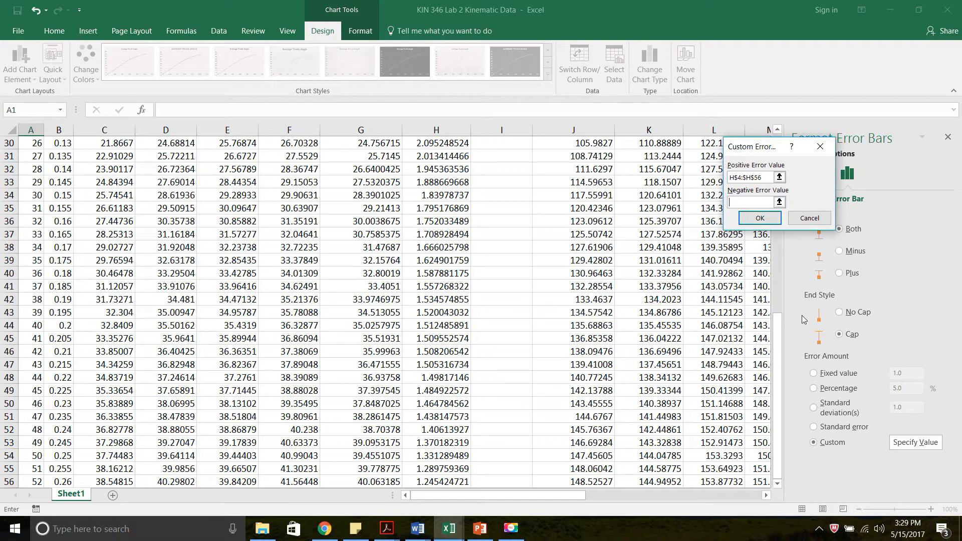
pyautogui.moveTo(779, 357); pyautogui.dragTo(783, 151)
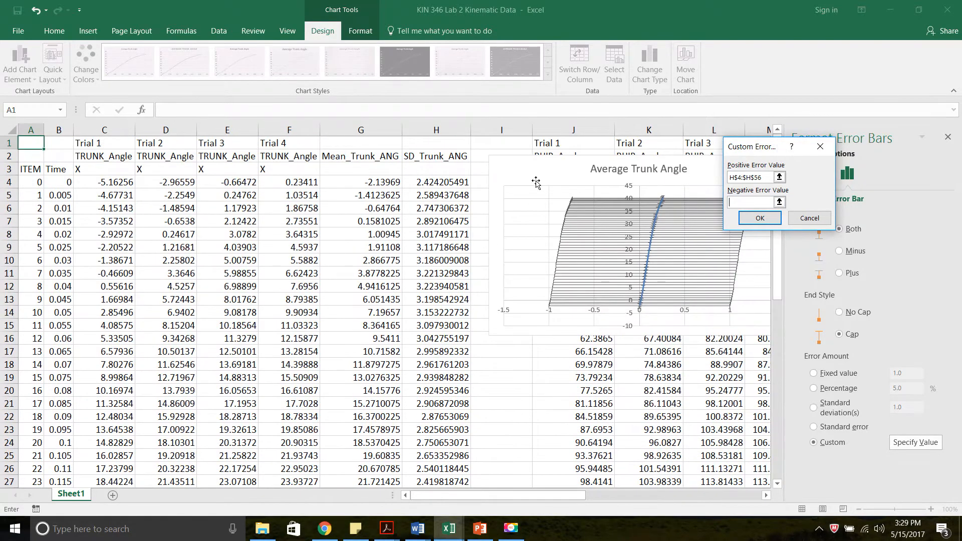
pyautogui.click(452, 183)
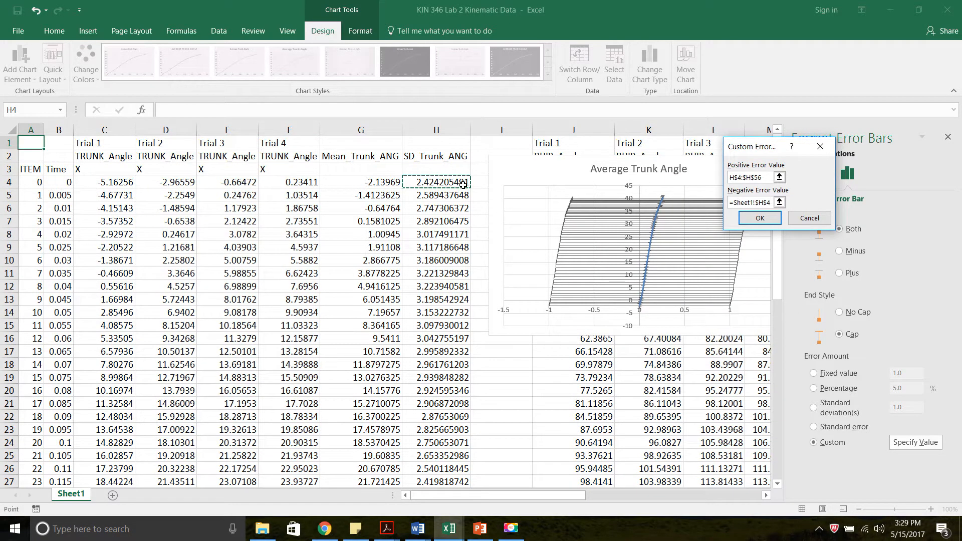
pyautogui.hotkey('ctrl', 'shift', 'Down')
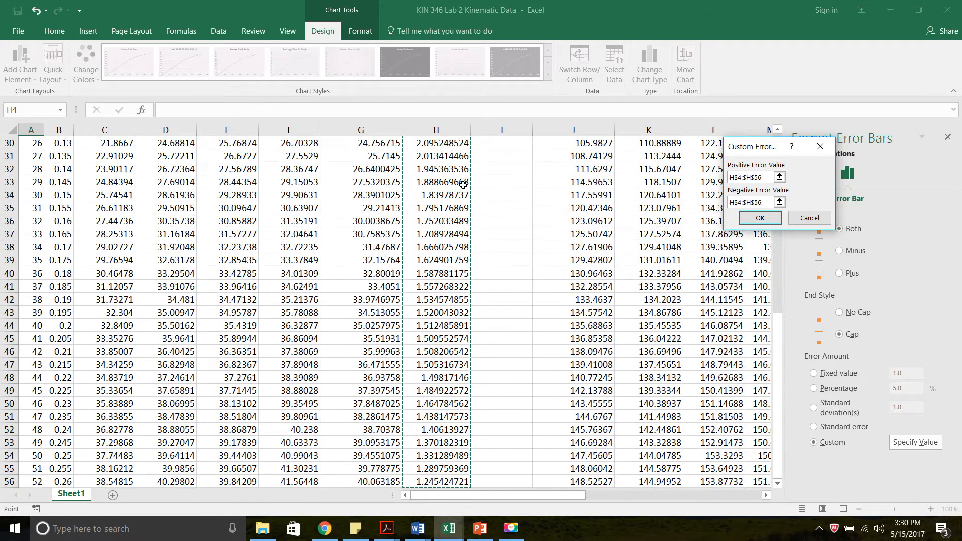
pyautogui.click(759, 218)
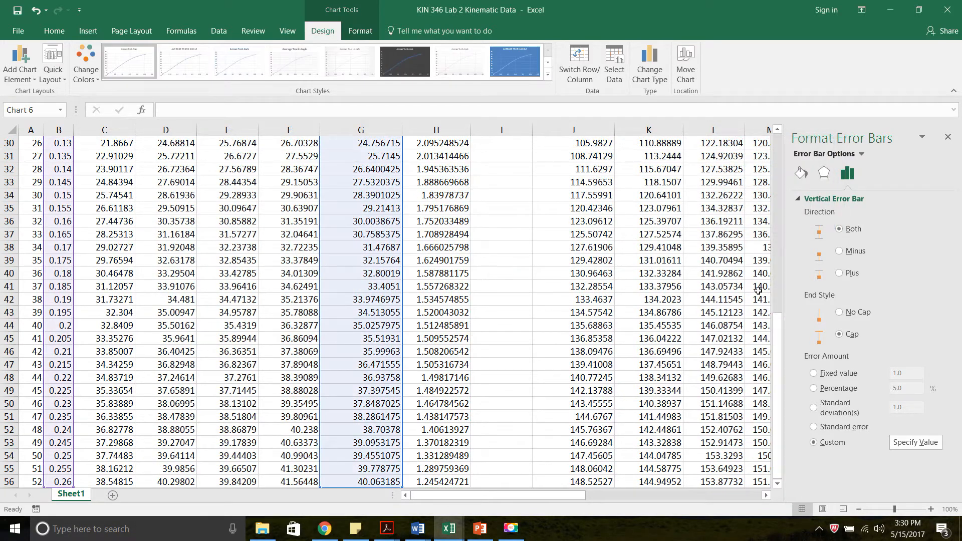
# Step: Delete the horizontal error bars from the Average Trunk Angle chart
pyautogui.moveTo(776, 348); pyautogui.dragTo(768, 136)
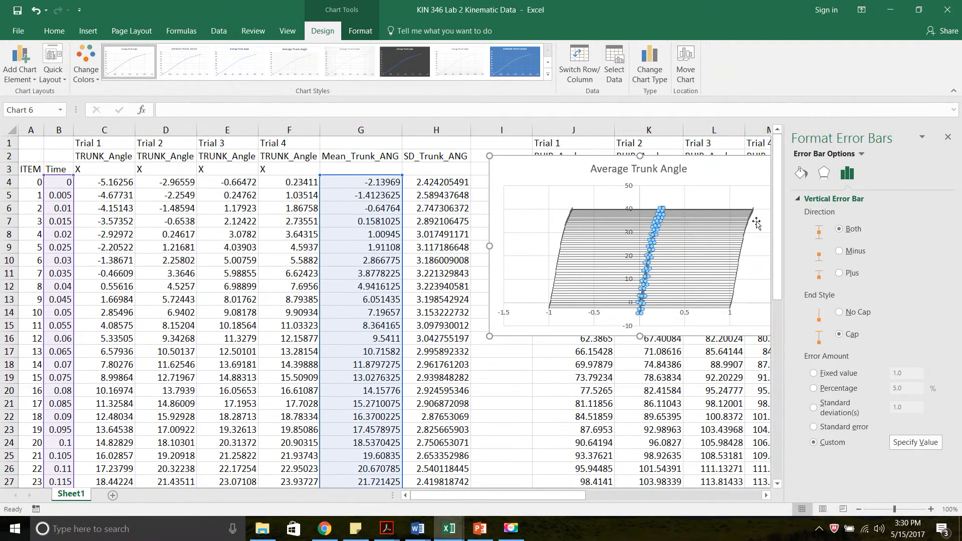
pyautogui.click(742, 228)
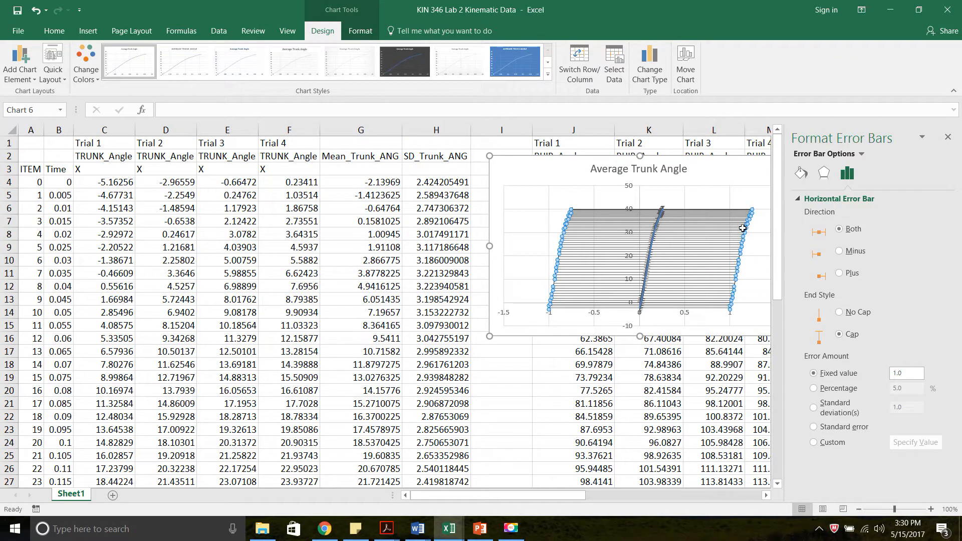
pyautogui.press('Delete')
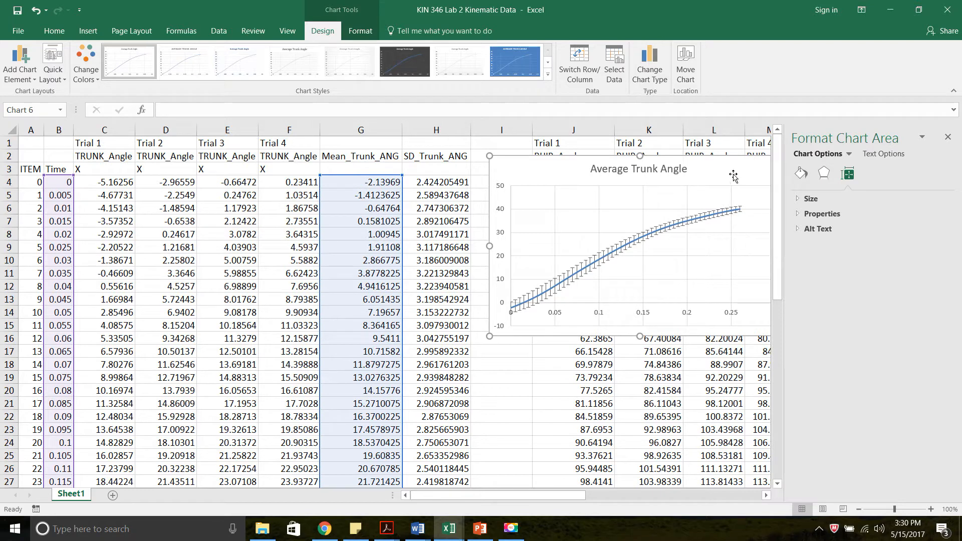
# Step: Move the Average Trunk Angle chart over columns G to K and enlarge it down to about row 19
pyautogui.moveTo(731, 169); pyautogui.dragTo(558, 168)
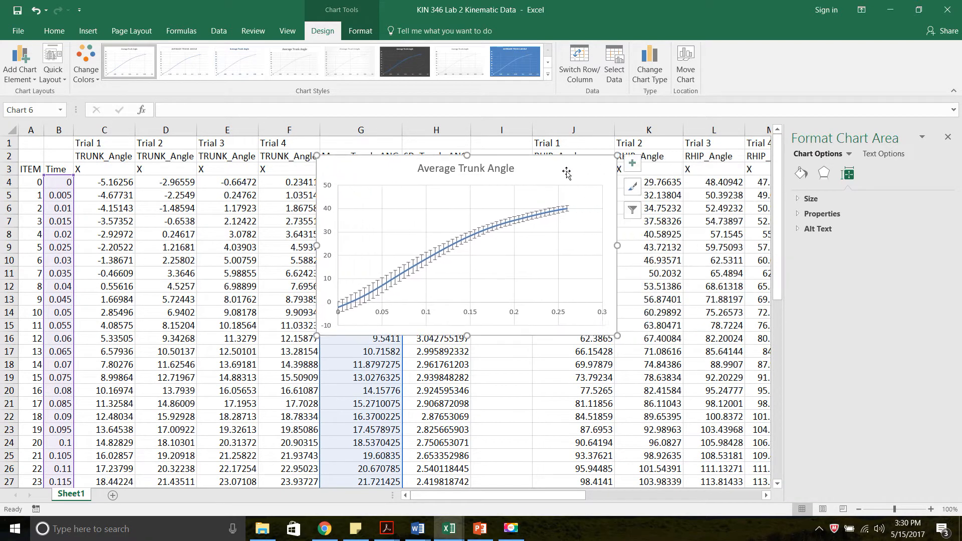
pyautogui.moveTo(616, 335); pyautogui.dragTo(706, 382)
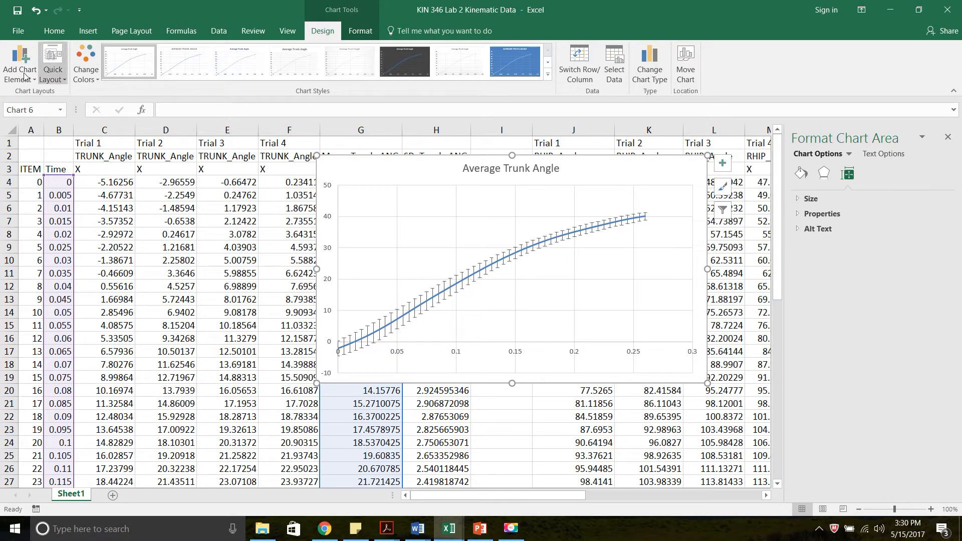
# Step: Add a primary horizontal axis title reading "Time (s)" to the Average Trunk Angle chart
pyautogui.click(49, 79)
pyautogui.click(15, 80)
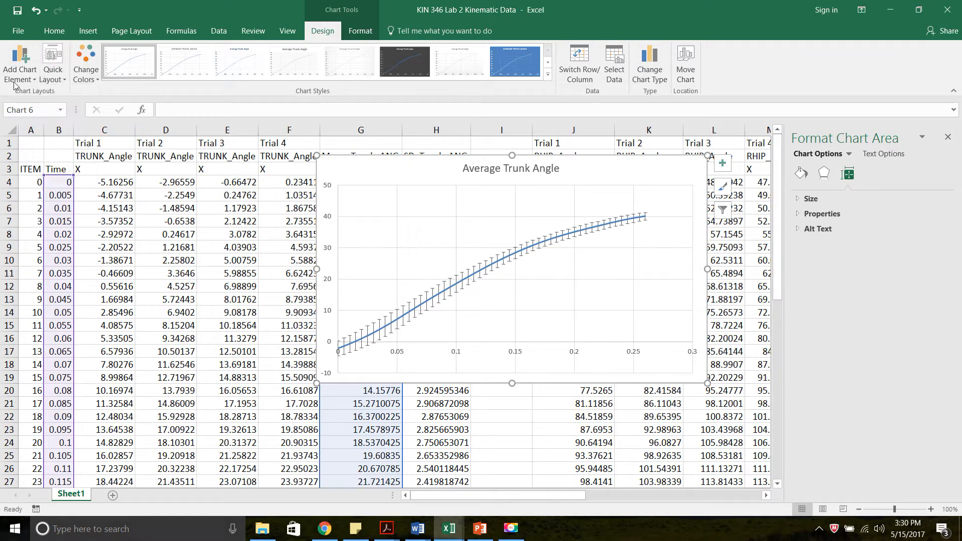
pyautogui.click(15, 80)
pyautogui.click(50, 80)
pyautogui.click(51, 80)
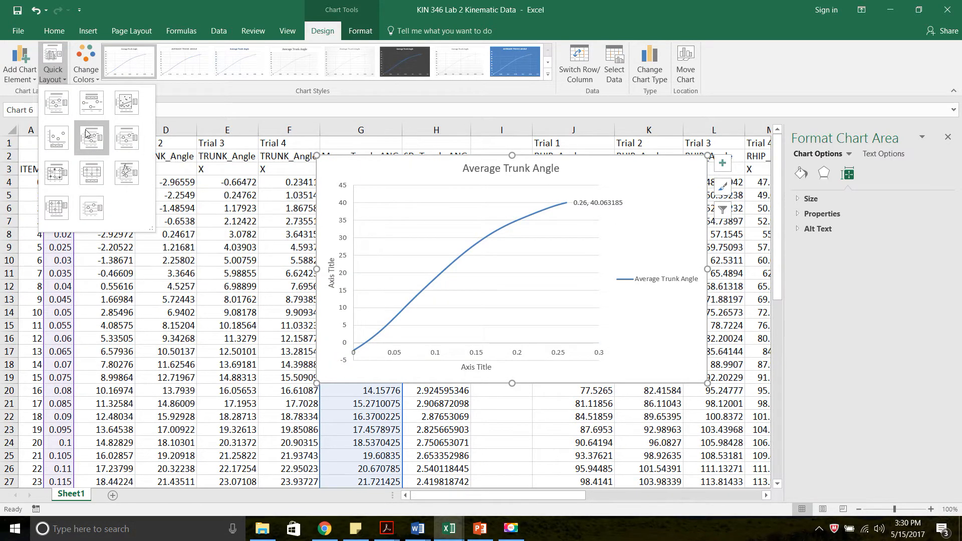
pyautogui.click(27, 80)
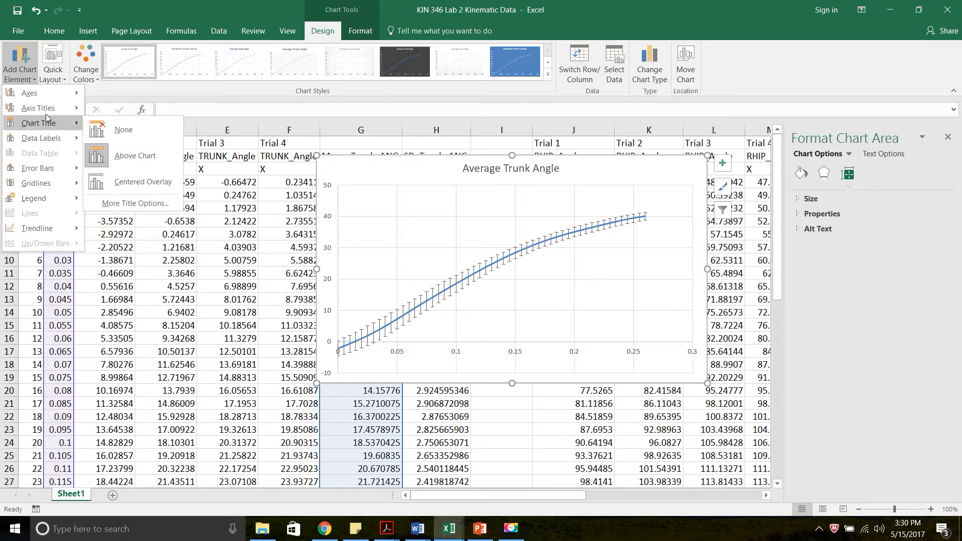
pyautogui.moveTo(50, 138)
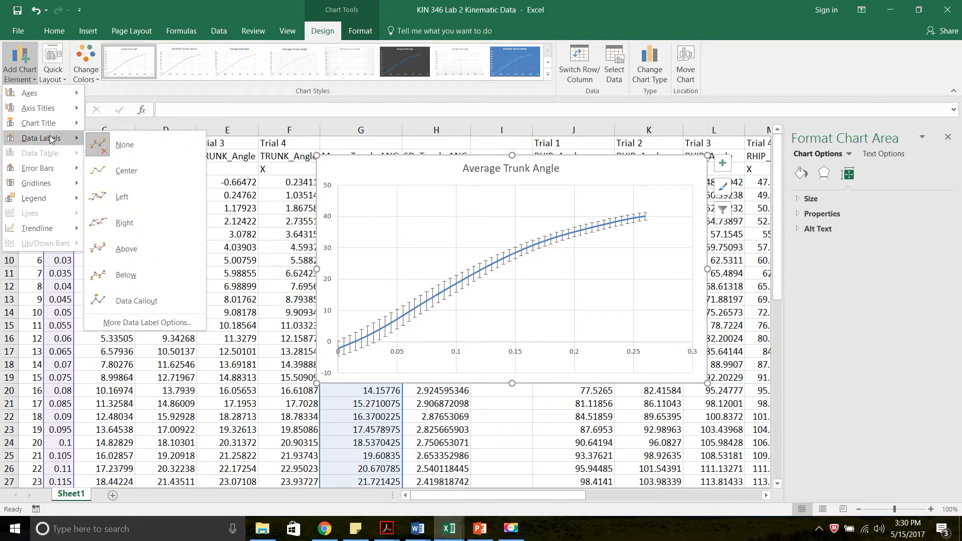
pyautogui.moveTo(53, 119)
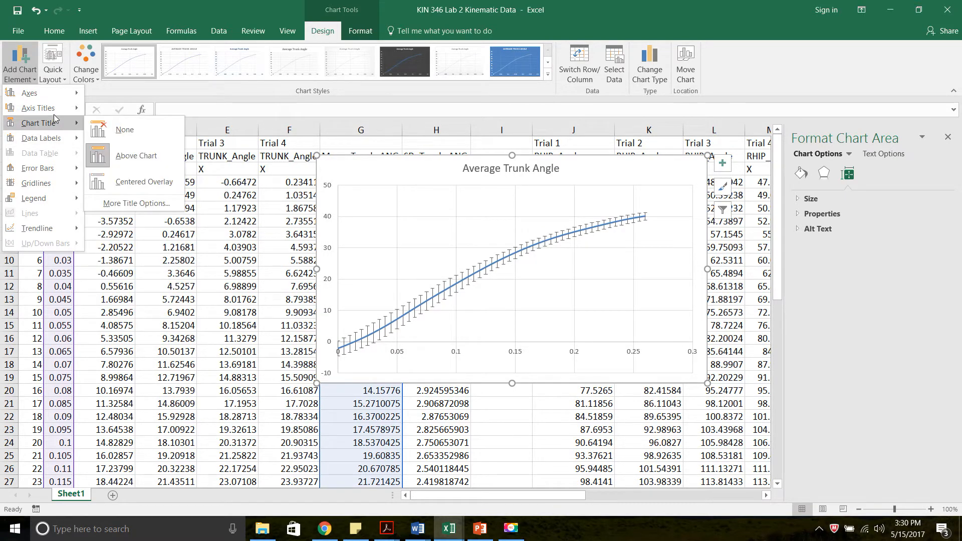
pyautogui.click(155, 123)
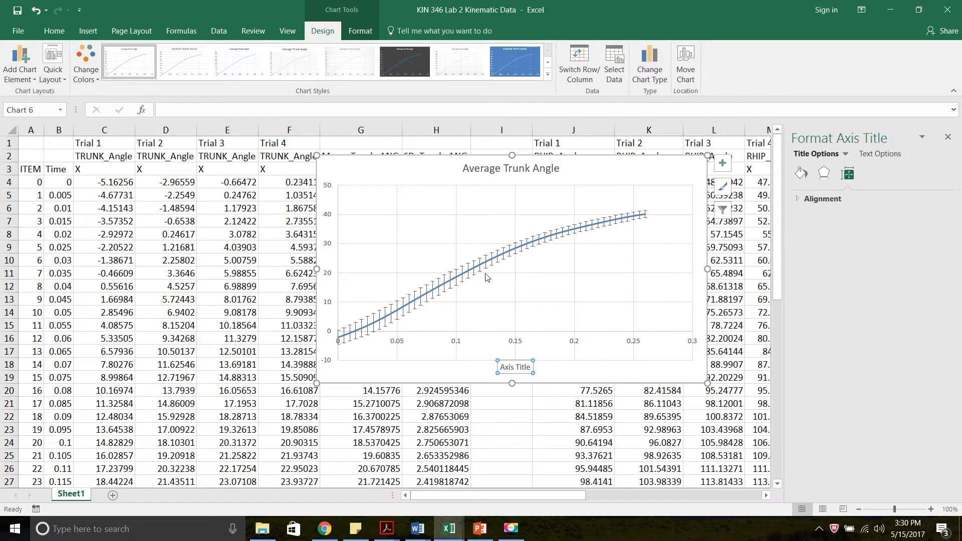
pyautogui.click(349, 115)
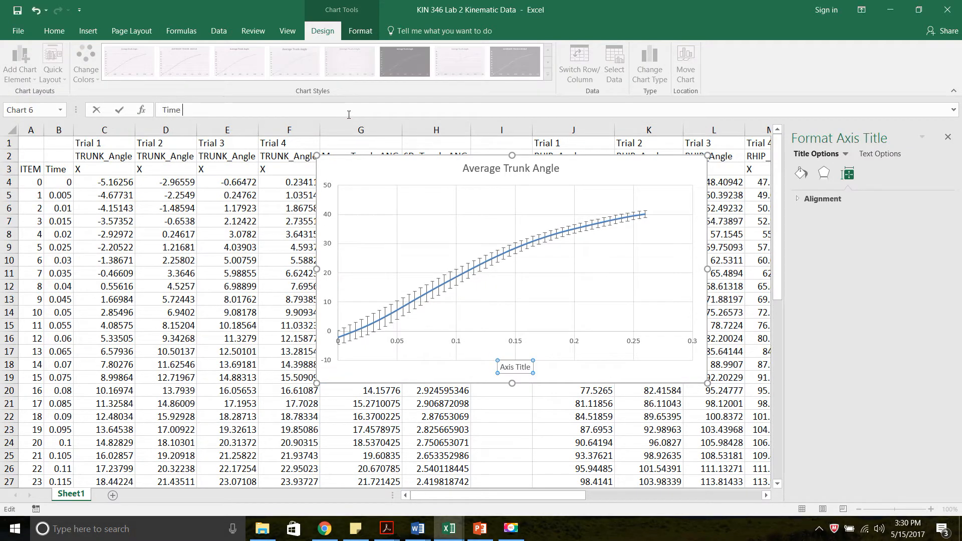
pyautogui.press('Return')
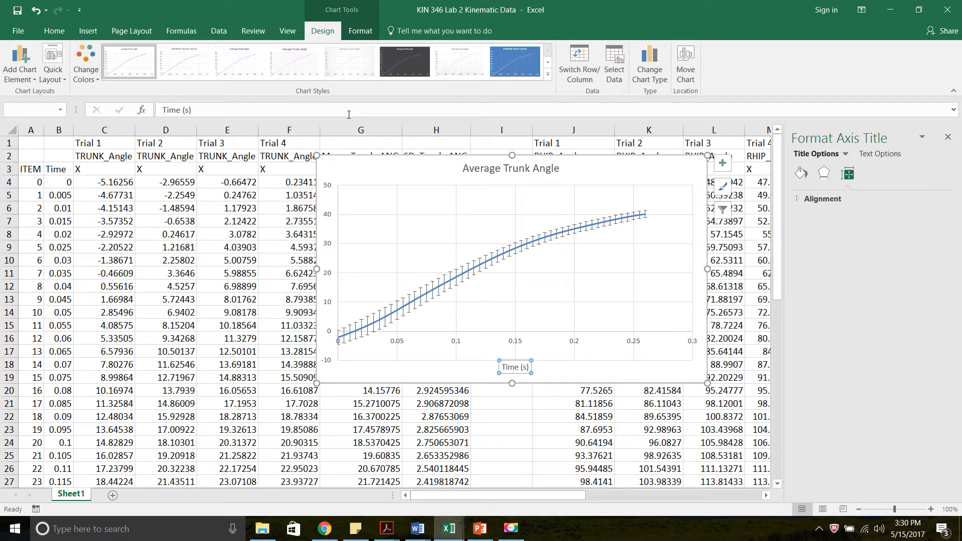
# Step: Add a primary vertical axis title reading "Trunk Angle (Deg)" to the Average Trunk Angle chart
pyautogui.click(20, 63)
pyautogui.moveTo(38, 109)
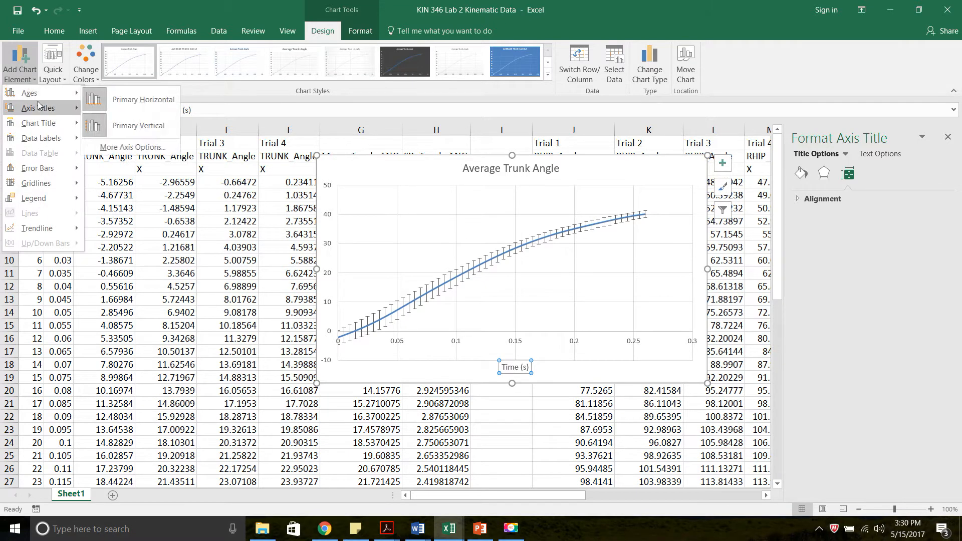
pyautogui.click(141, 140)
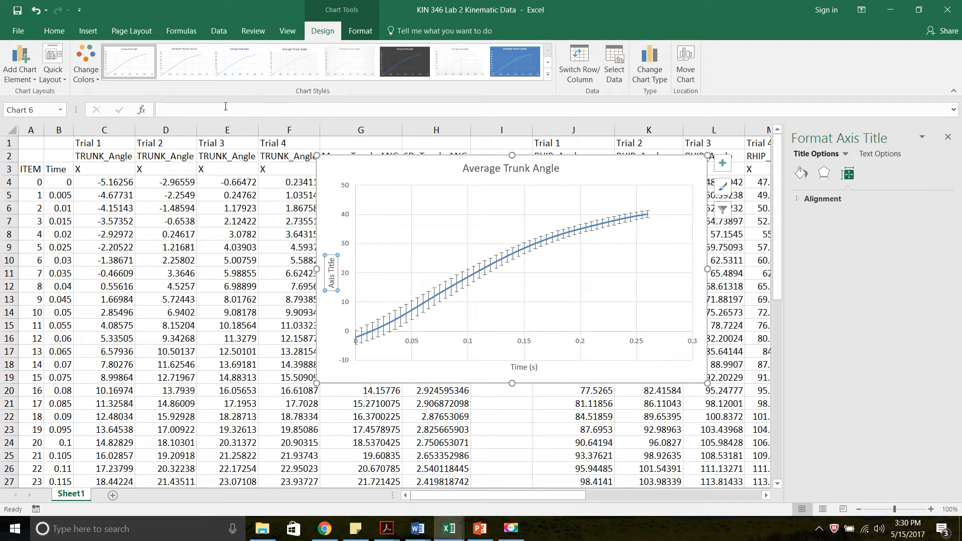
pyautogui.click(246, 116)
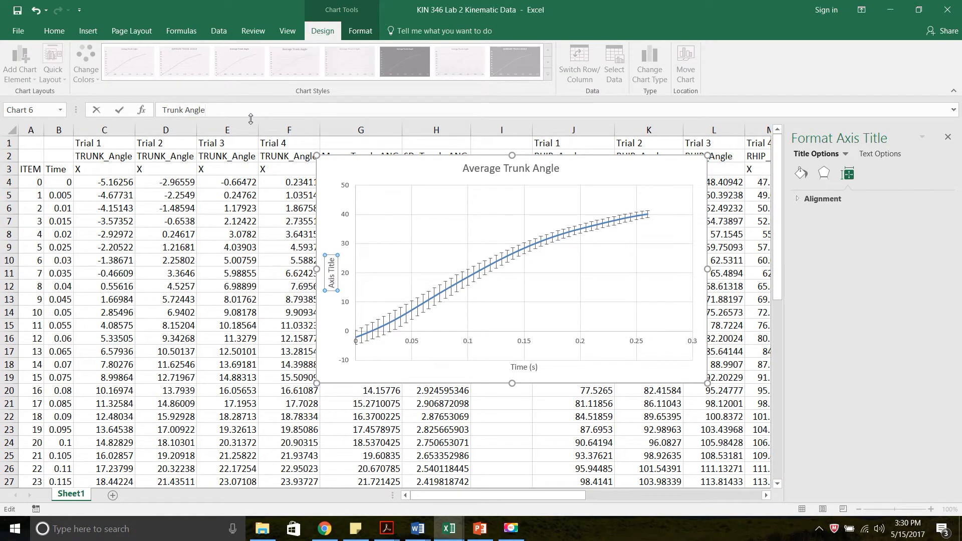
pyautogui.write('Trunk Angle (Deg)')
pyautogui.press('Return')
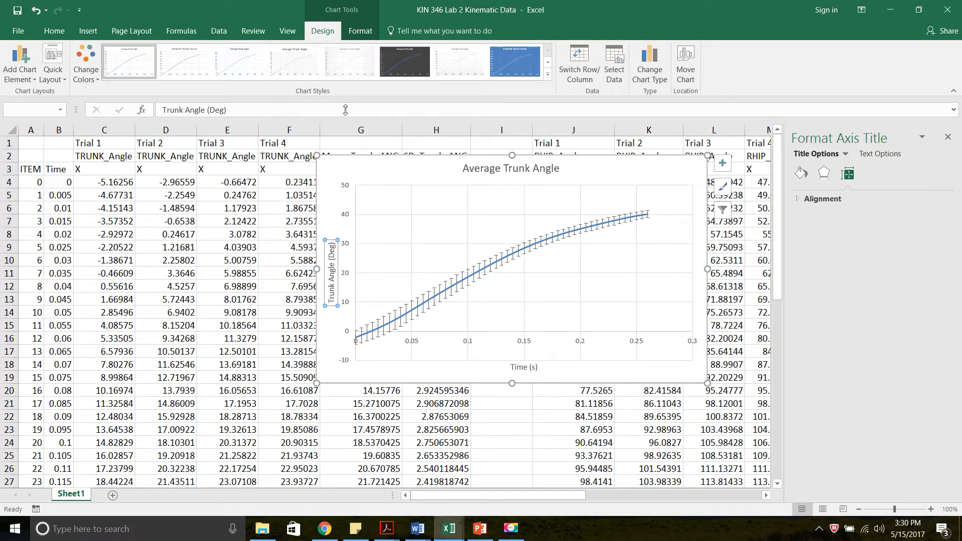
pyautogui.click(327, 362)
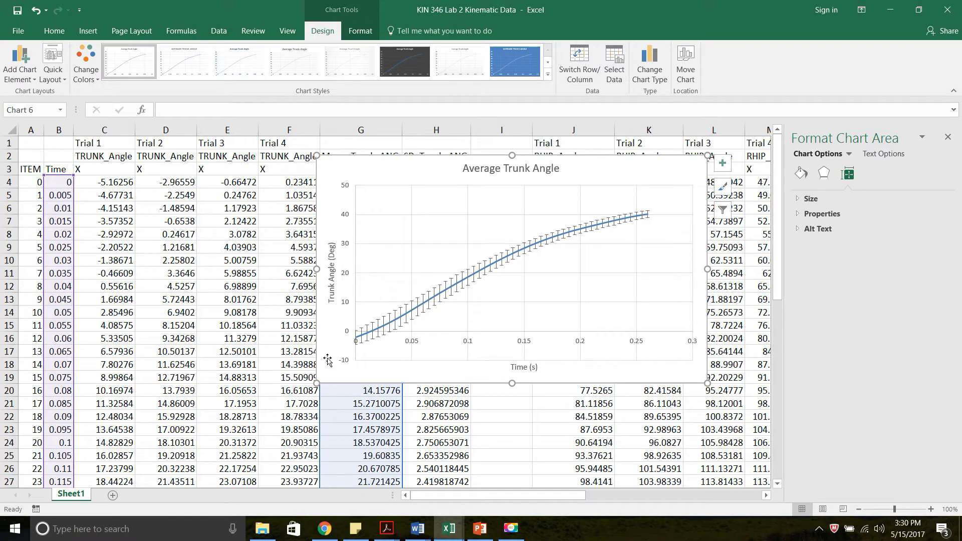
# Step: Move the average chart down to start near row 8, and bring the four-trial Trunk Angle chart over columns E to J at row 2
pyautogui.moveTo(330, 354); pyautogui.dragTo(241, 427)
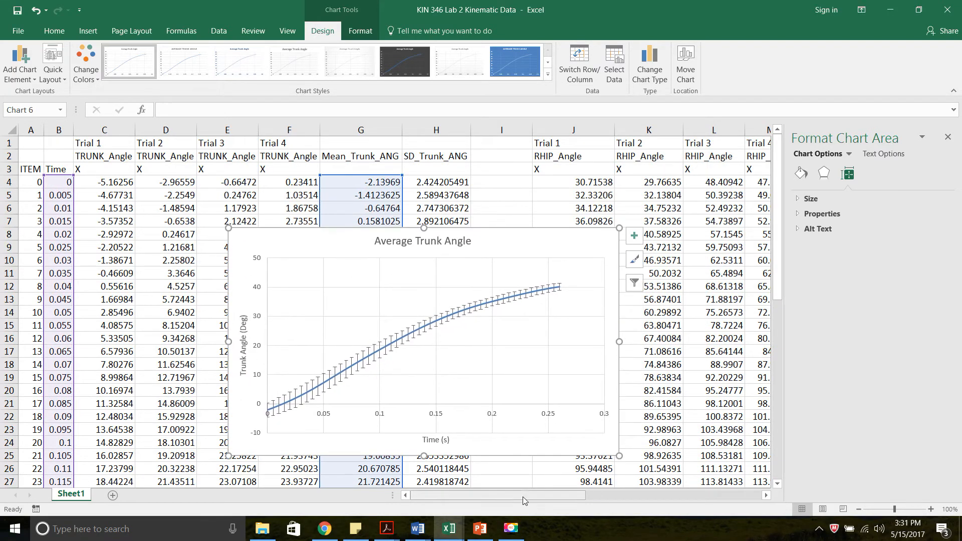
pyautogui.moveTo(529, 495); pyautogui.dragTo(690, 495)
pyautogui.click(642, 220)
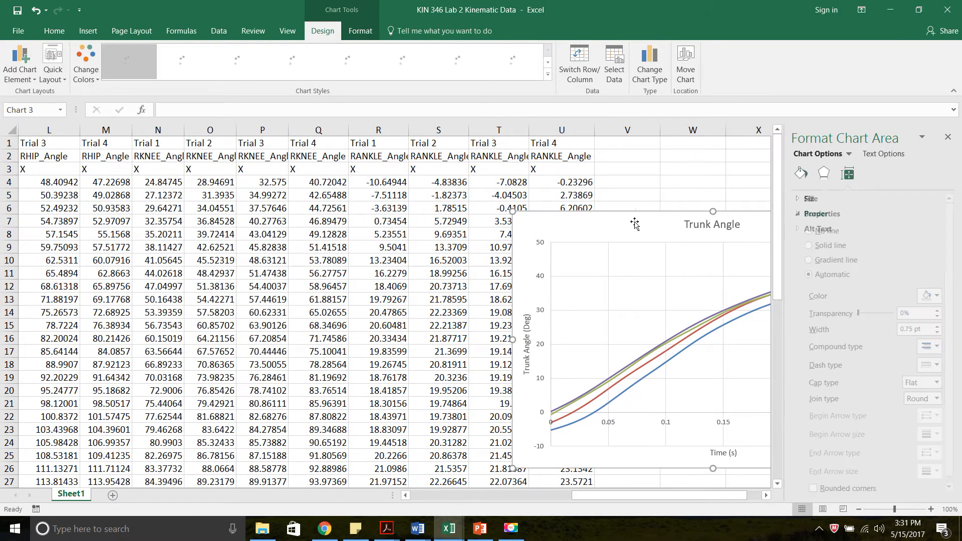
pyautogui.moveTo(642, 220); pyautogui.dragTo(203, 159)
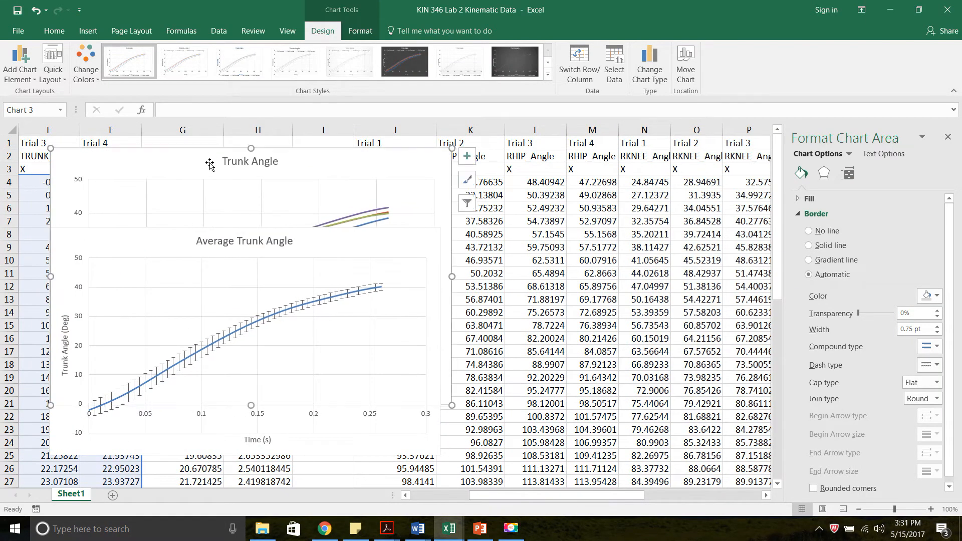
# Step: Position the Average Trunk Angle chart directly below the four-trial Trunk Angle chart so the two do not overlap
pyautogui.scroll(-2, 203, 159)
pyautogui.click(421, 379)
pyautogui.moveTo(421, 379); pyautogui.dragTo(427, 452)
pyautogui.click(859, 509)
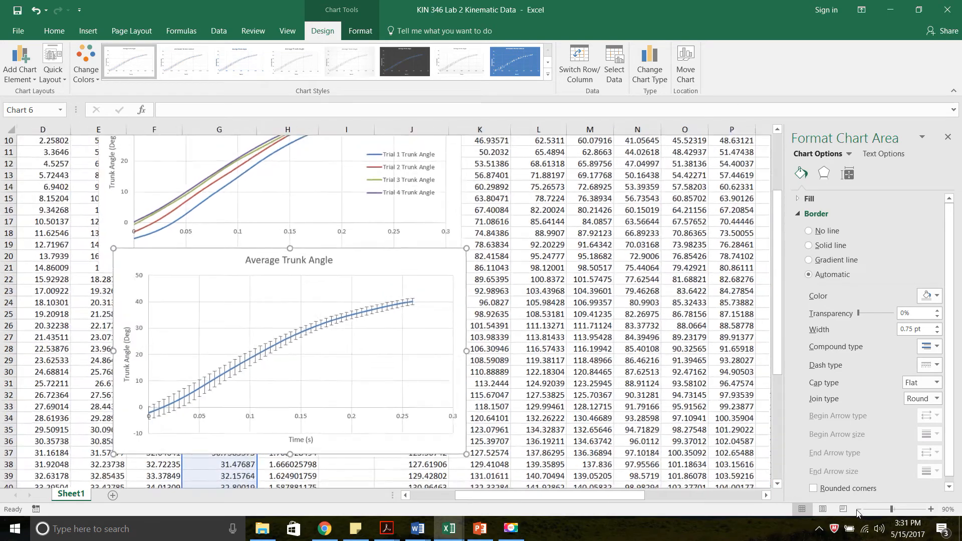
pyautogui.click(859, 509)
pyautogui.click(859, 510)
pyautogui.click(858, 509)
pyautogui.click(859, 509)
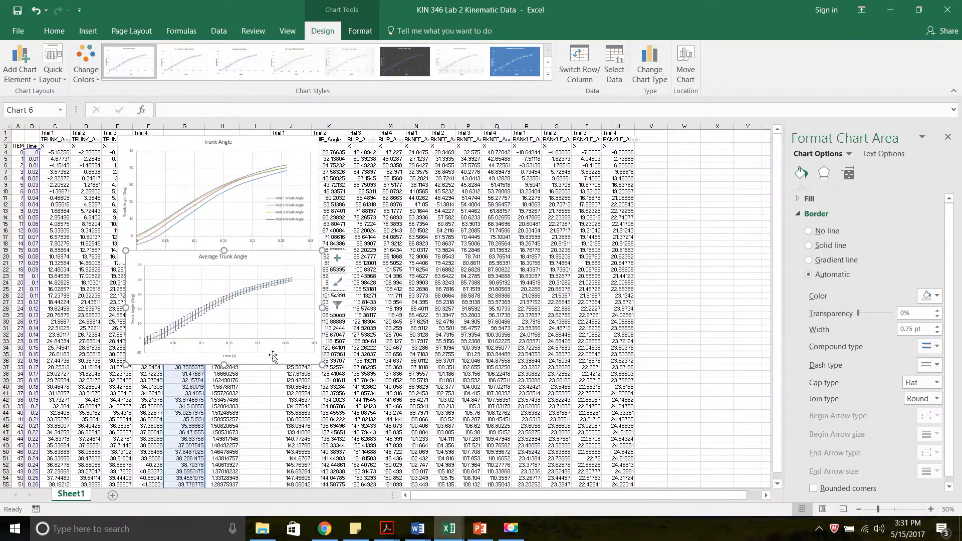
pyautogui.moveTo(272, 355); pyautogui.dragTo(265, 377)
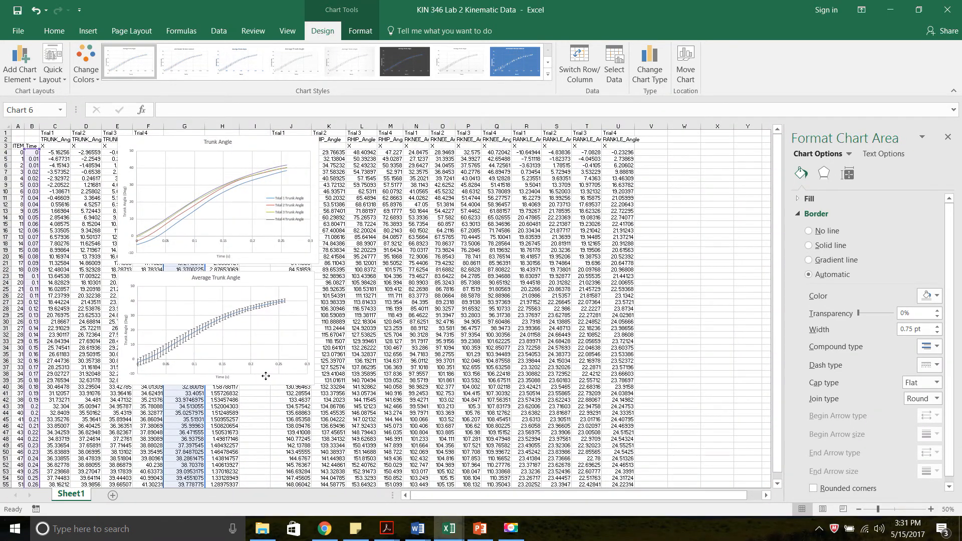
pyautogui.click(261, 146)
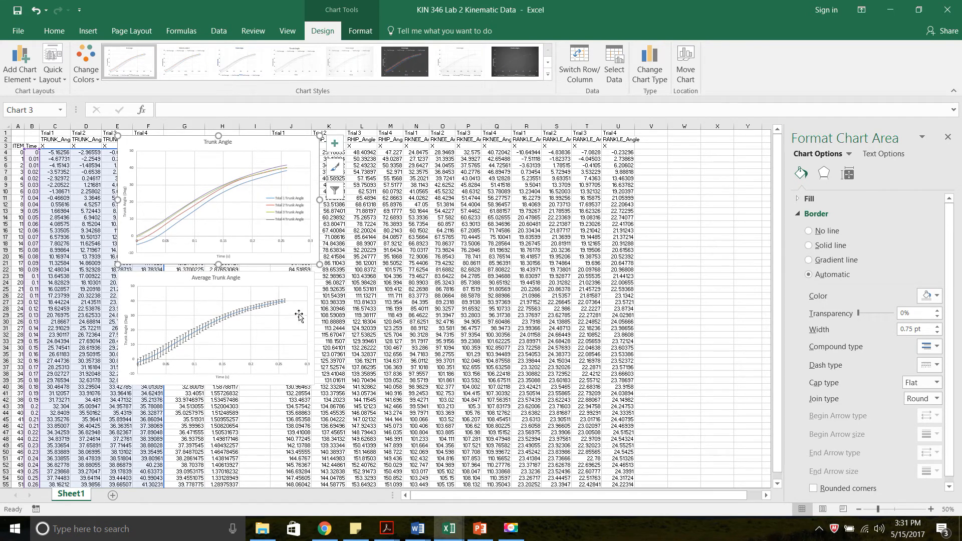
pyautogui.click(248, 303)
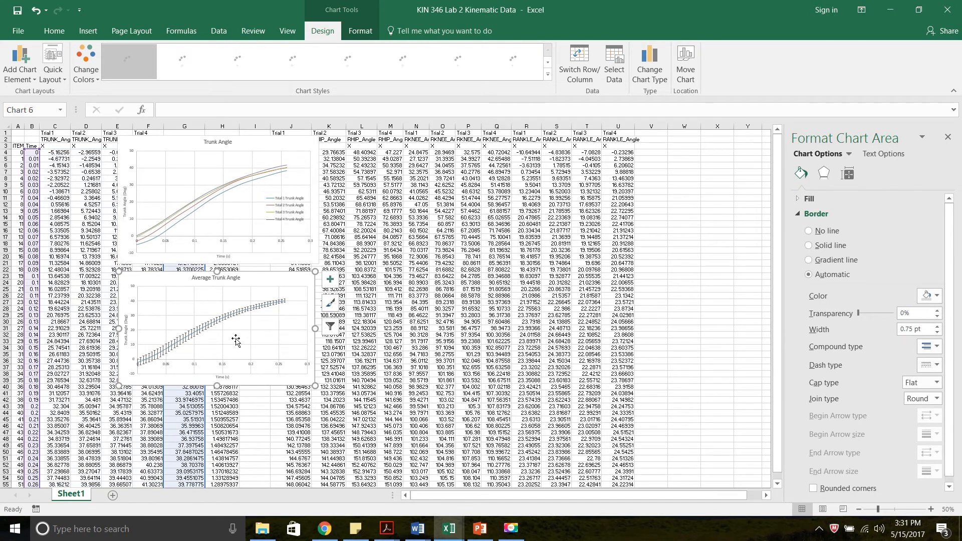